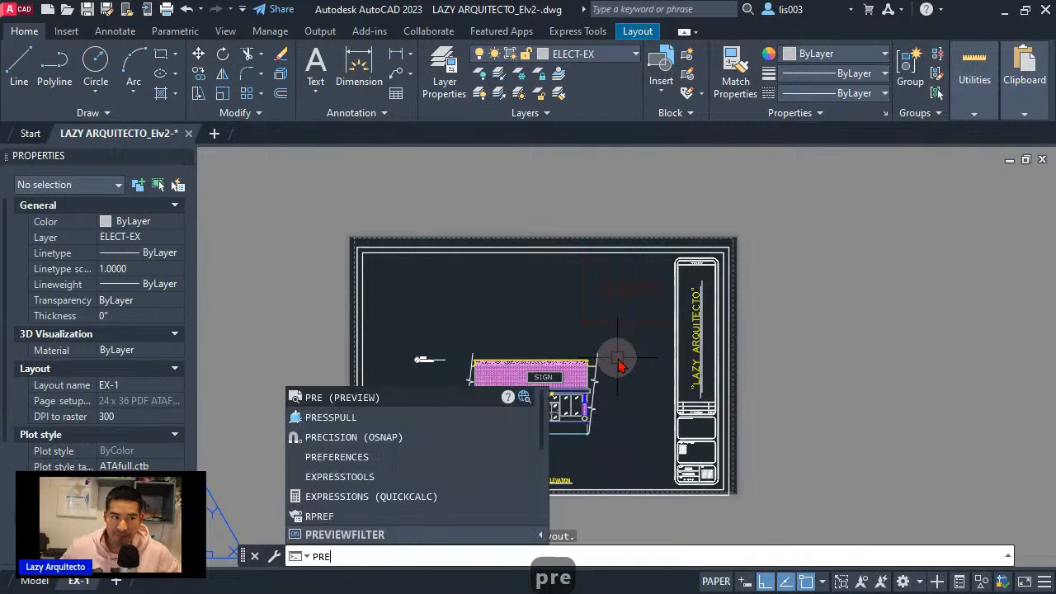
Preview the plot of the EX-1 layout and inspect the line weights of the front elevation
key(Return)
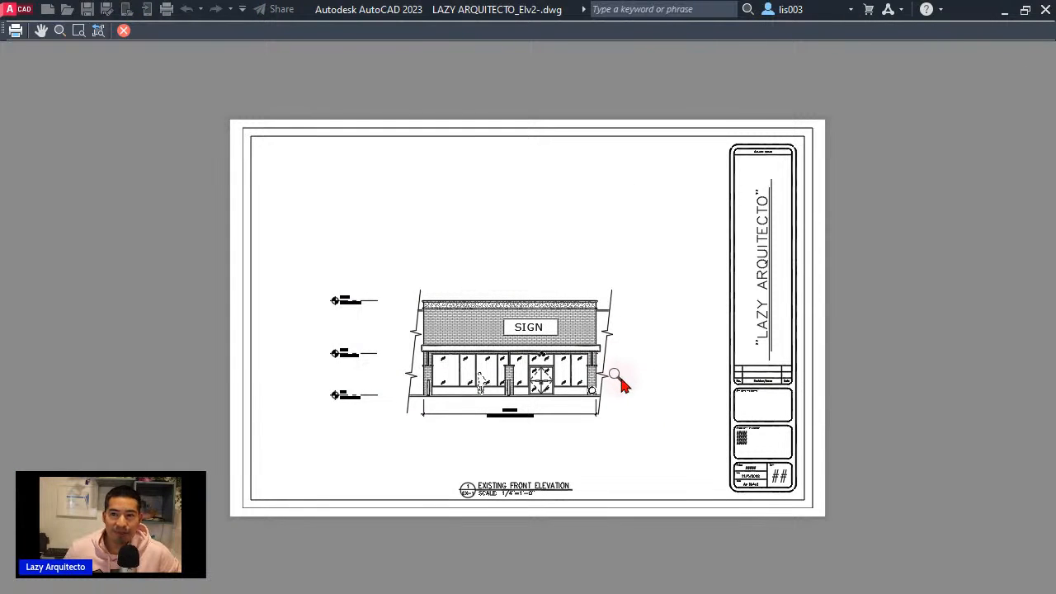
scroll(615, 359, up, 2)
scroll(584, 369, up, 2)
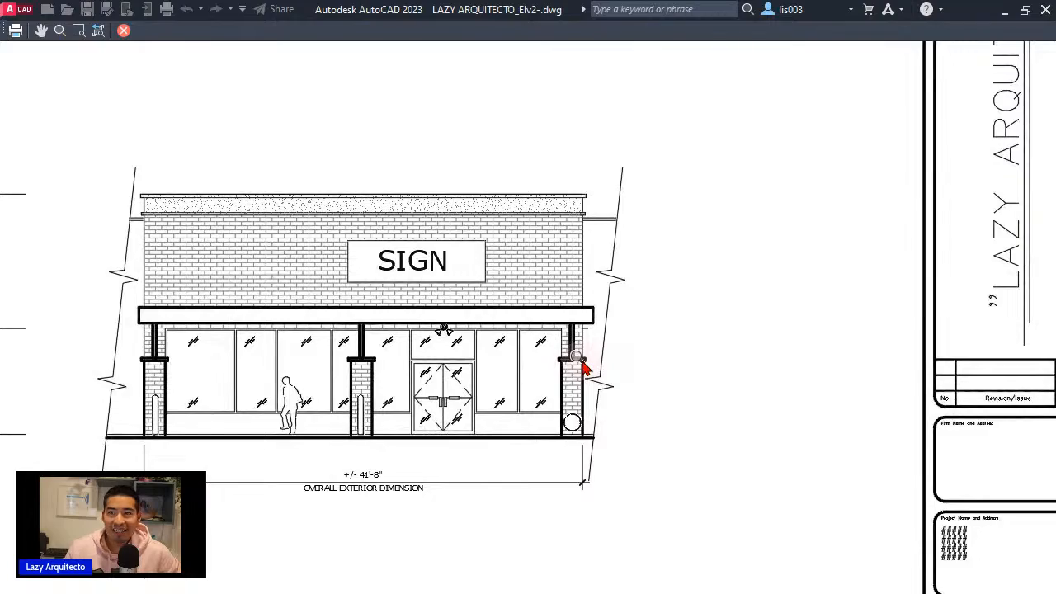
key(Escape)
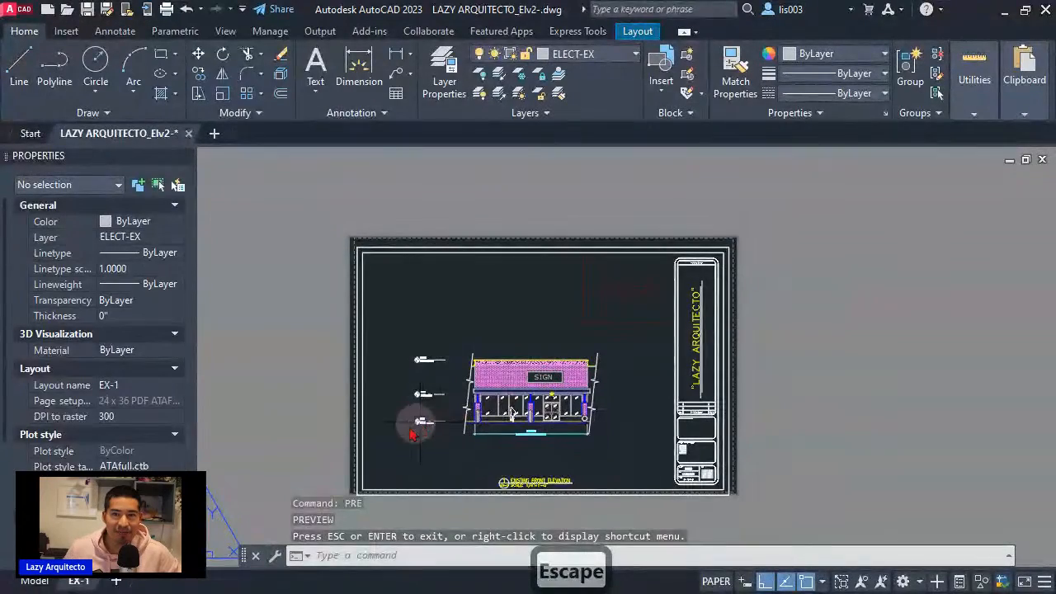
Switch to model space and examine the layer colours of the front elevation
click(37, 582)
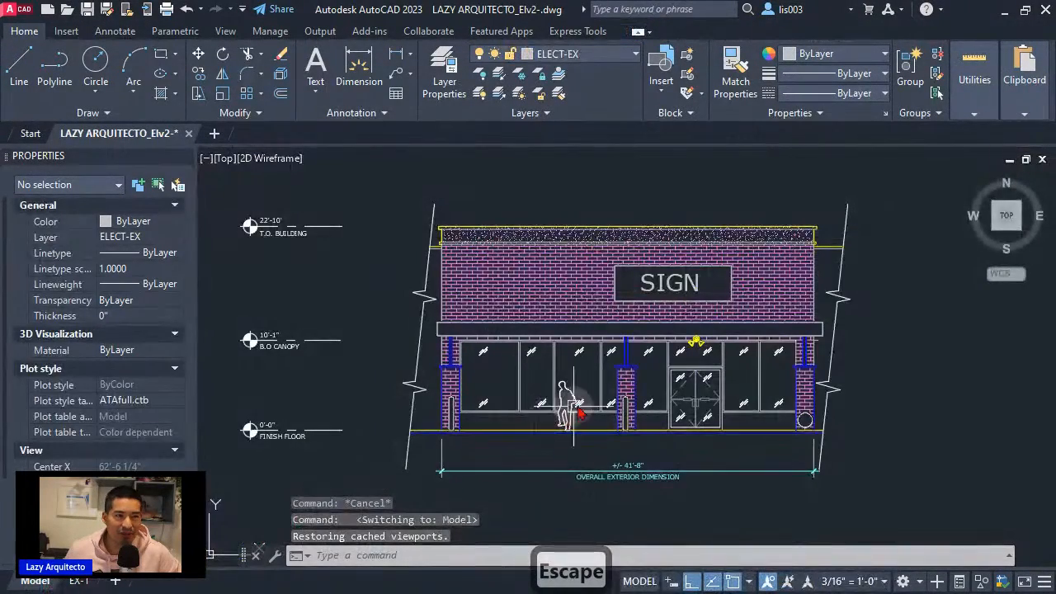
scroll(667, 366, up, 2)
mouse_move(666, 365)
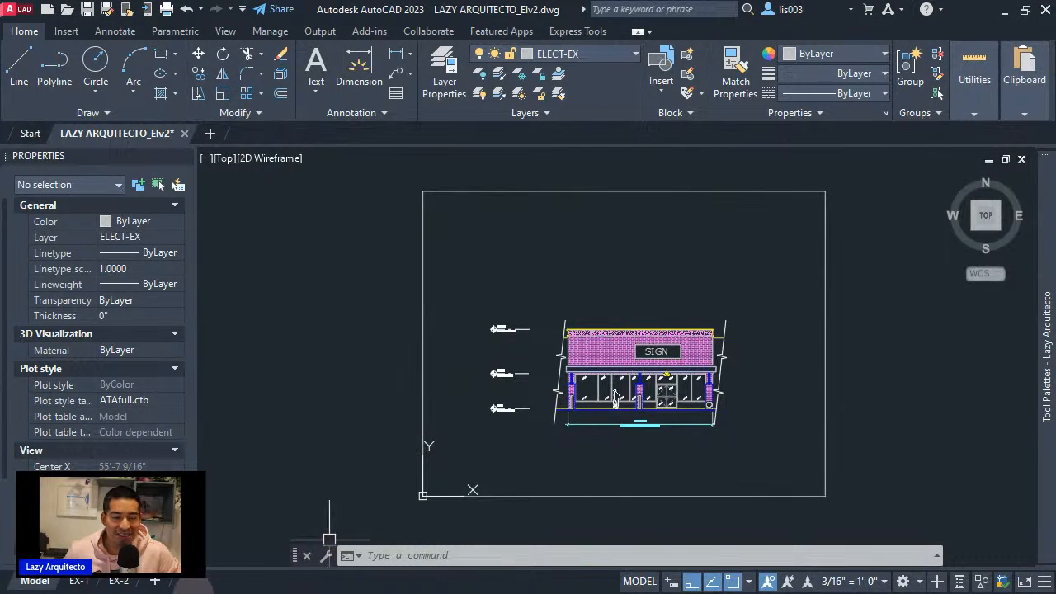
Compare how the existing front elevation is displayed on the EX-1 and EX-2 layouts
click(80, 582)
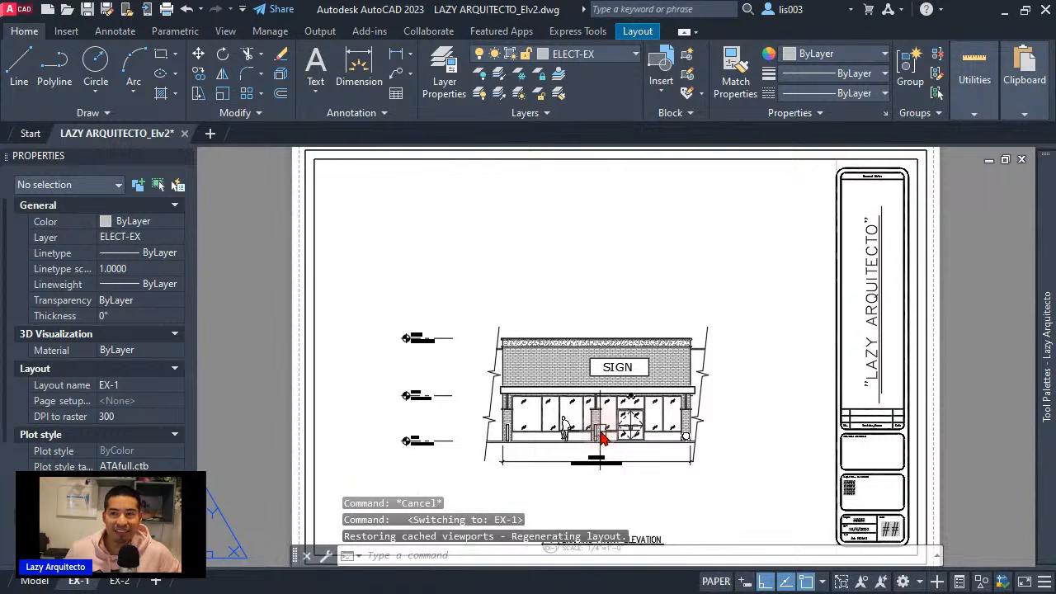
scroll(608, 427, up, 2)
scroll(603, 439, up, 2)
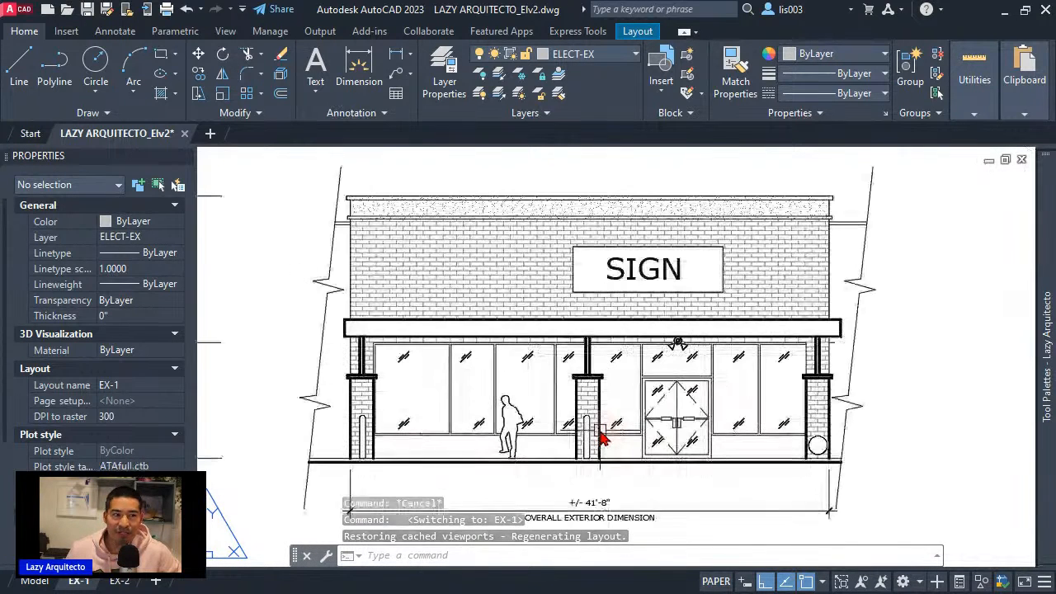
click(130, 583)
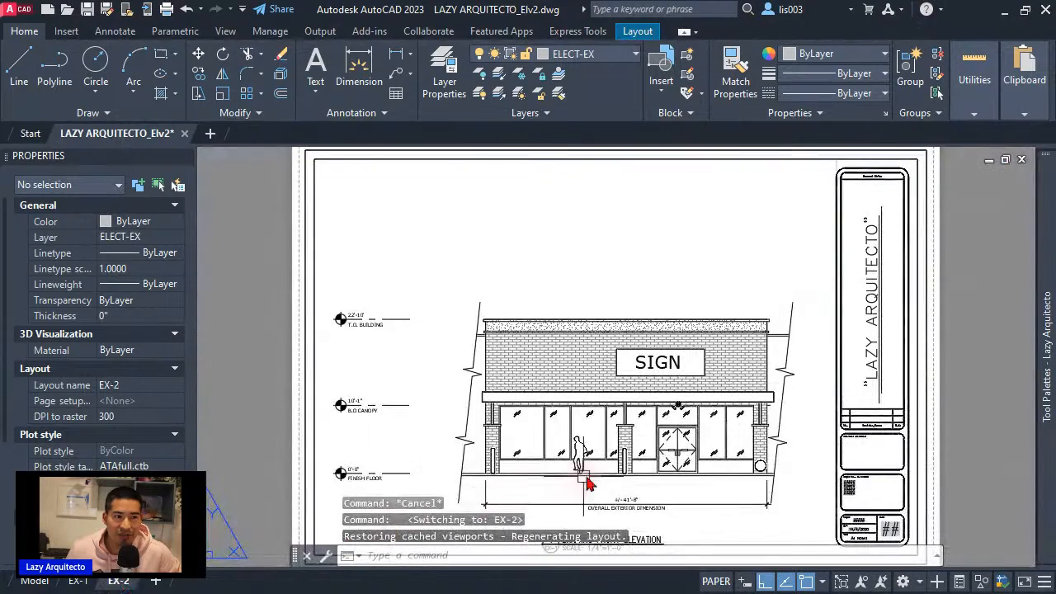
scroll(674, 467, up, 5)
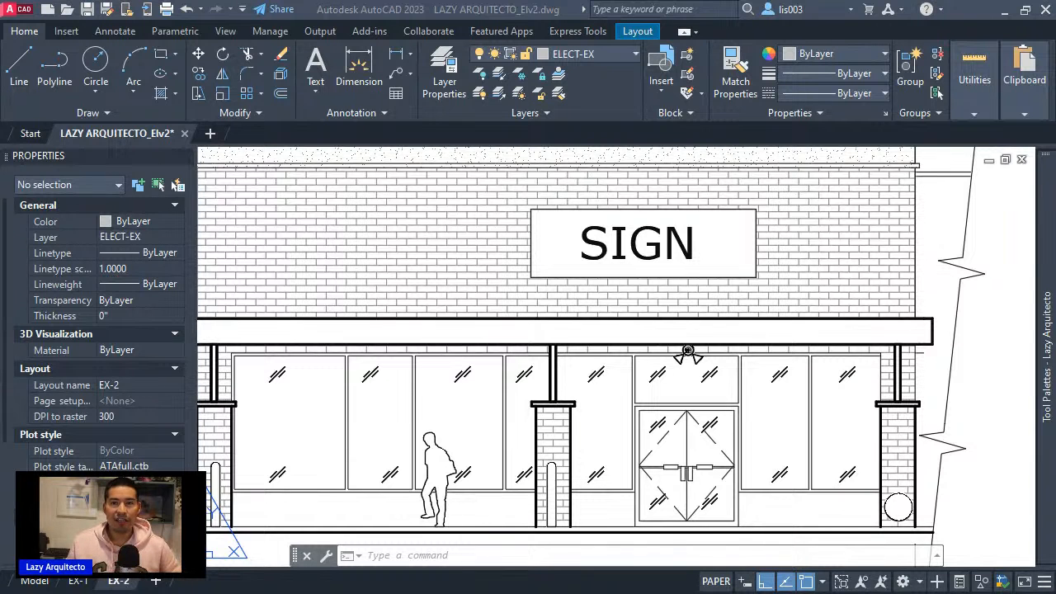
scroll(788, 400, down, 2)
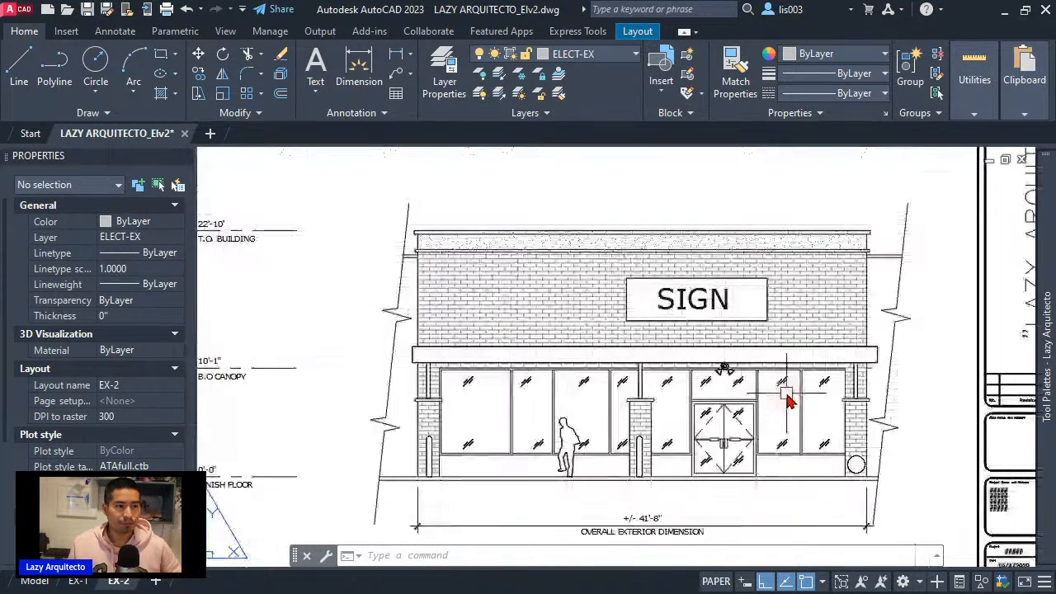
scroll(788, 400, down, 6)
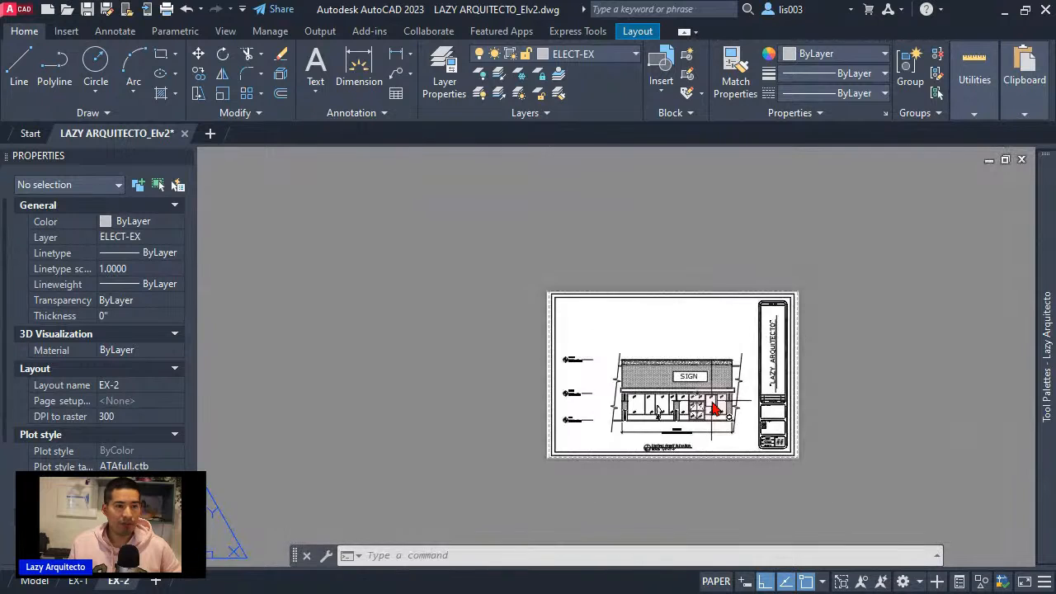
scroll(715, 407, up, 5)
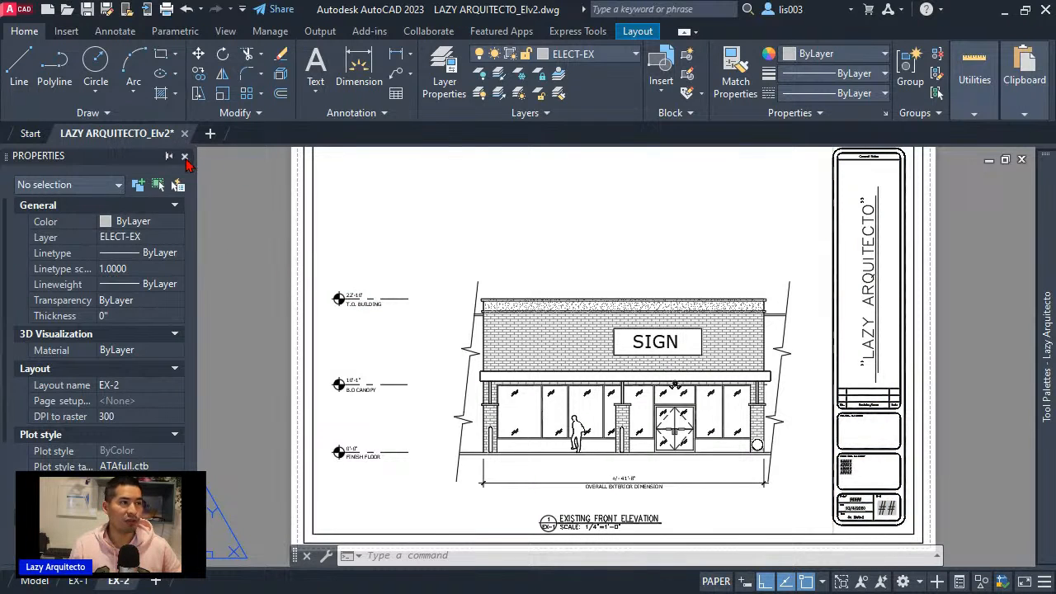
Close the Properties palette and switch to the EX-1 layout
click(188, 156)
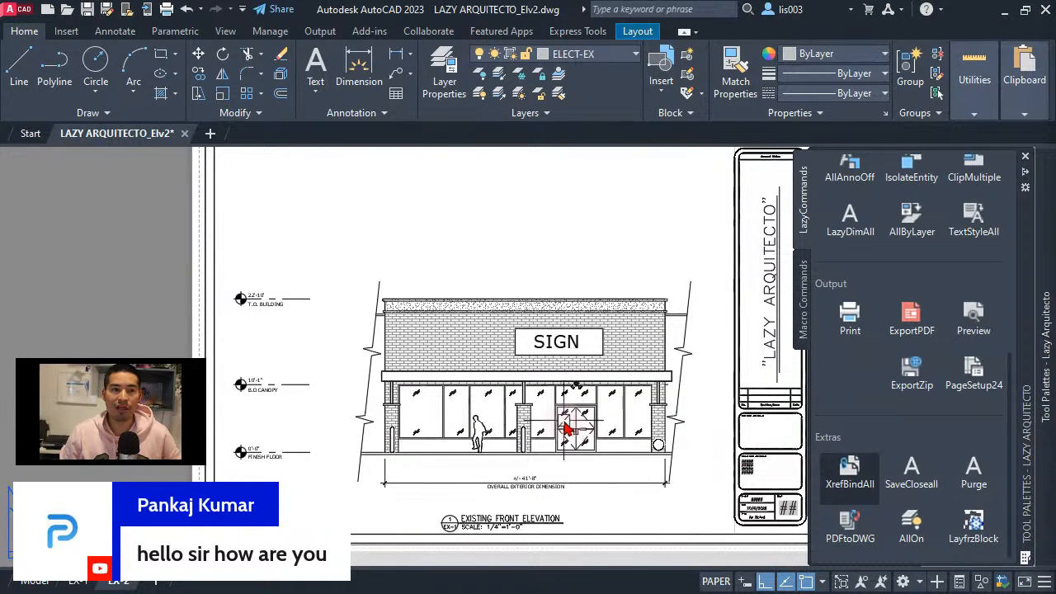
scroll(592, 432, down, 2)
middle_drag(557, 428, 501, 413)
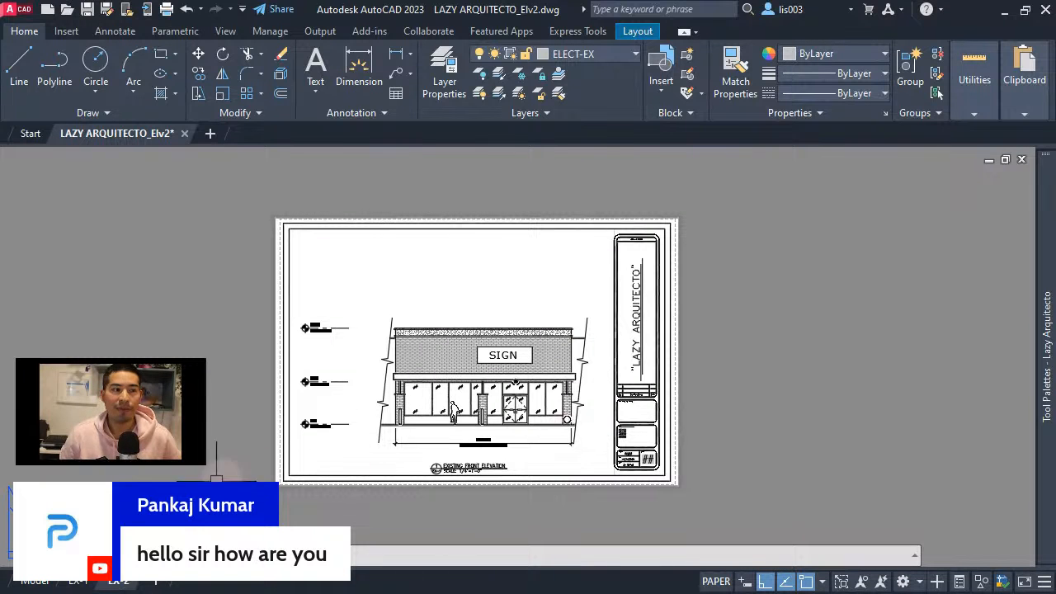
click(78, 582)
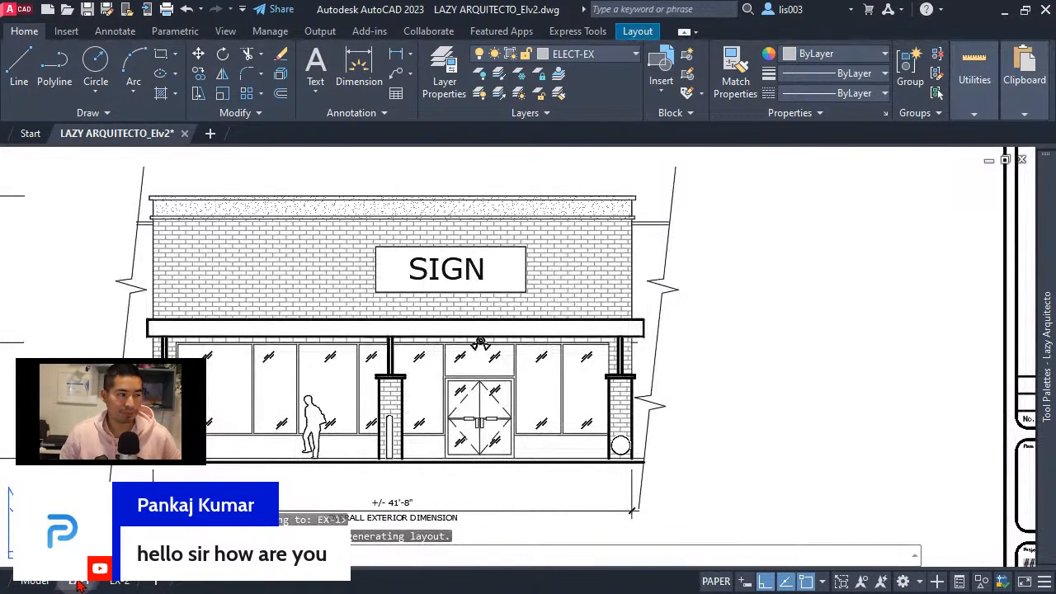
middle_click(277, 408)
middle_click(277, 408)
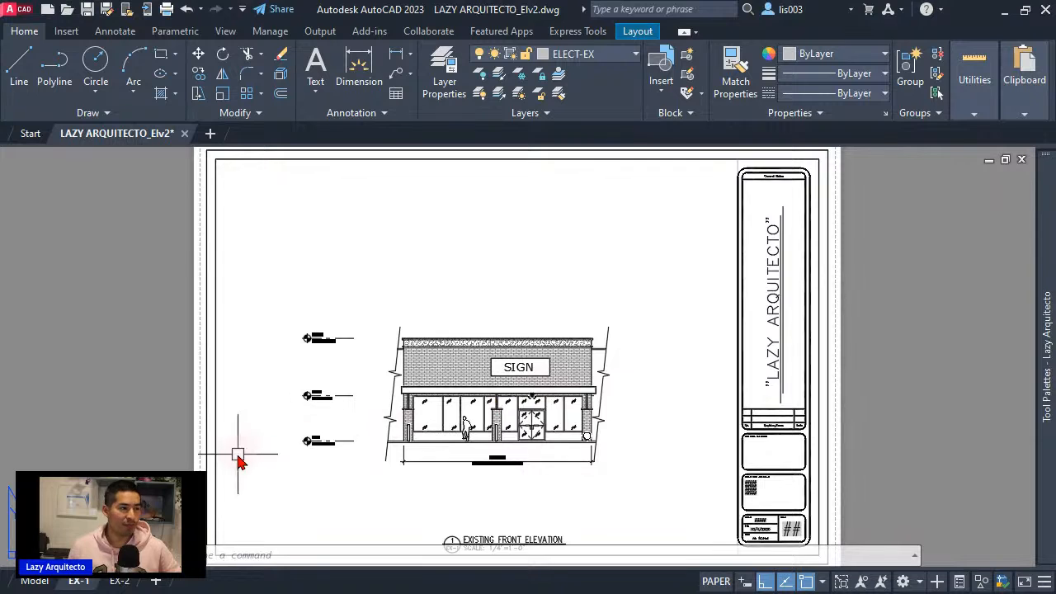
scroll(238, 461, down, 2)
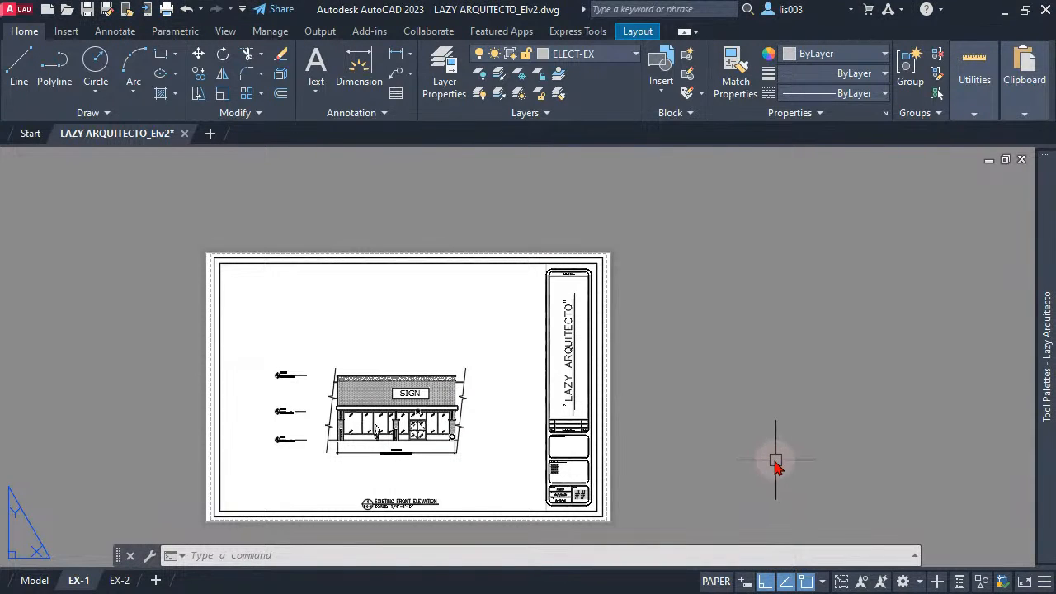
Compare the elevation in model space with the EX-1 layout, examining the line weights around the canopy, columns and windows
click(33, 580)
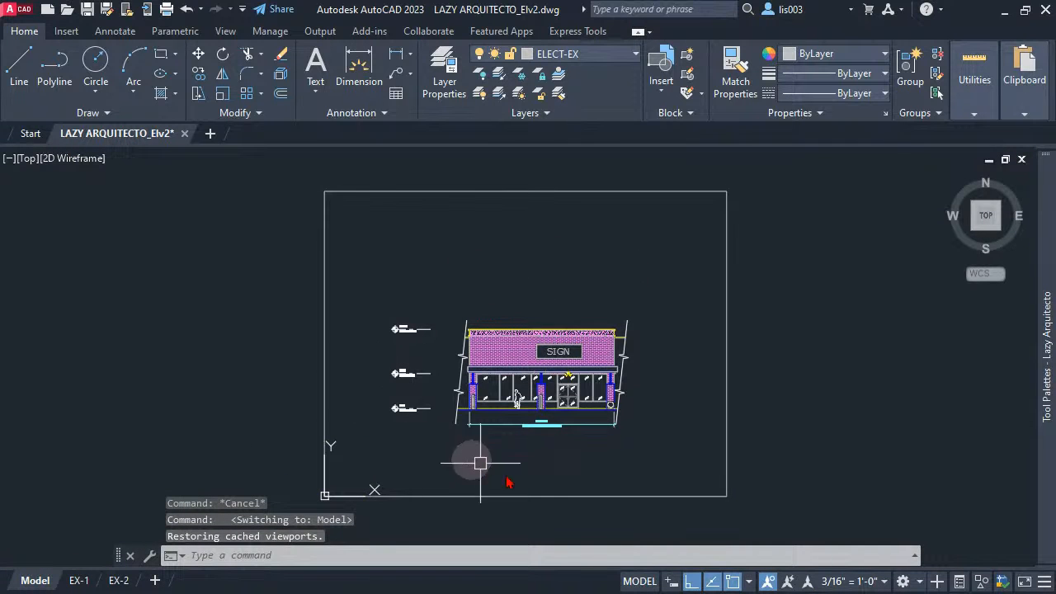
scroll(523, 371, up, 5)
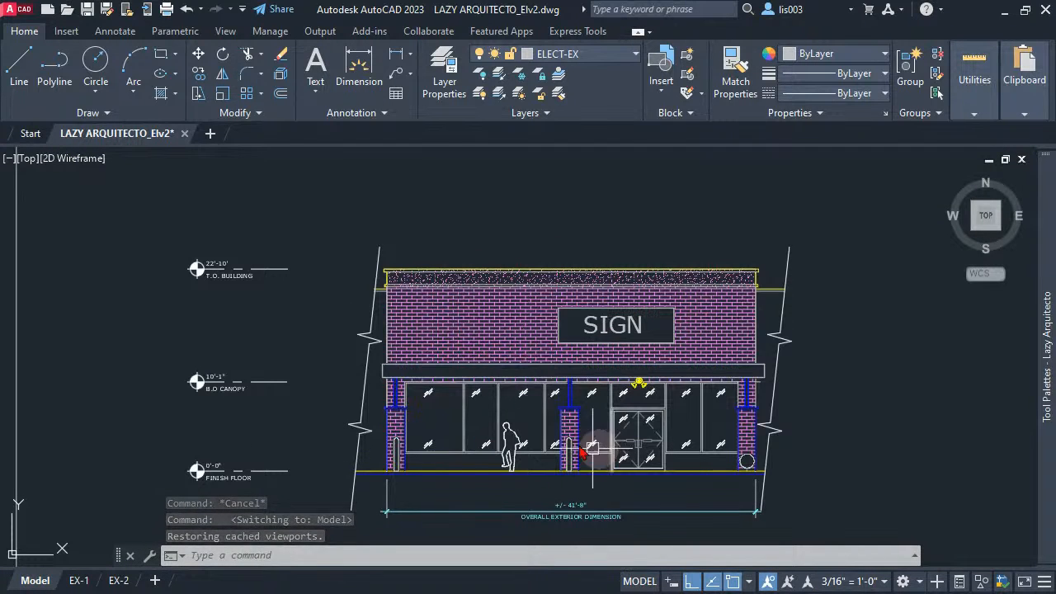
click(79, 580)
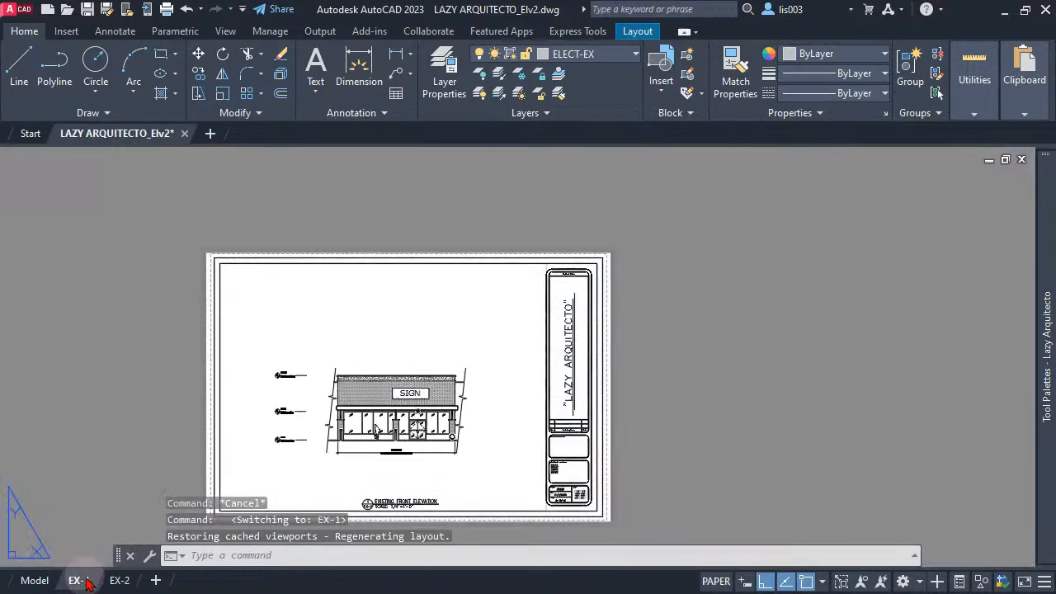
middle_drag(339, 453, 397, 424)
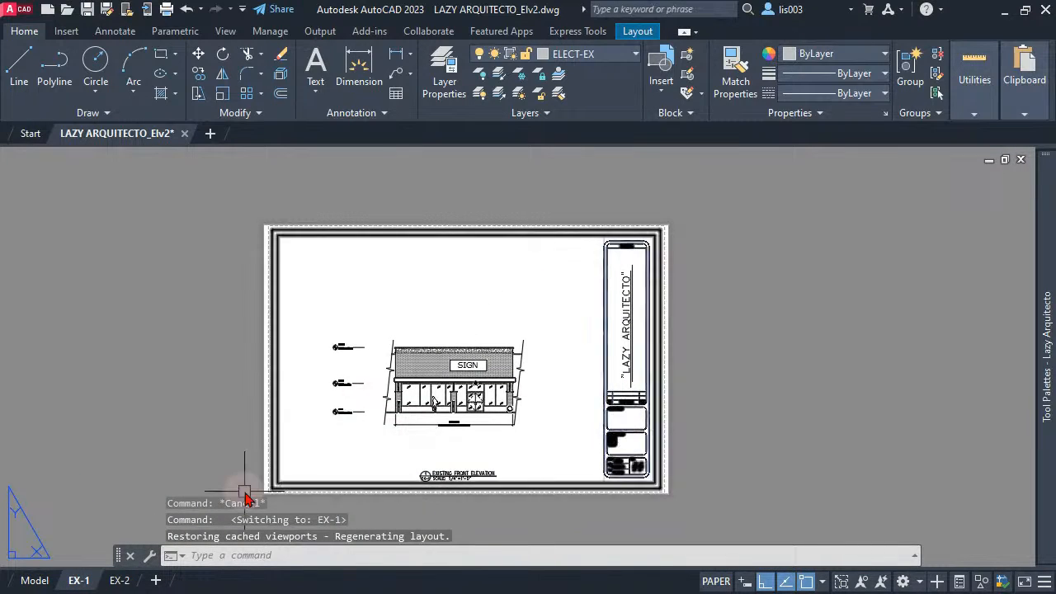
scroll(415, 431, up, 7)
scroll(537, 365, up, 2)
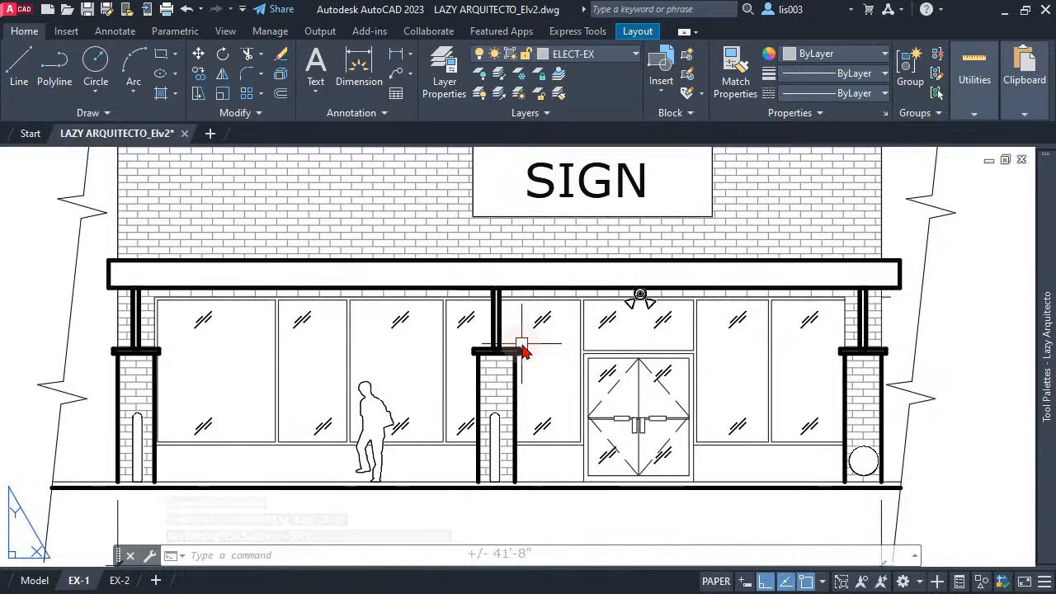
scroll(523, 353, up, 2)
scroll(505, 276, up, 2)
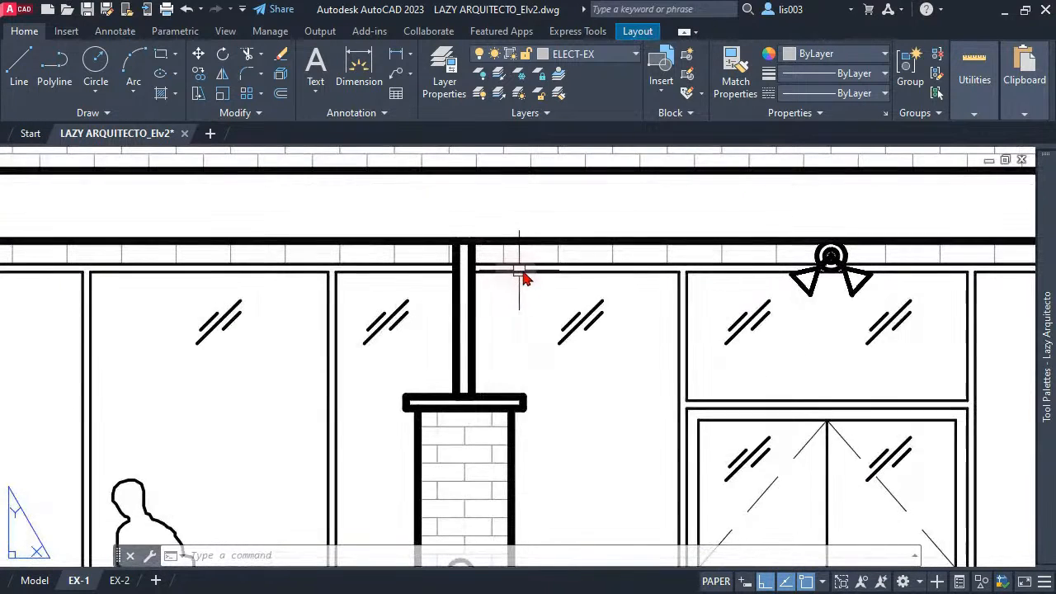
scroll(576, 298, down, 6)
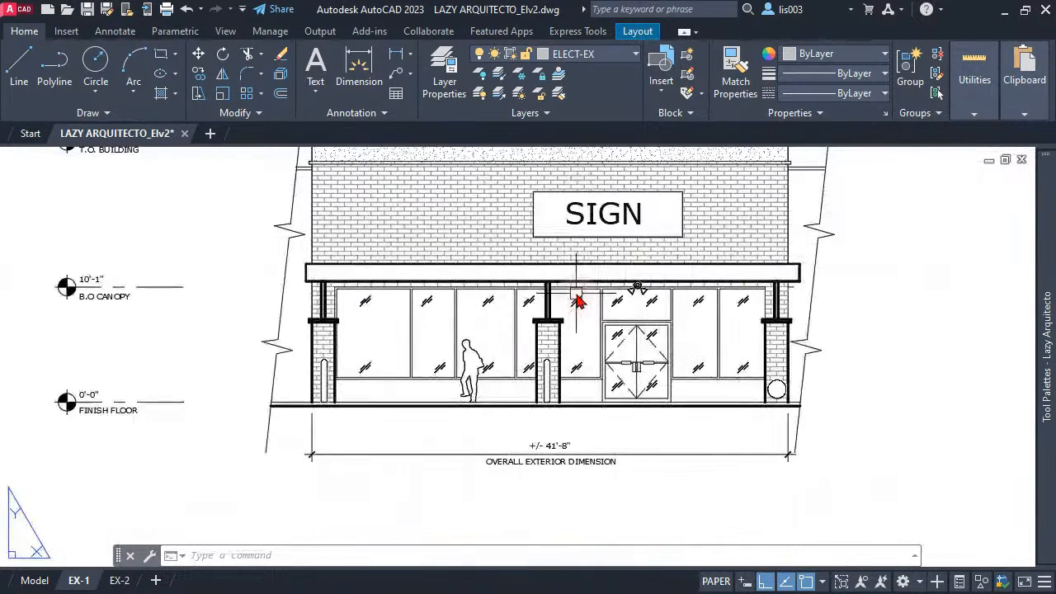
scroll(316, 309, up, 6)
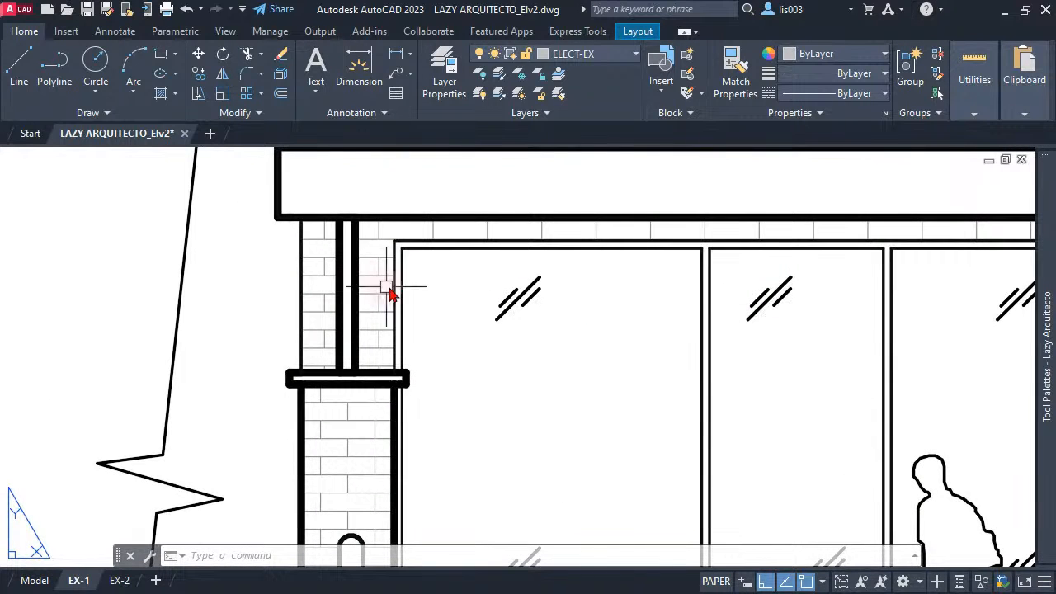
scroll(186, 394, down, 6)
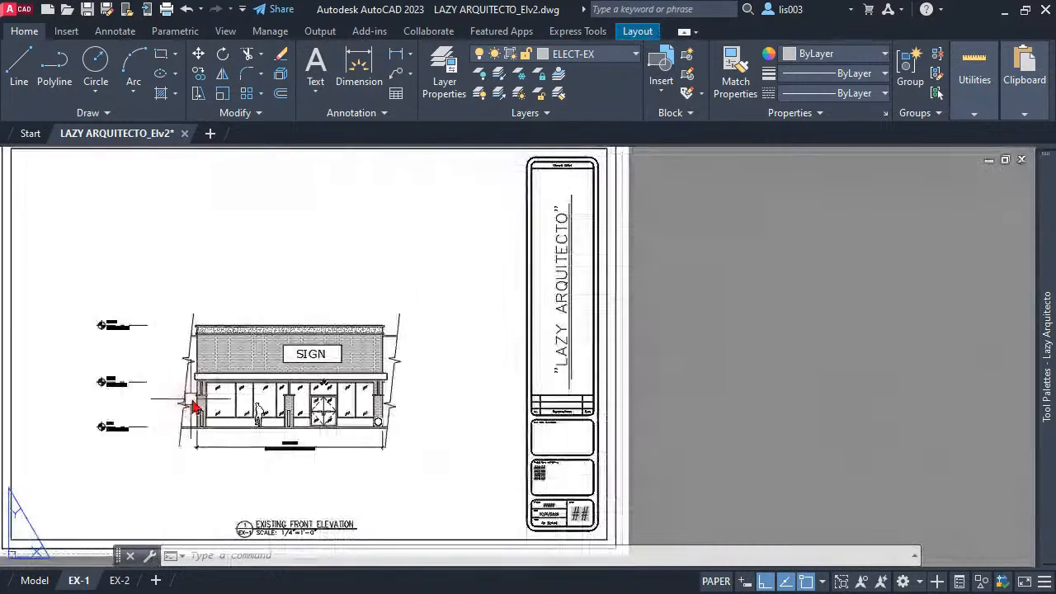
Switch to the EX-2 layout and examine the elevation's line weights and level annotations
click(119, 580)
scroll(429, 425, up, 4)
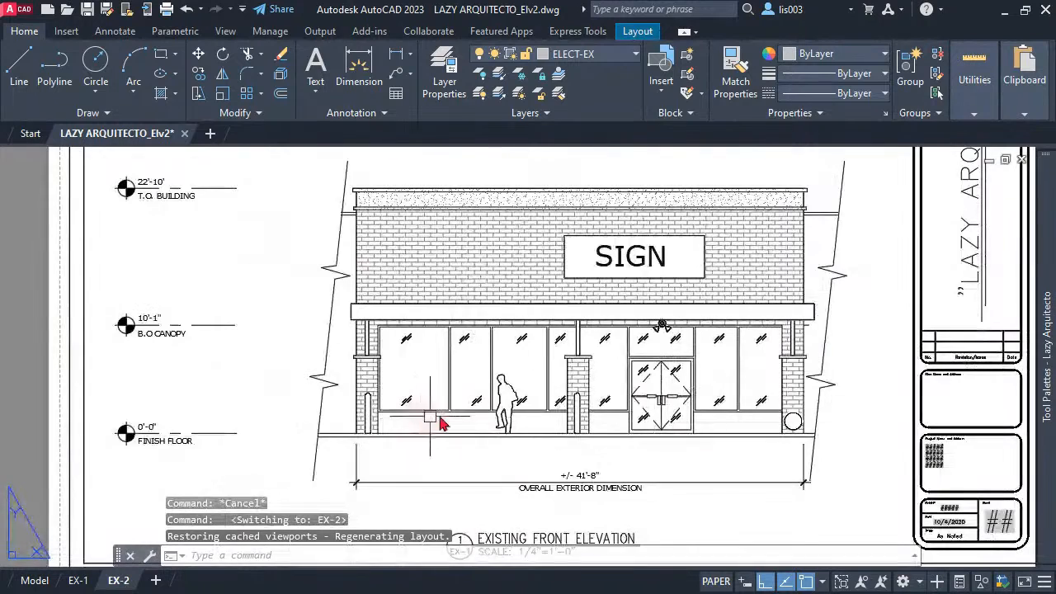
scroll(632, 424, up, 2)
scroll(567, 422, down, 6)
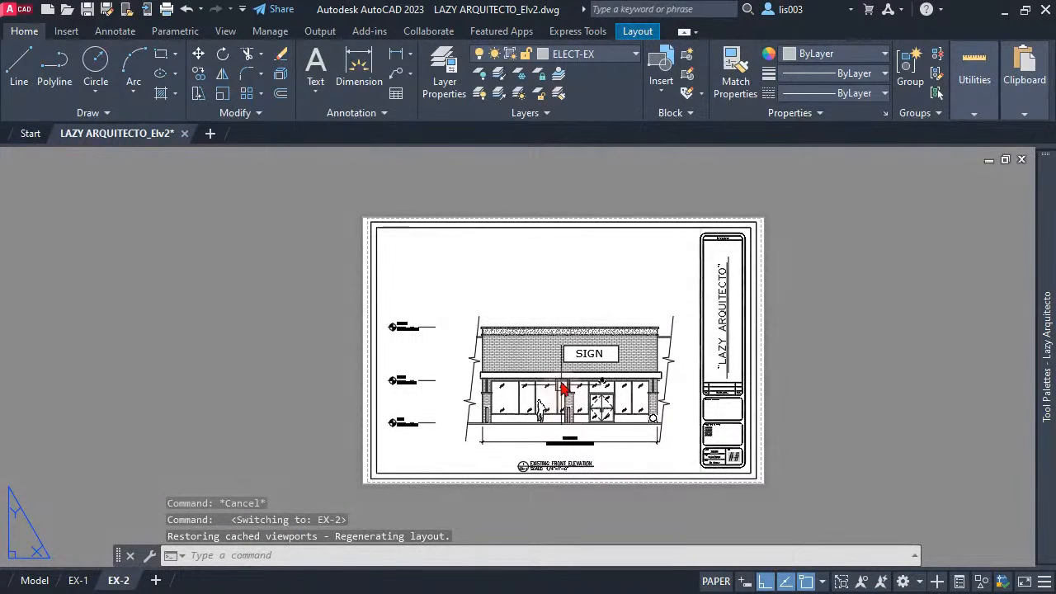
Switch to the AutoCAD window with LAZY ARQUITECTO_Elv2-.dwg and close its Properties palette
click(975, 80)
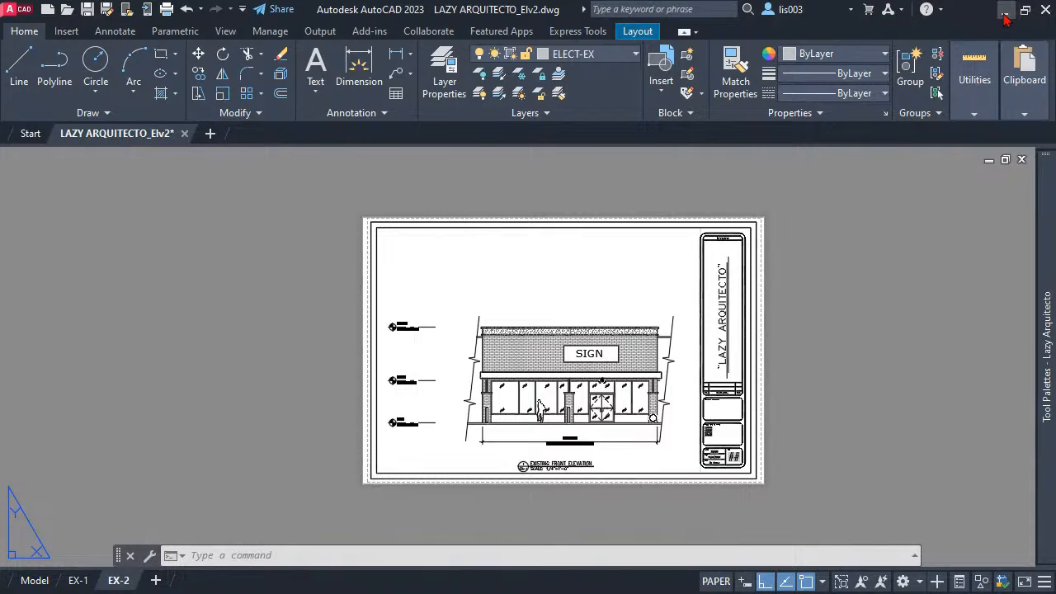
click(1006, 19)
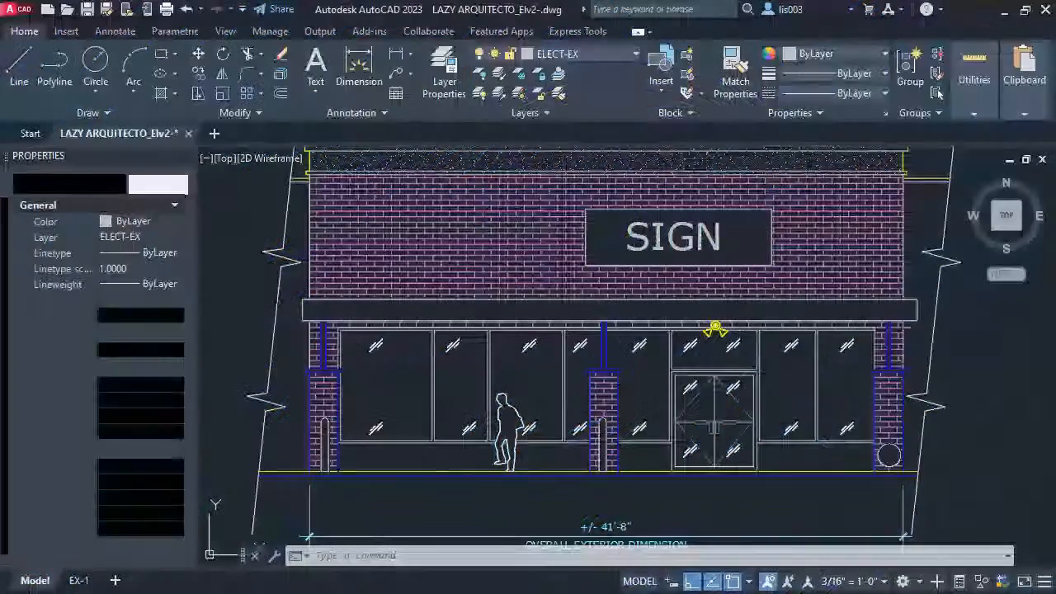
scroll(541, 508, down, 3)
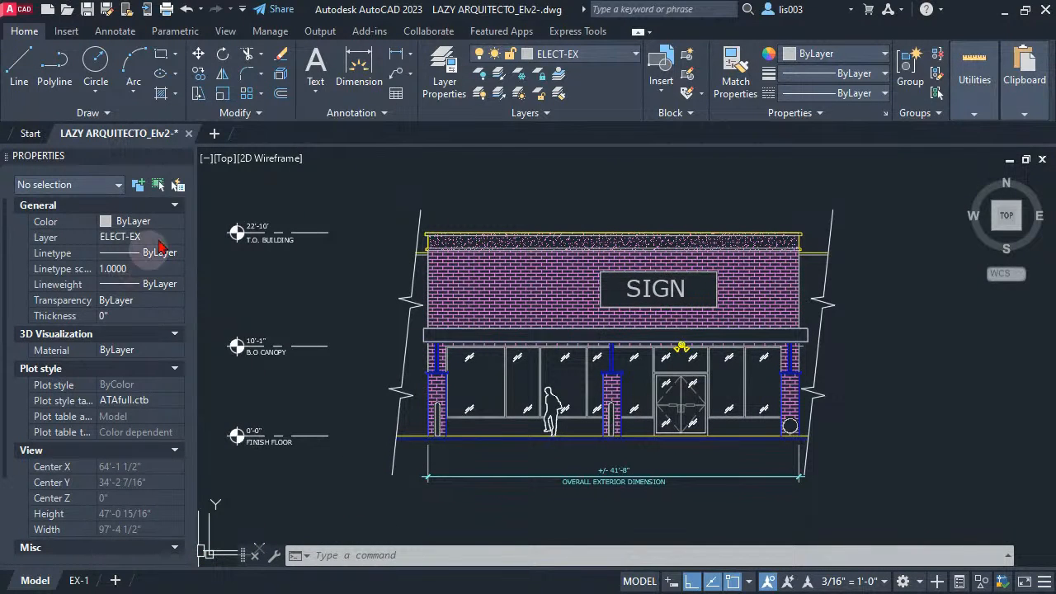
click(186, 155)
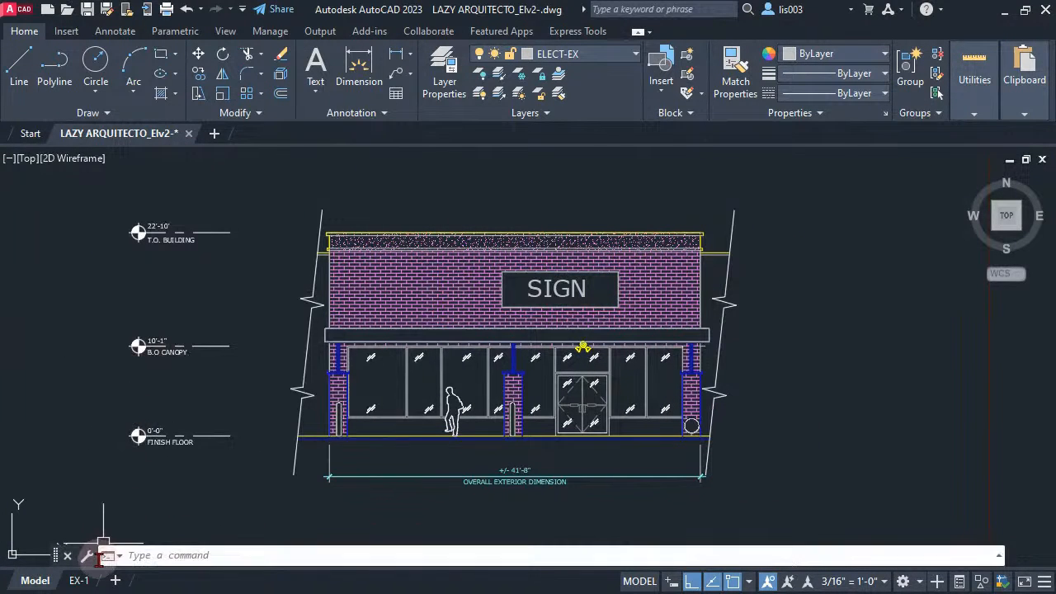
Open the EX-1 layout of LAZY ARQUITECTO_Elv2-.dwg and look over the elevation sheet
click(79, 580)
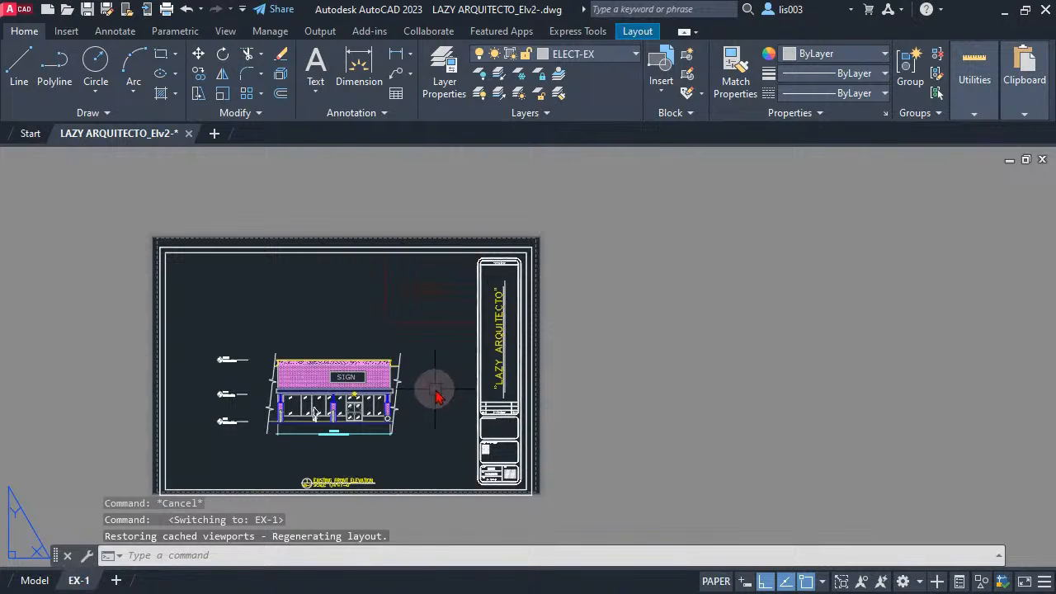
middle_drag(436, 393, 568, 384)
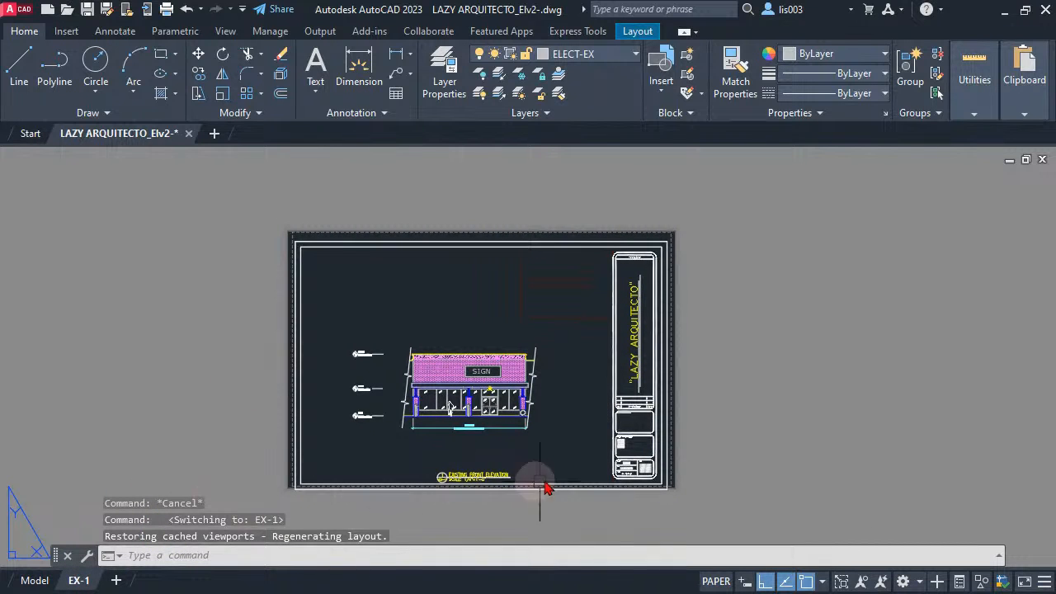
scroll(347, 417, up, 2)
middle_drag(438, 418, 482, 428)
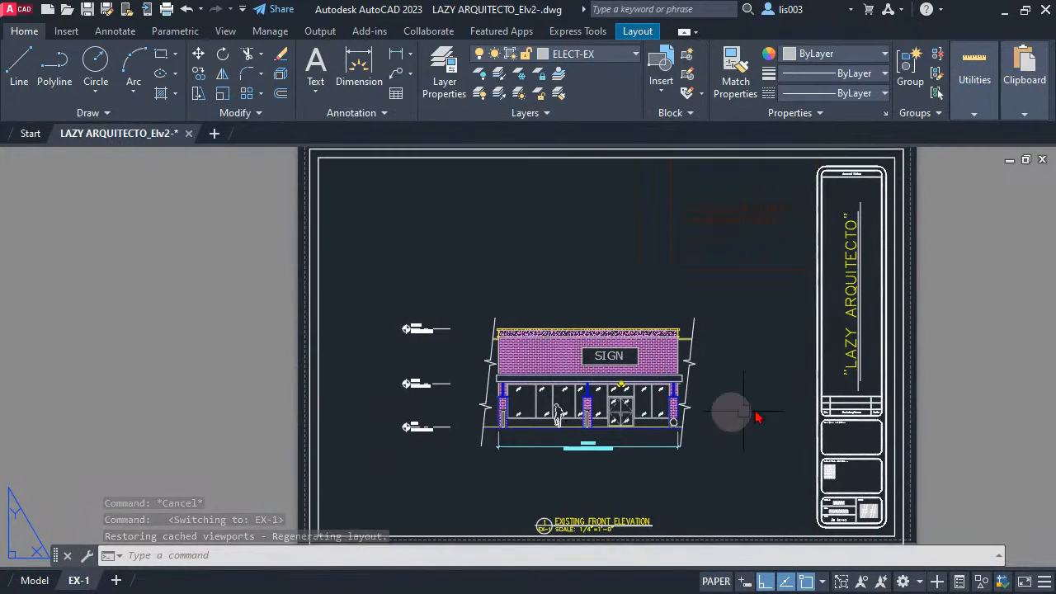
Preview the plot of the EX-1 layout, examine the elevation's line weights up close, and exit the preview
middle_drag(661, 331, 649, 327)
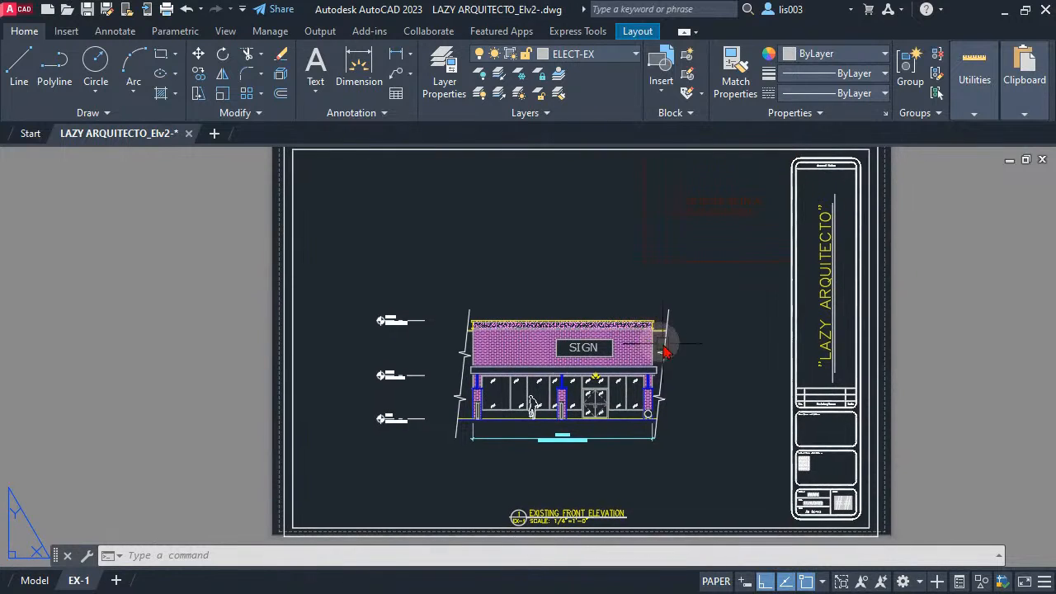
scroll(661, 334, down, 2)
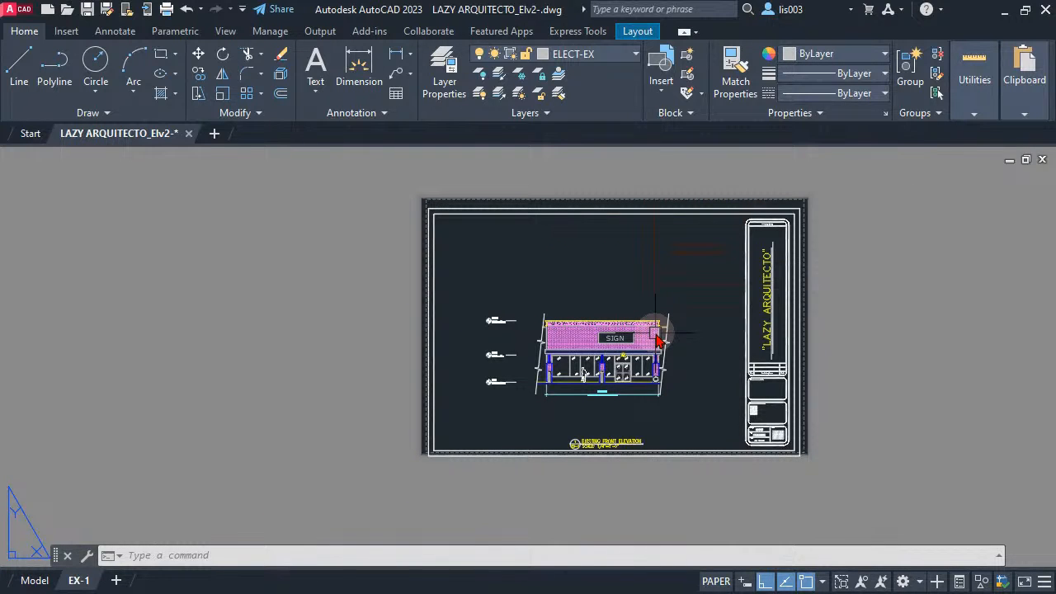
text(pre)
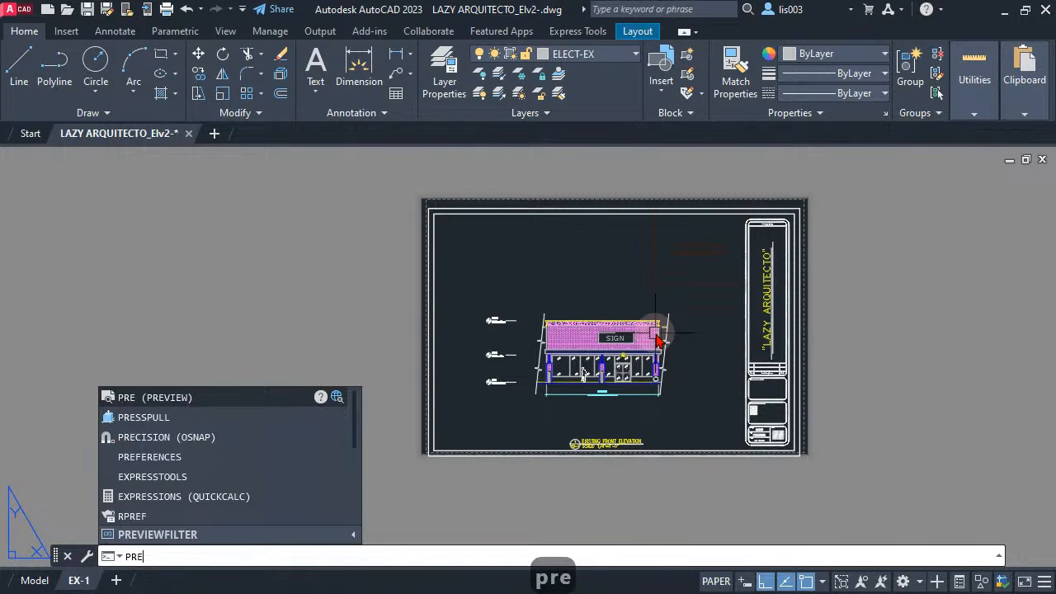
key(Return)
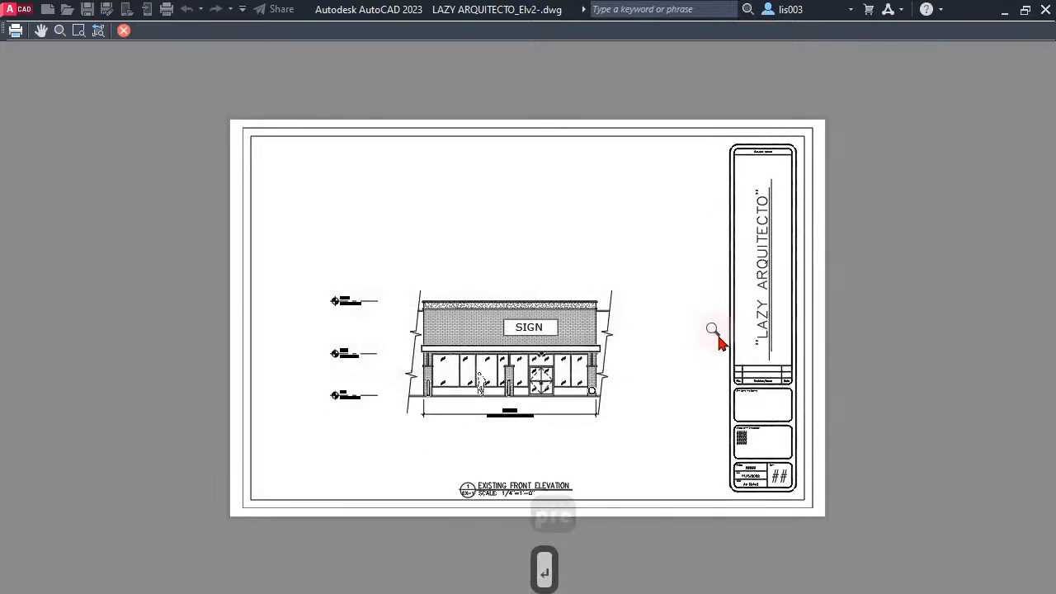
scroll(514, 372, up, 4)
scroll(519, 343, up, 4)
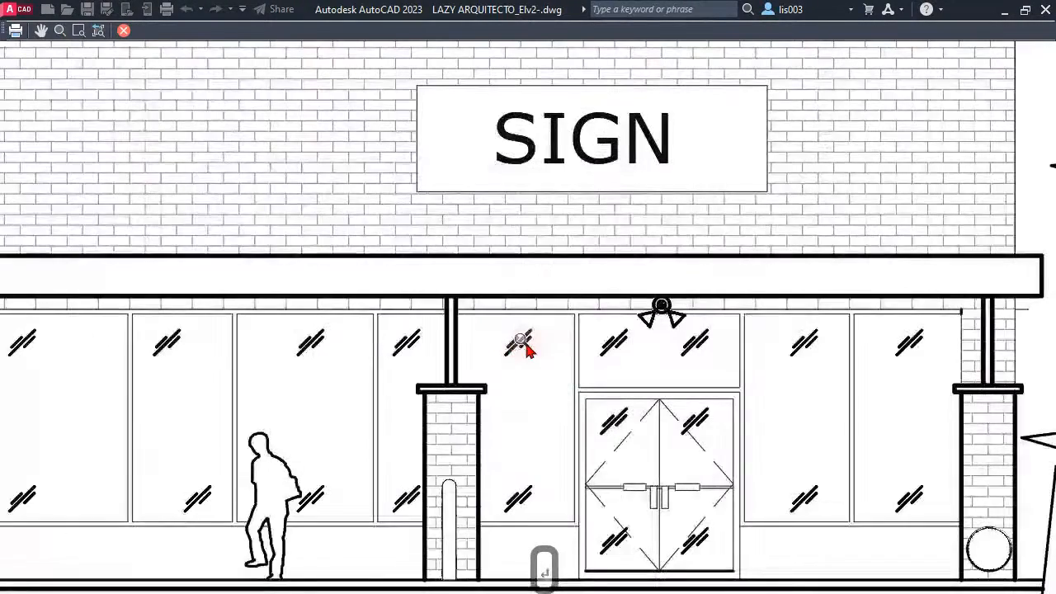
scroll(699, 446, down, 6)
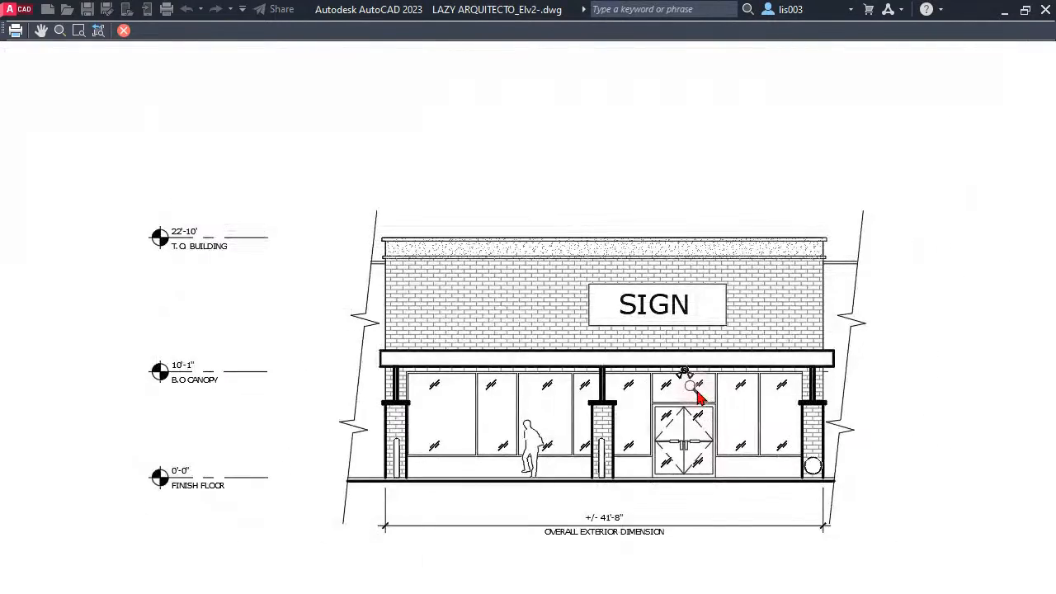
key(Escape)
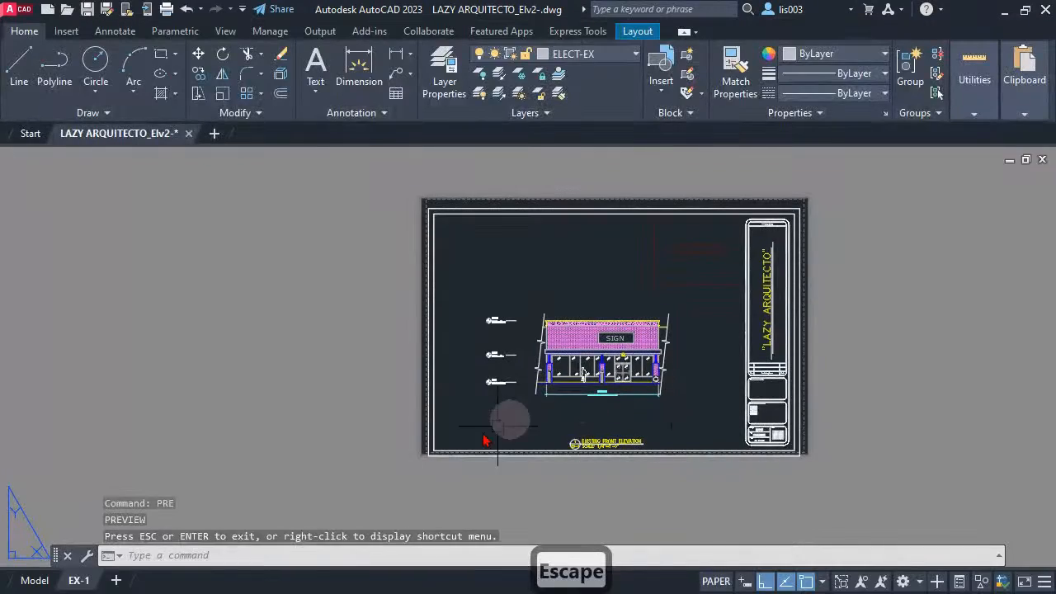
Compare the elevation's colors in model space with its display on the EX-1 layout
click(35, 580)
scroll(412, 435, up, 2)
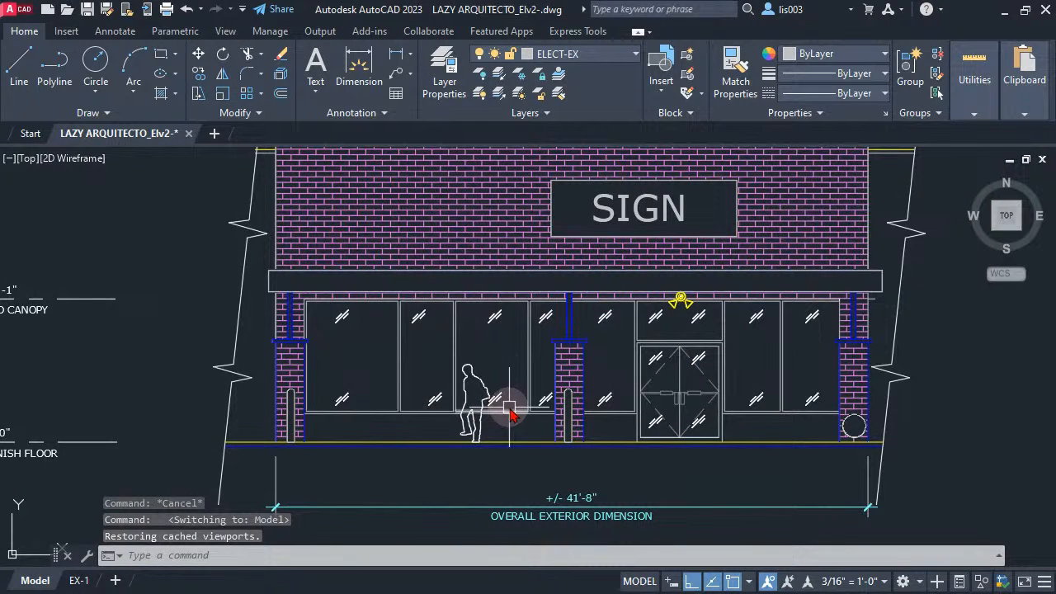
click(79, 580)
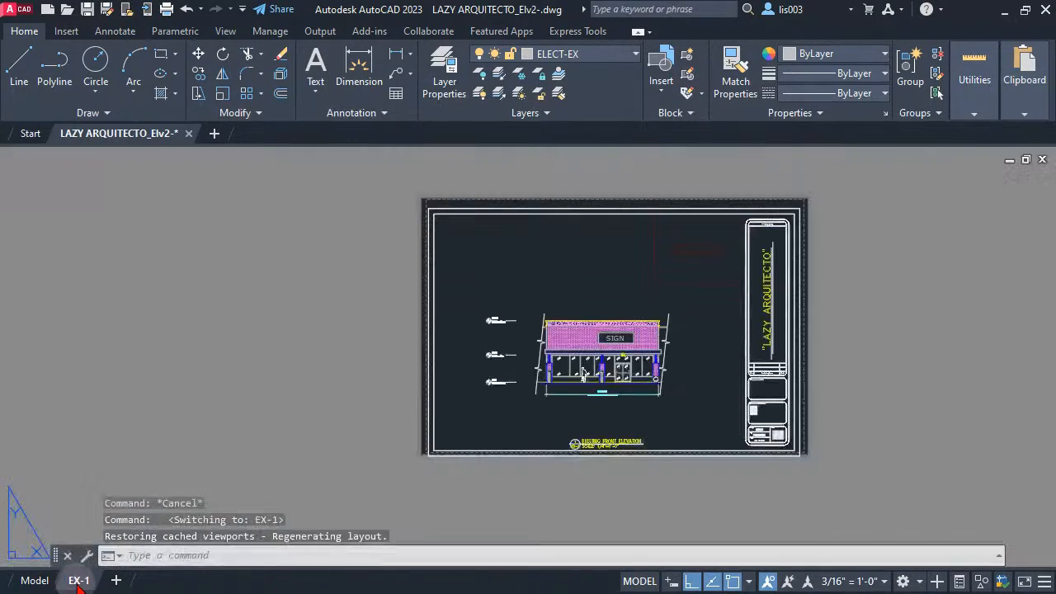
middle_drag(436, 496, 410, 504)
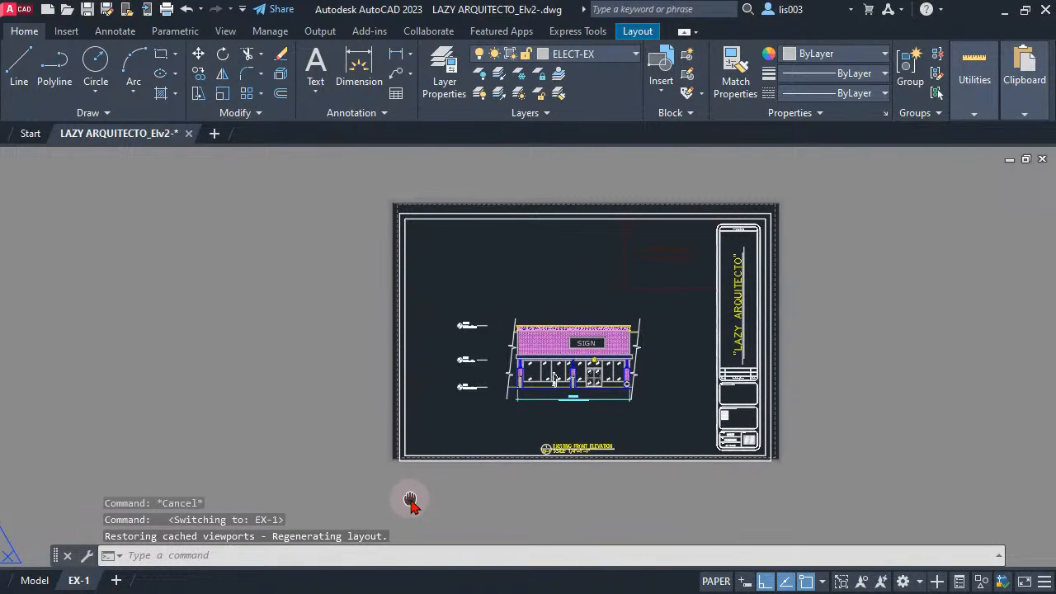
scroll(592, 401, up, 4)
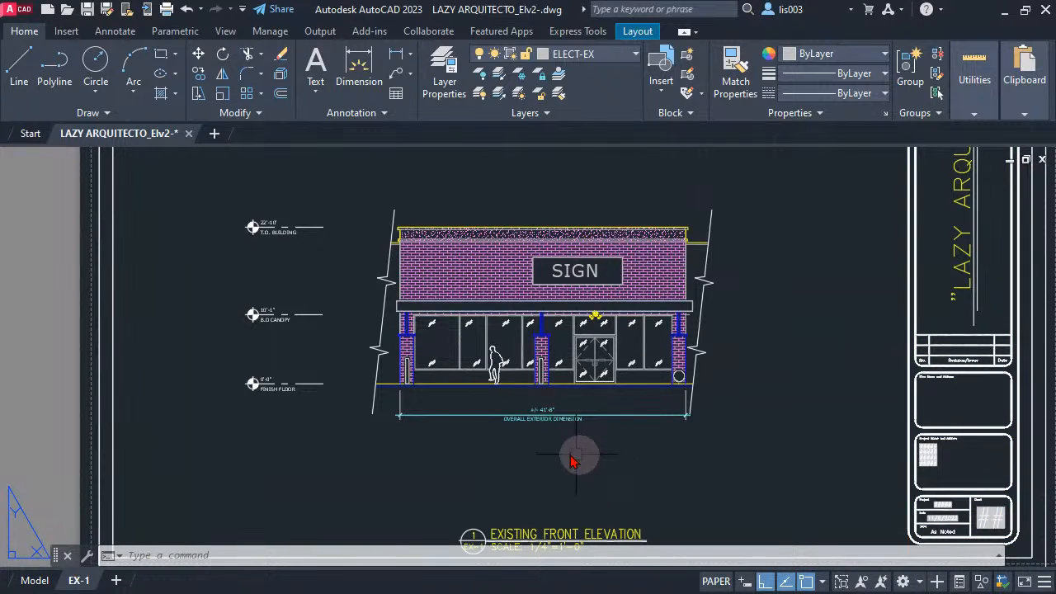
scroll(532, 458, down, 2)
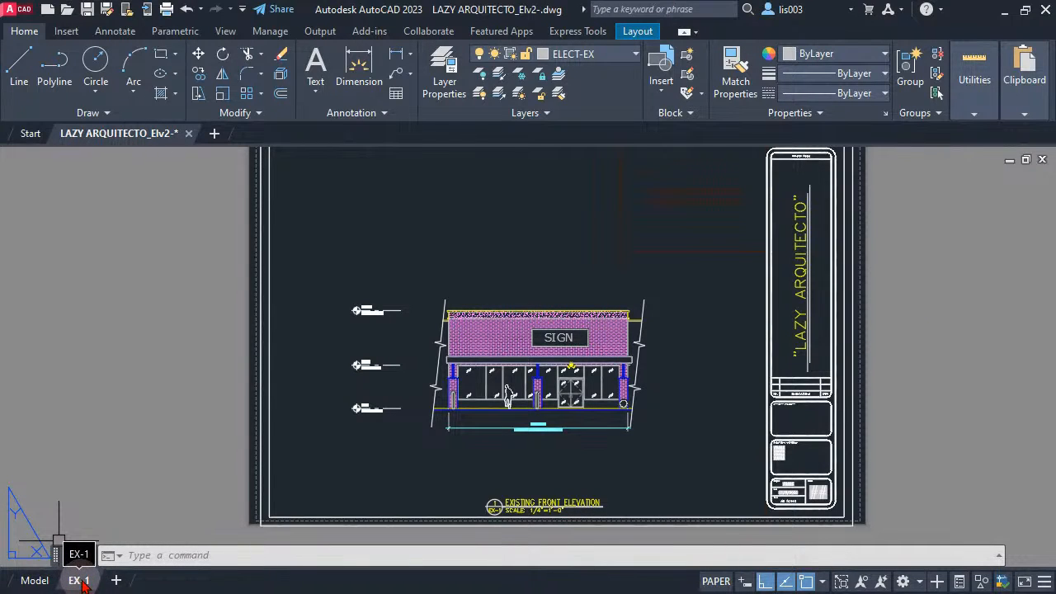
Turn on Display plot styles in the EX-1 layout's page setup, keeping the ATAfull.ctb plot style table
right_click(83, 581)
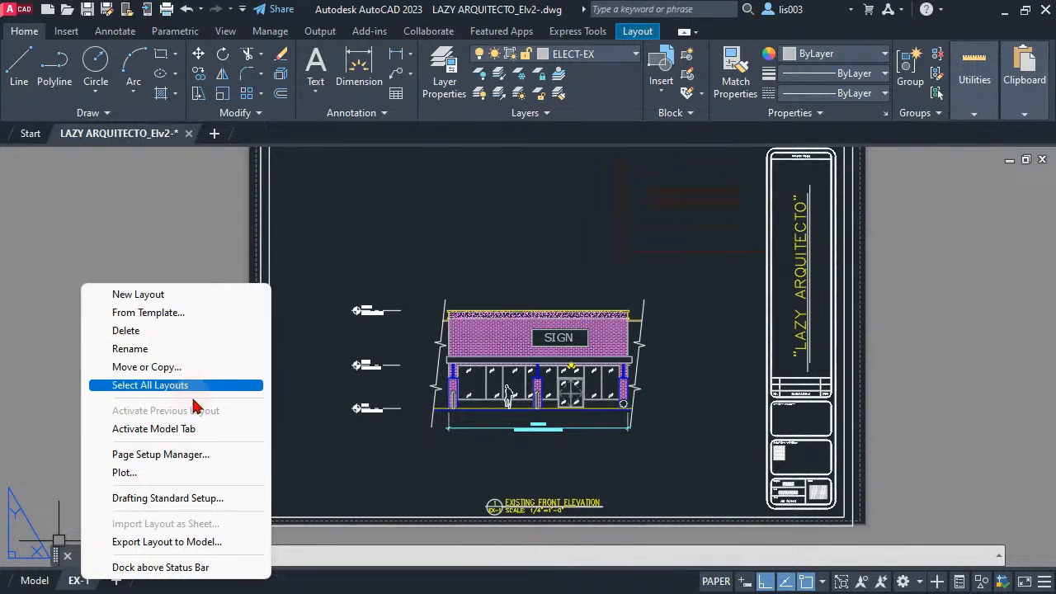
click(188, 456)
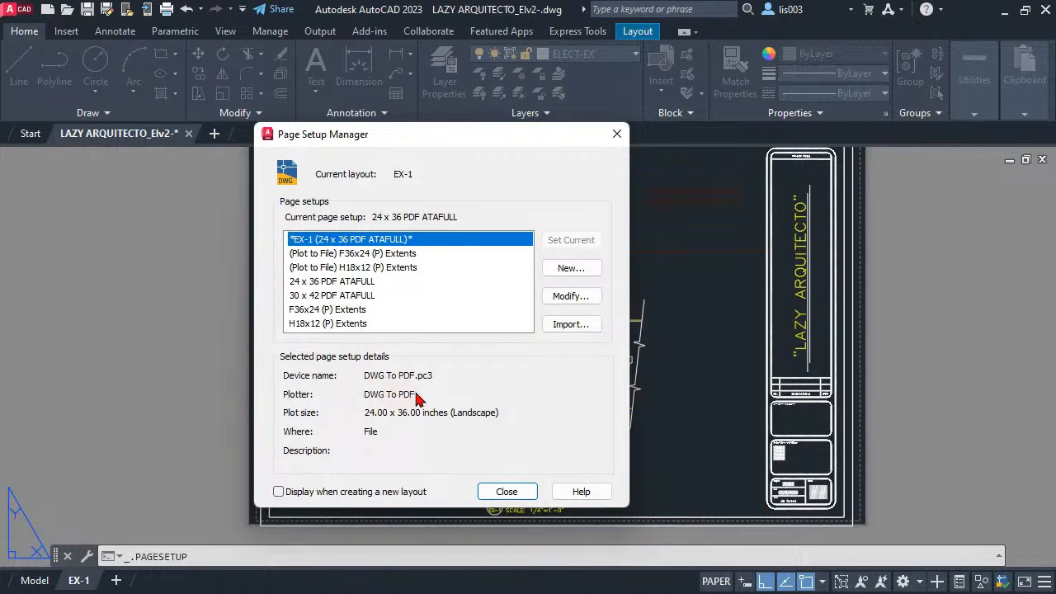
click(572, 298)
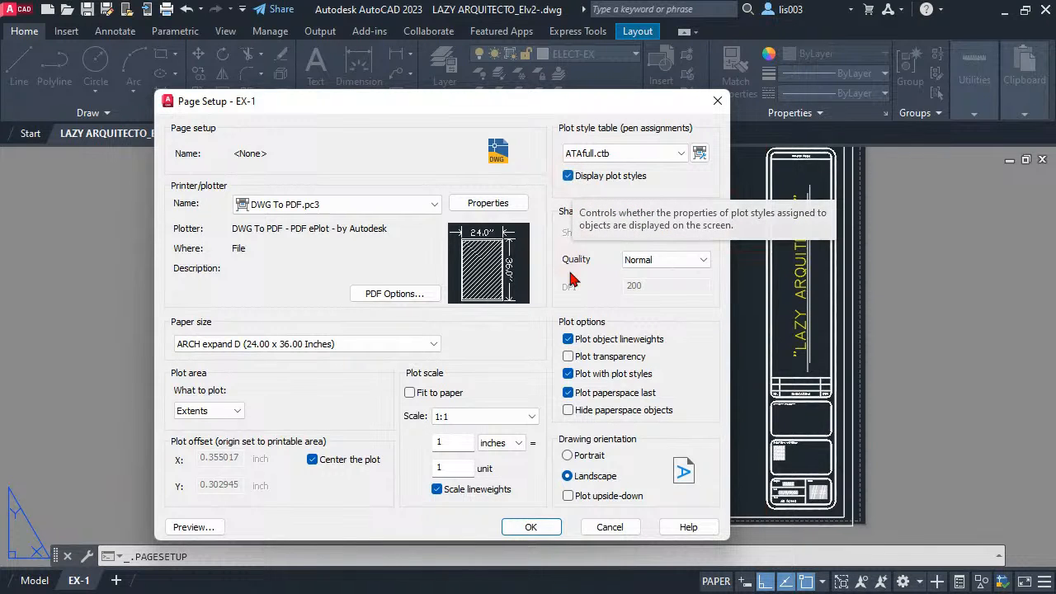
click(529, 530)
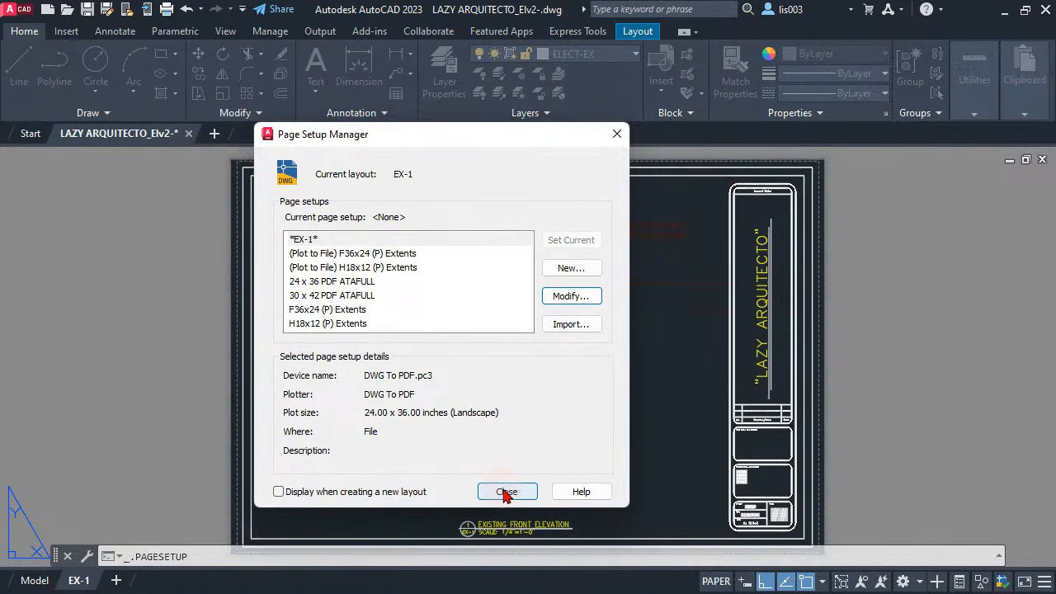
click(507, 492)
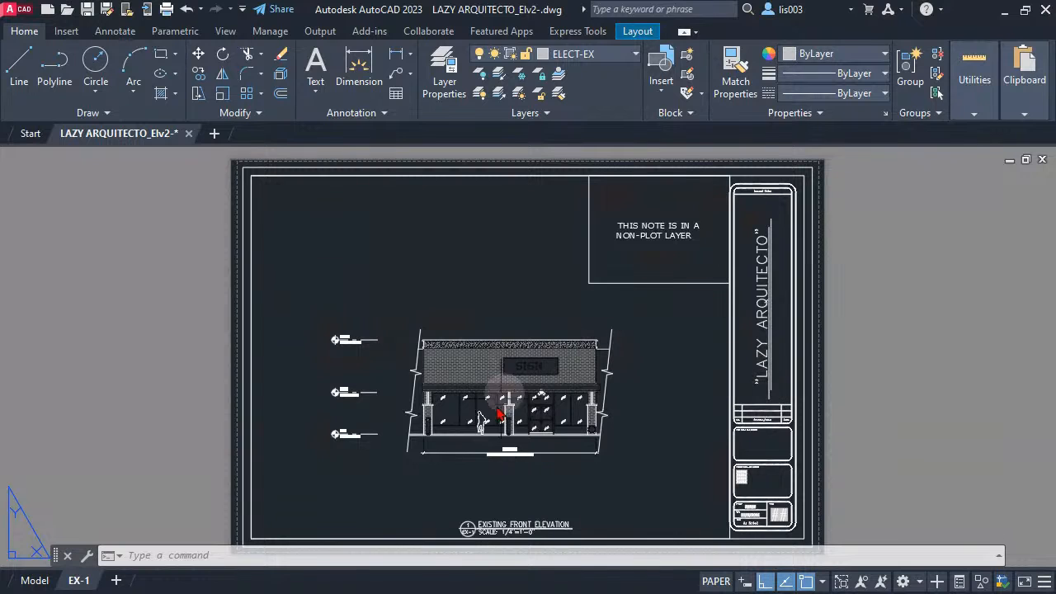
Examine the storefront's columns, door and windows on the EX-1 layout with plot styles displayed
scroll(553, 472, up, 4)
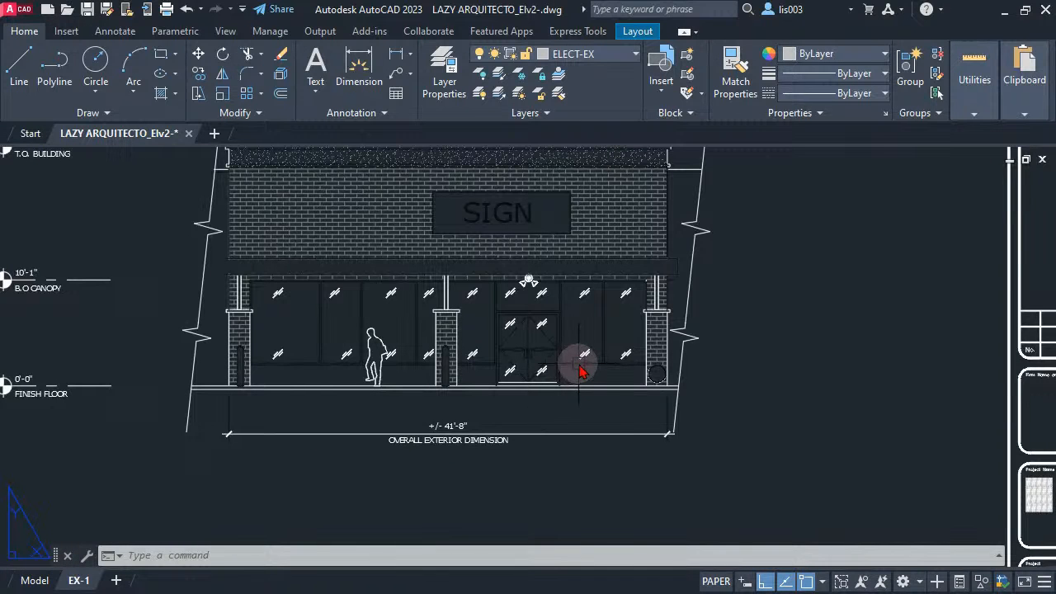
scroll(424, 318, up, 4)
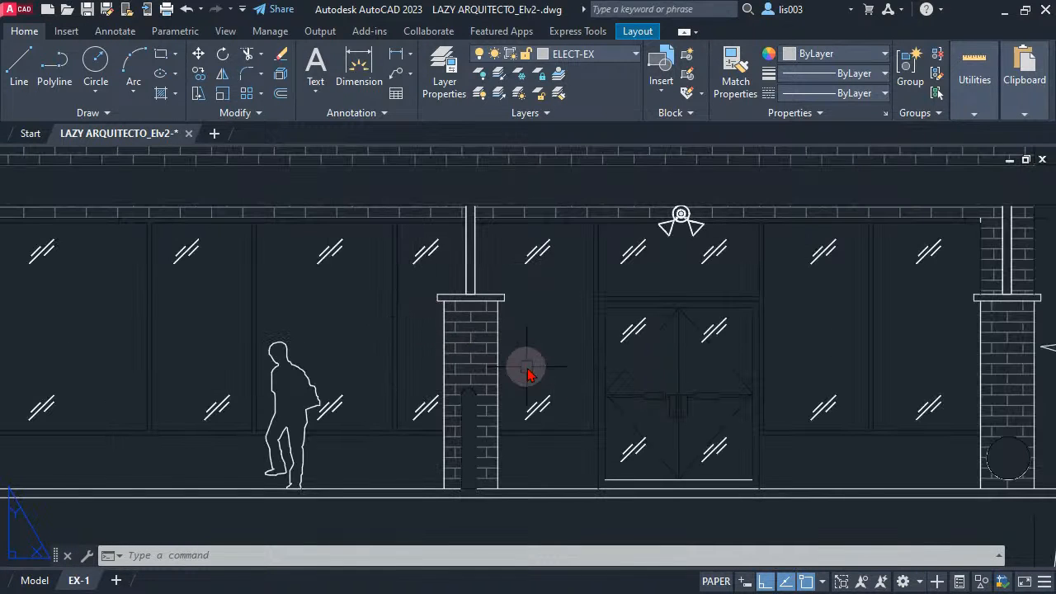
scroll(560, 460, down, 5)
middle_drag(554, 431, 528, 368)
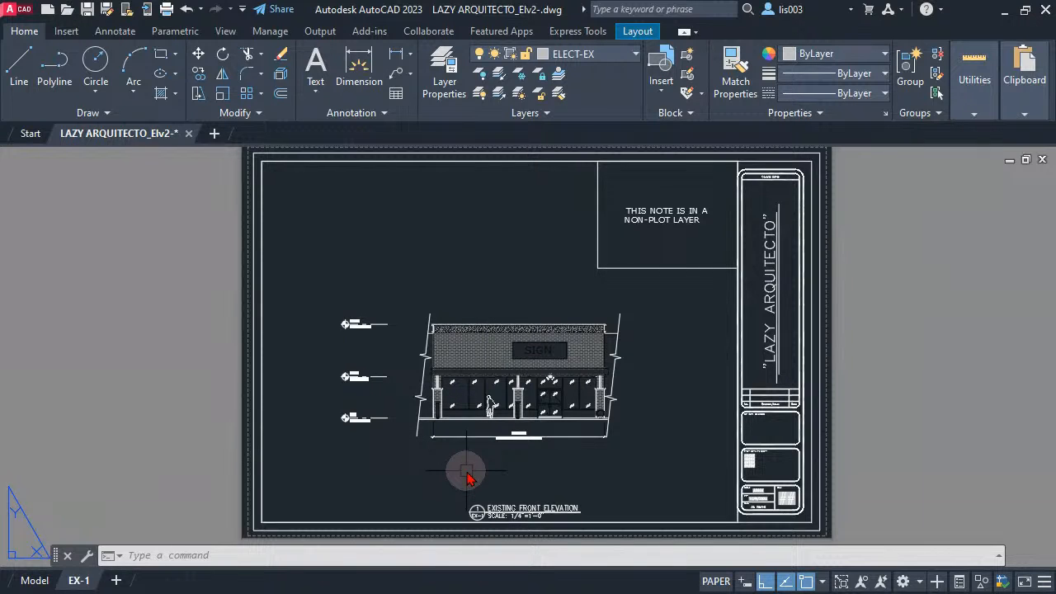
Set the uniform background color of the sheet/layout context to White in the display options and apply it
text(opt)
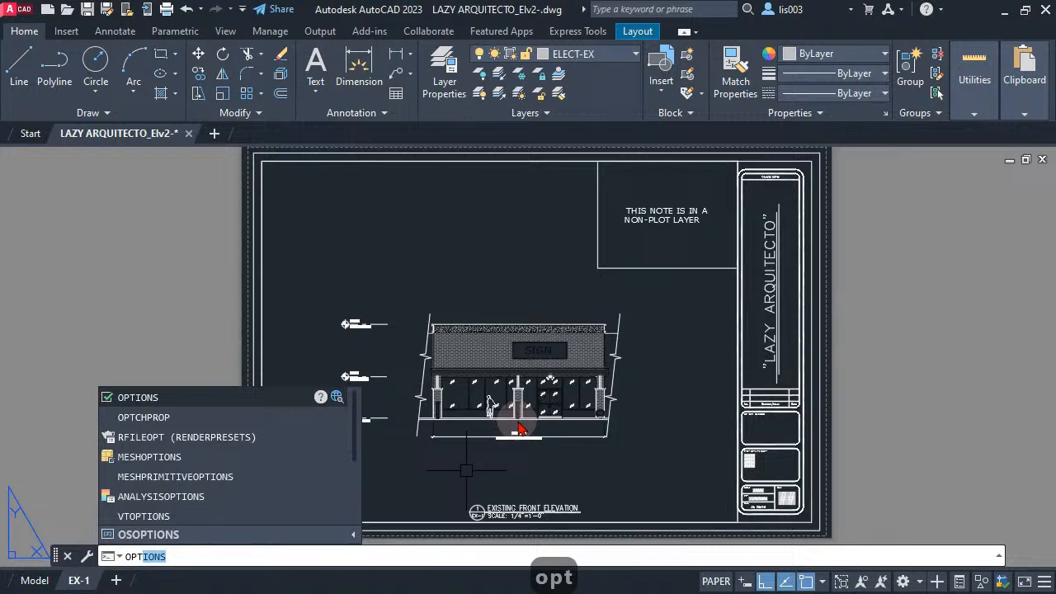
key(Return)
key(Return)
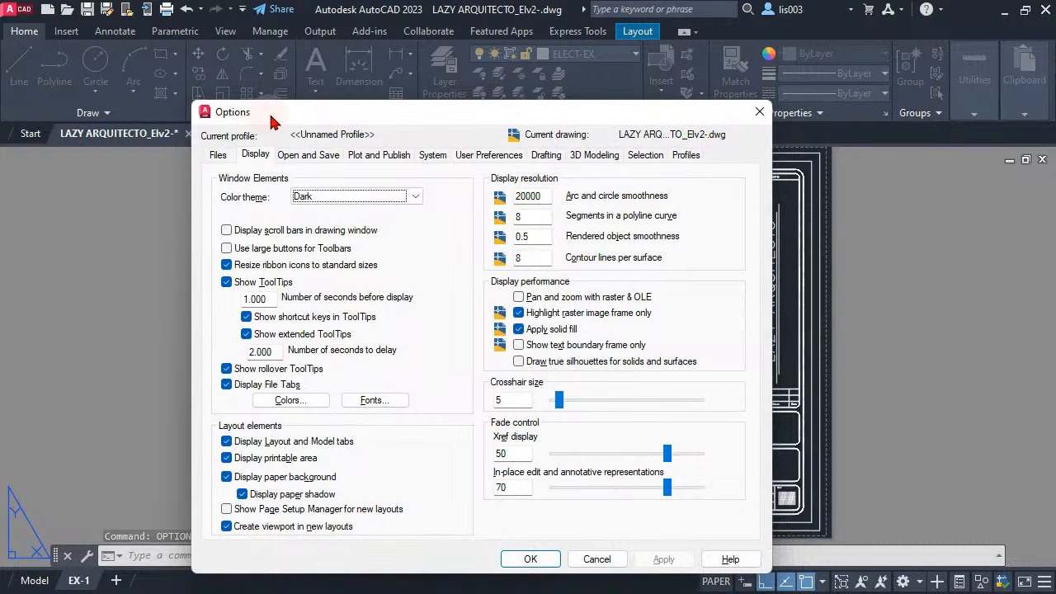
drag(272, 122, 336, 79)
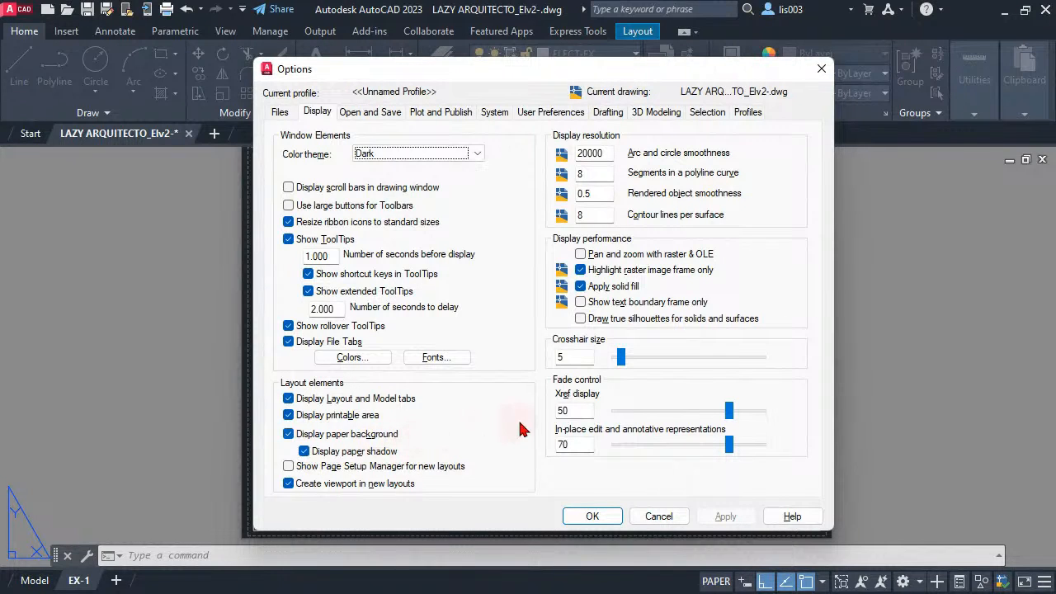
click(317, 112)
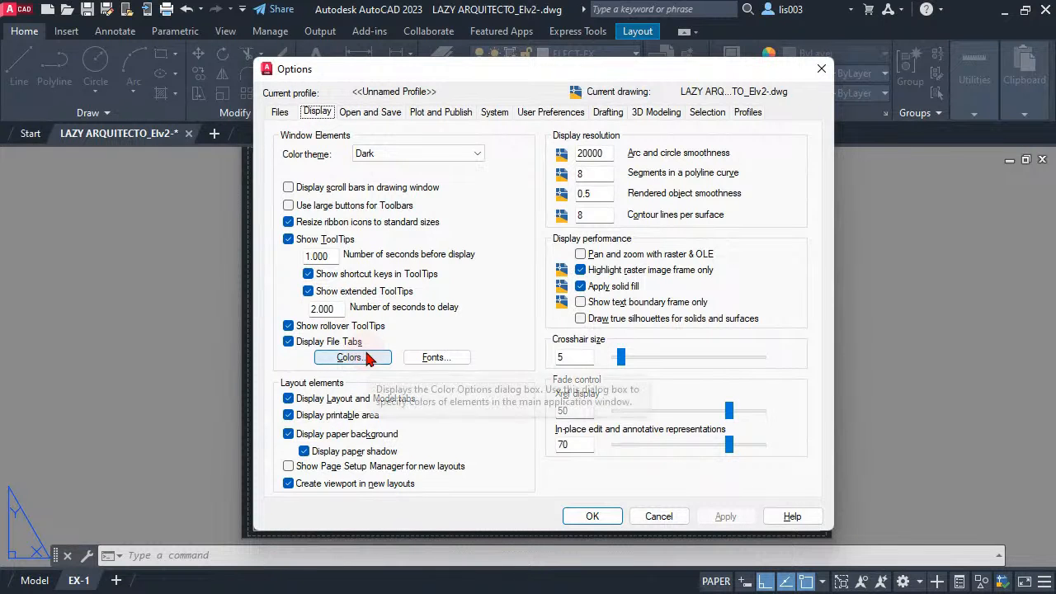
click(368, 357)
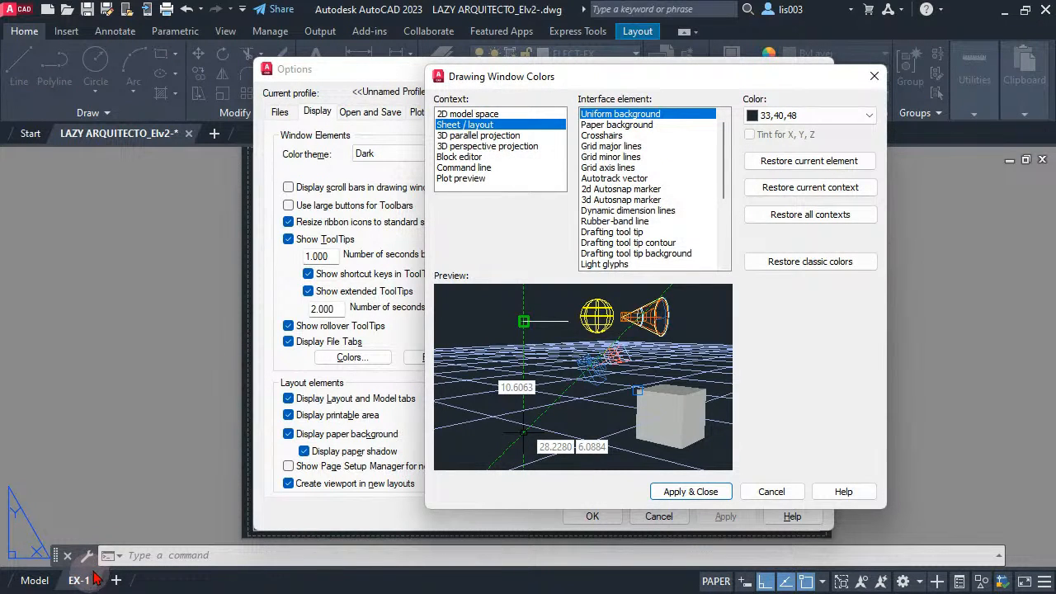
click(792, 122)
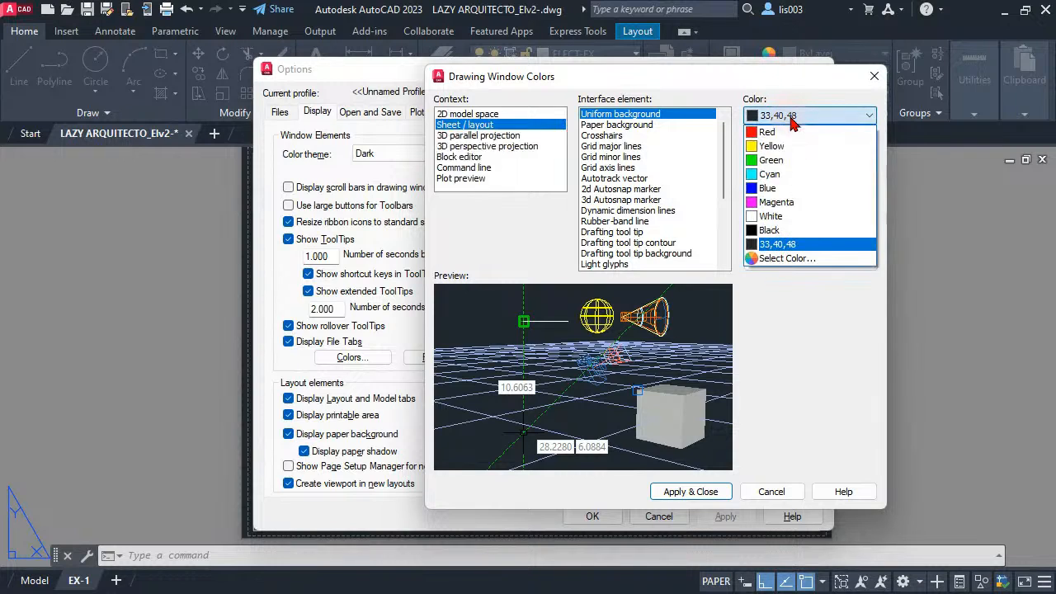
click(775, 219)
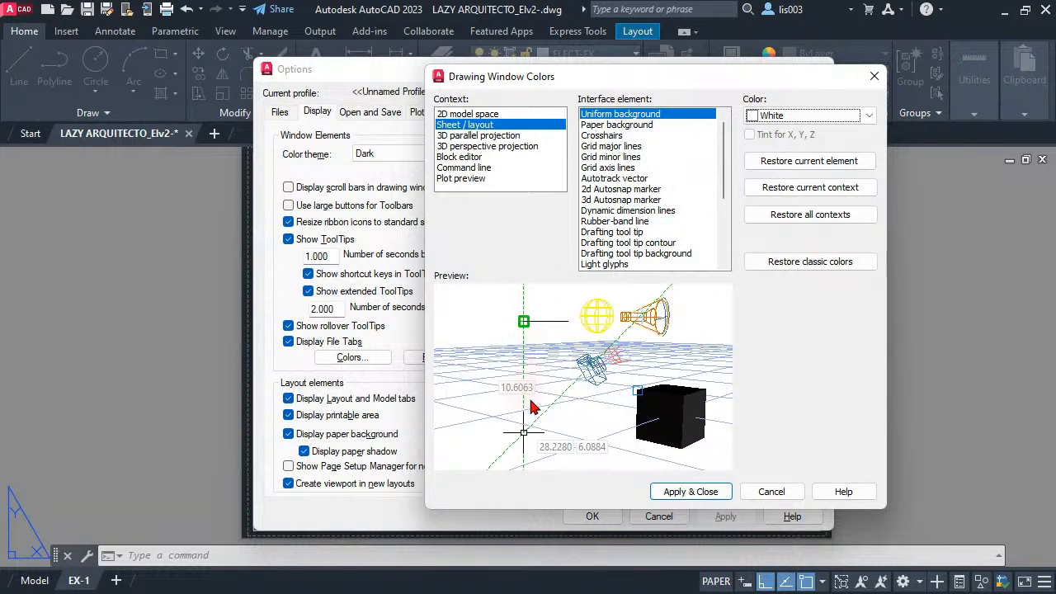
click(685, 493)
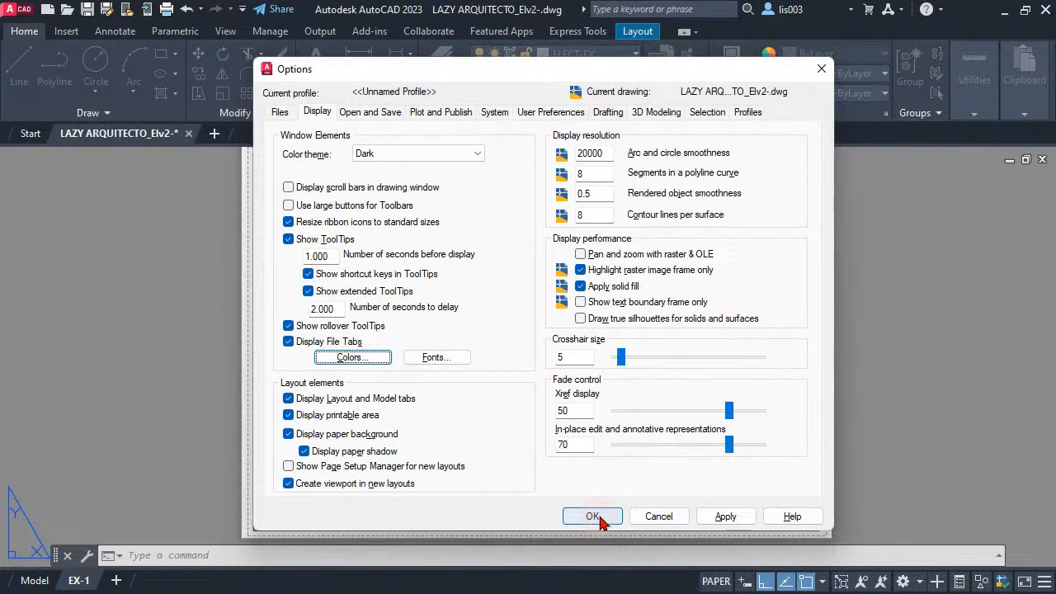
click(600, 519)
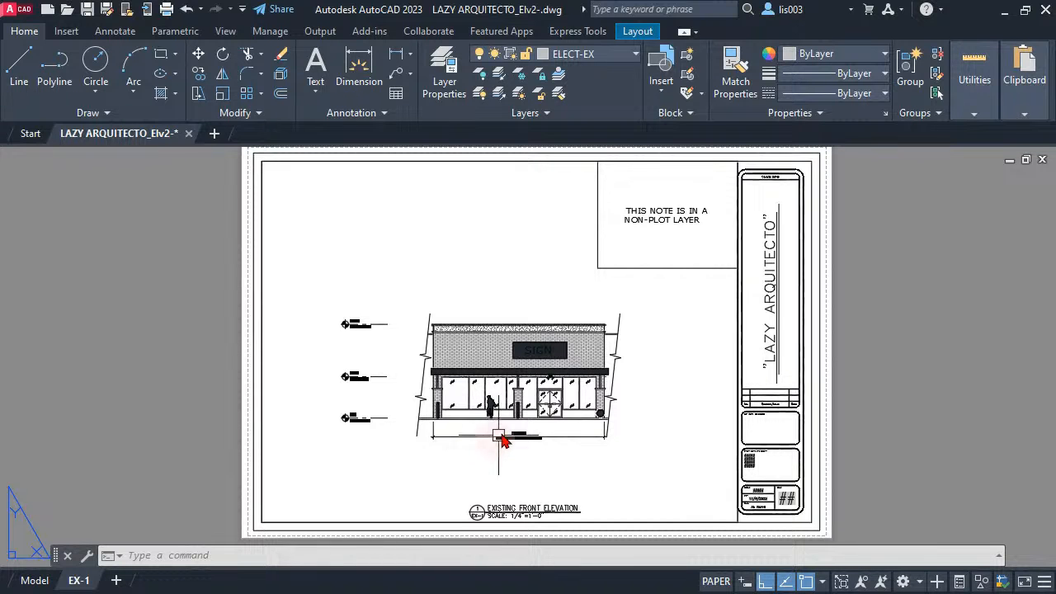
Examine the storefront and brick columns on the white EX-1 sheet and compare them with model space
scroll(500, 415, up, 10)
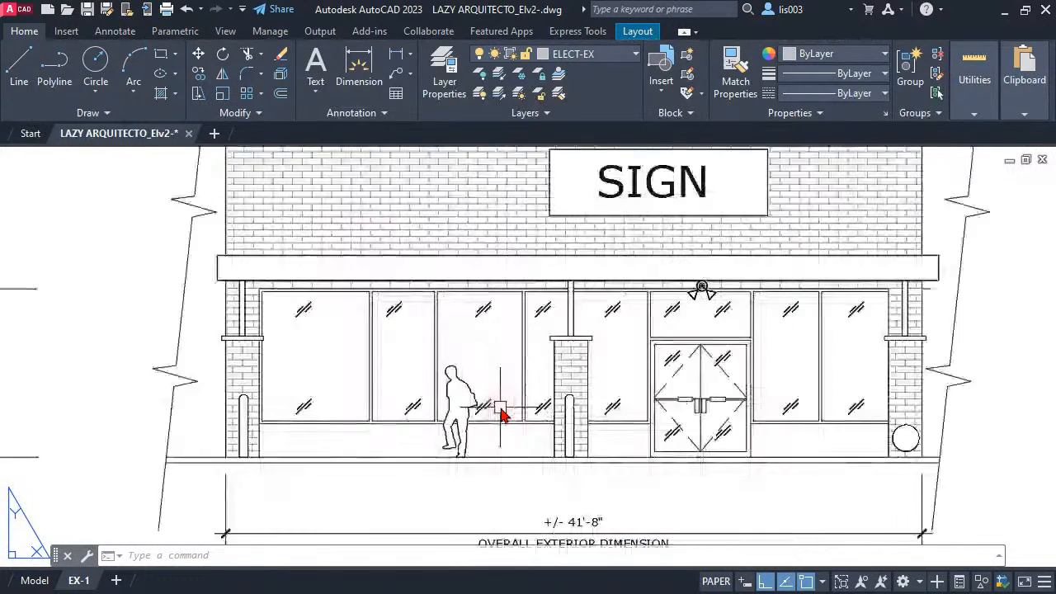
middle_drag(369, 322, 470, 370)
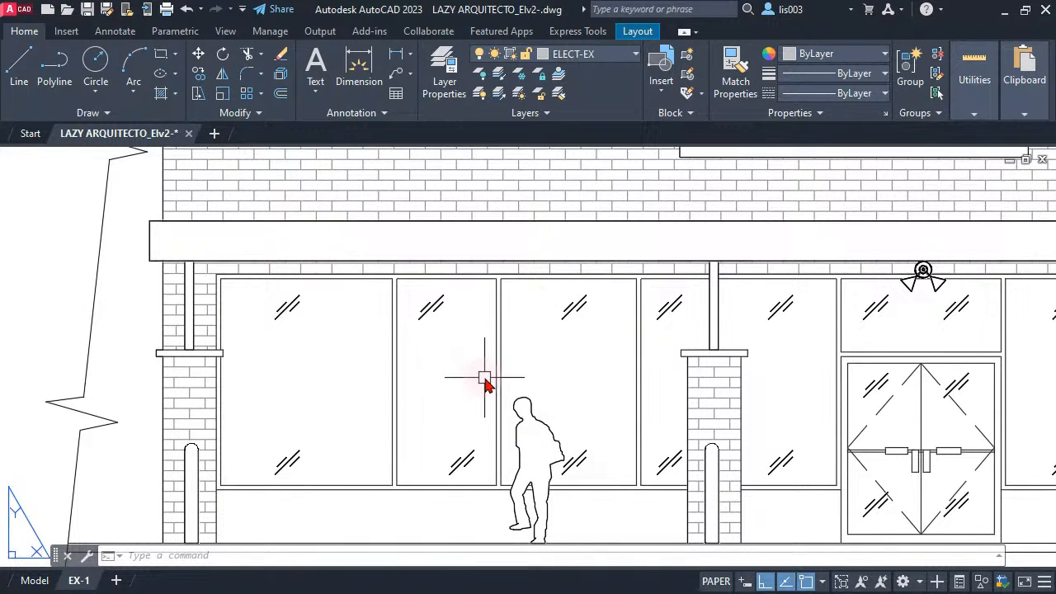
scroll(701, 402, up, 6)
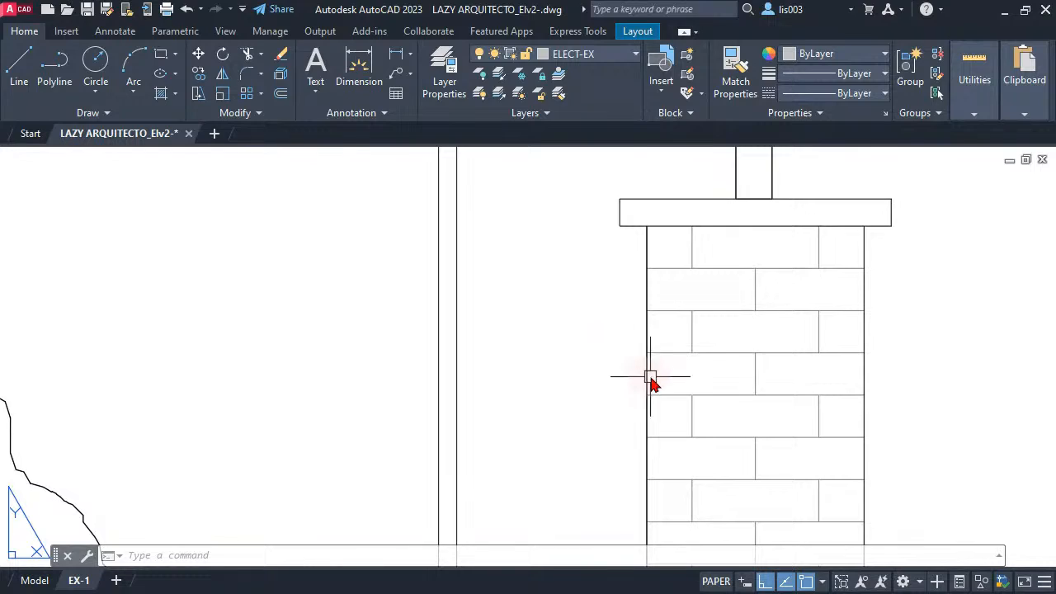
scroll(658, 386, down, 4)
scroll(658, 388, down, 4)
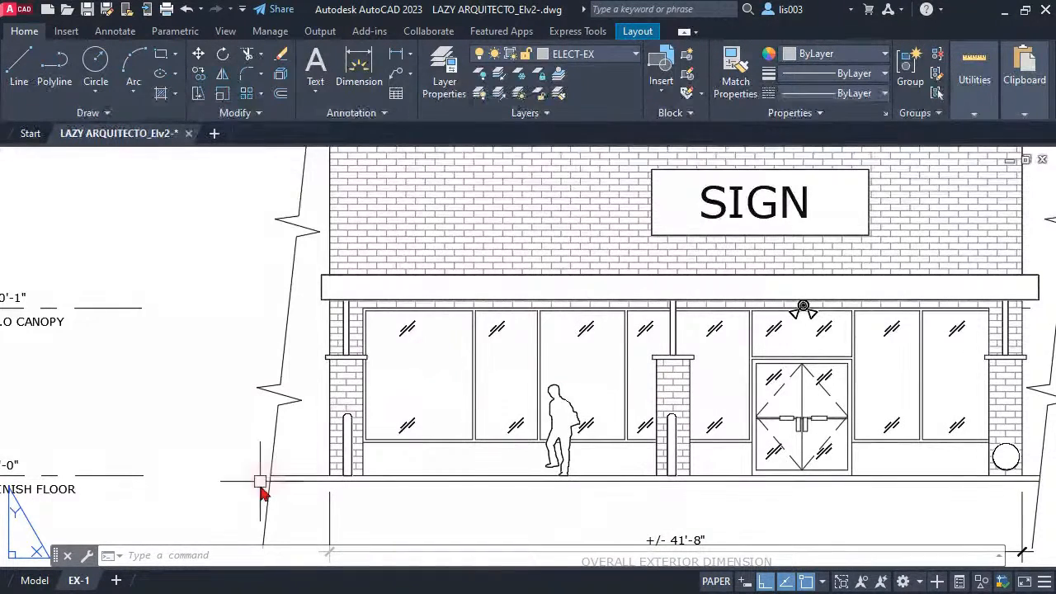
click(34, 580)
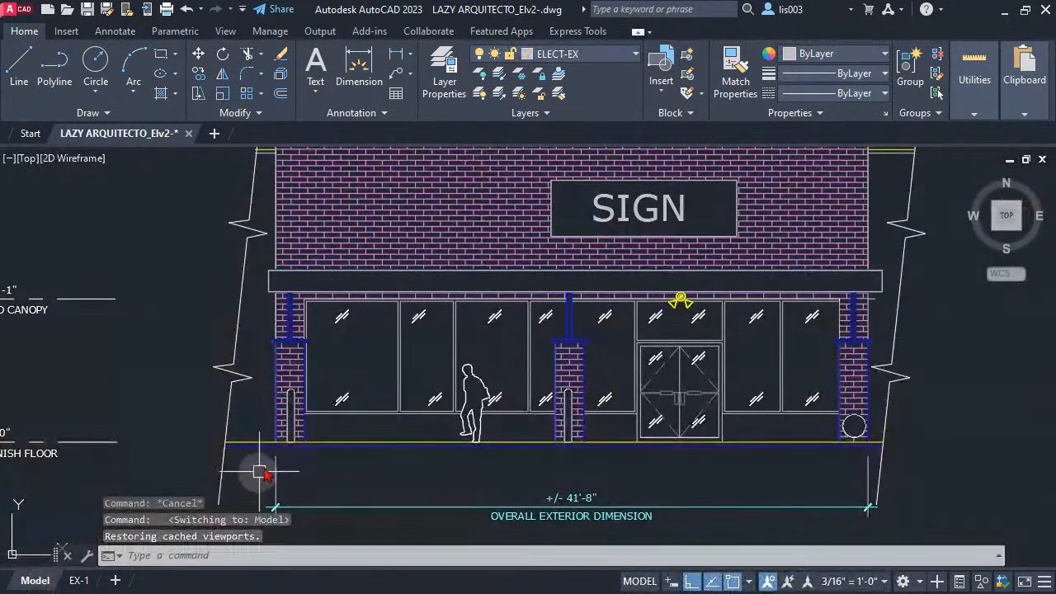
scroll(290, 334, up, 5)
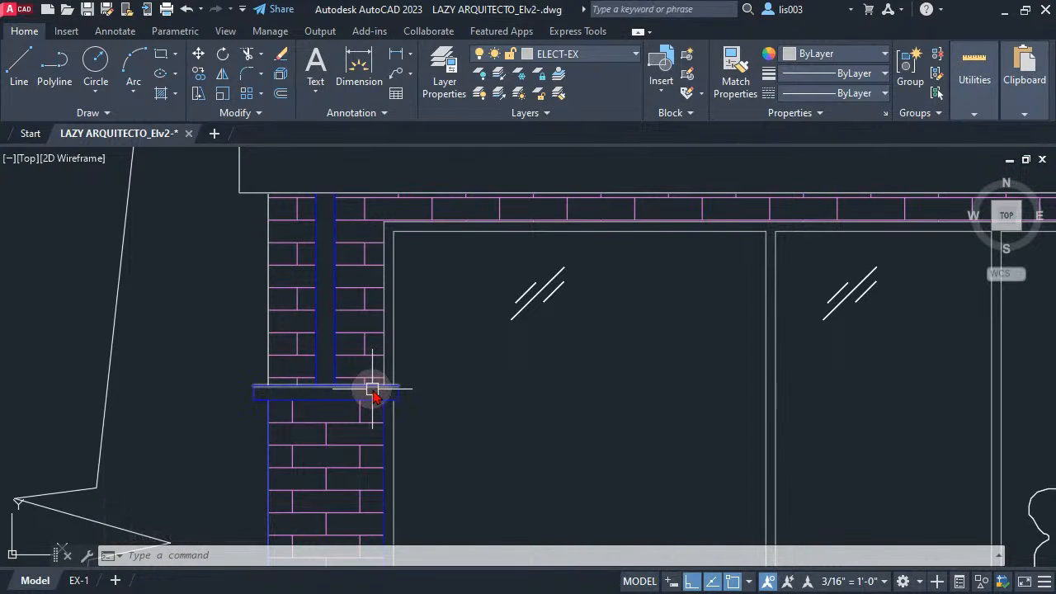
Compare the storefront's brick columns and column caps in model space with their display on the EX-1 sheet
mouse_move(371, 396)
scroll(372, 396, down, 4)
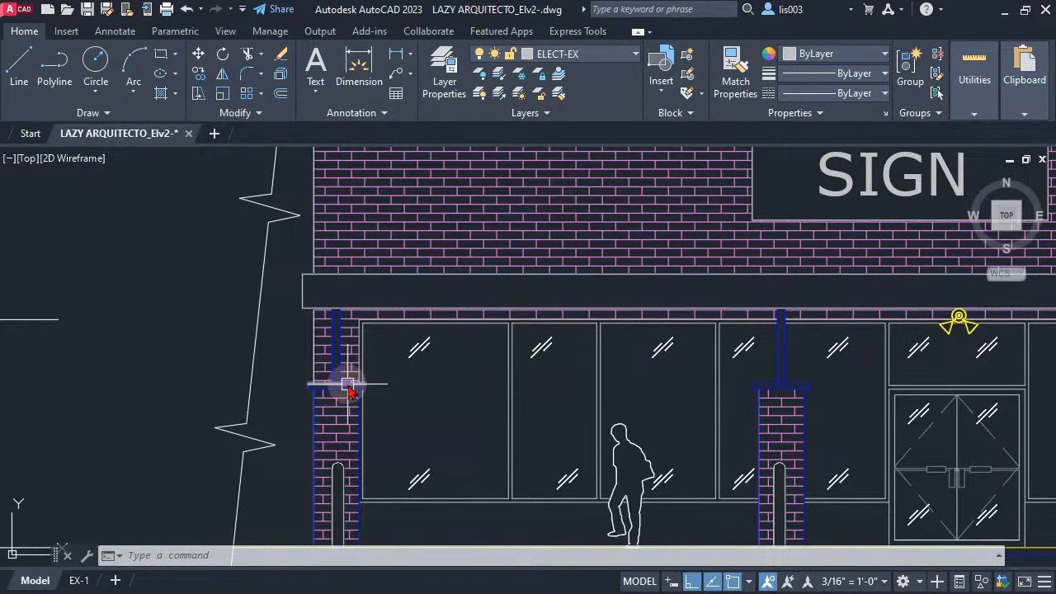
scroll(348, 388, up, 4)
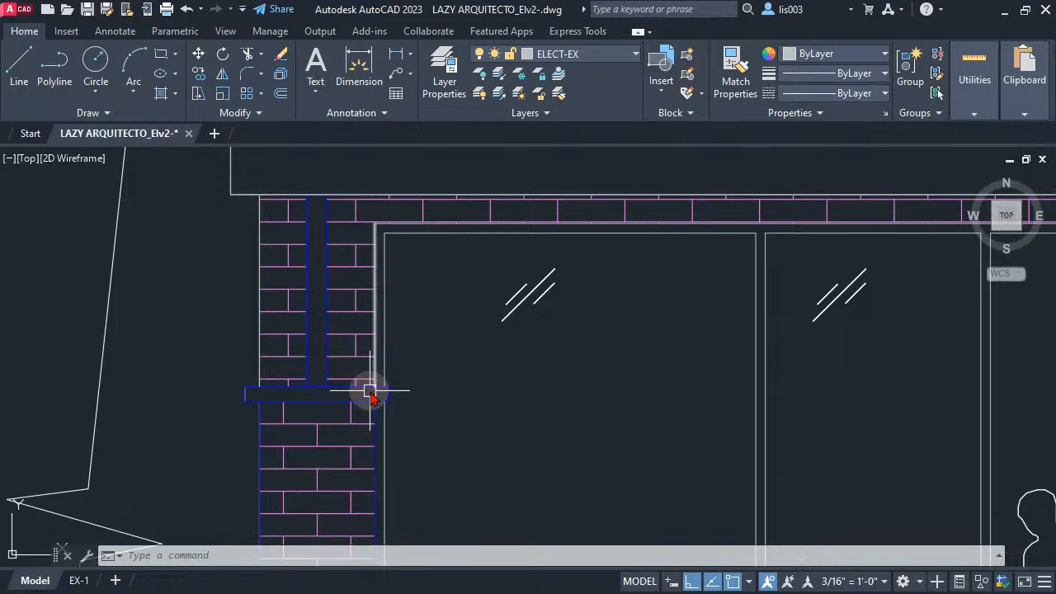
scroll(367, 392, down, 4)
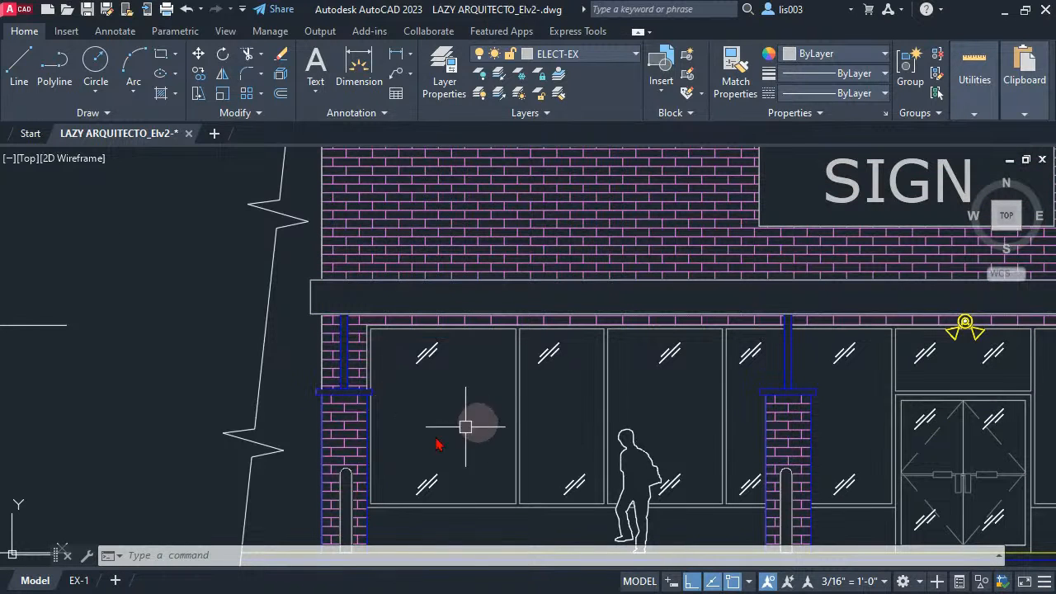
click(78, 580)
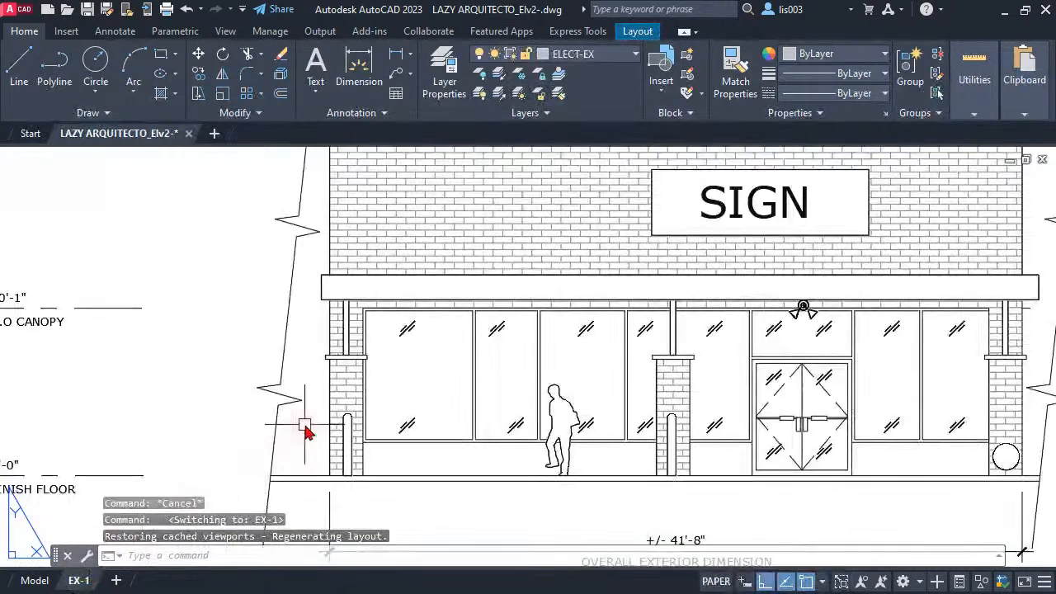
scroll(325, 333, up, 5)
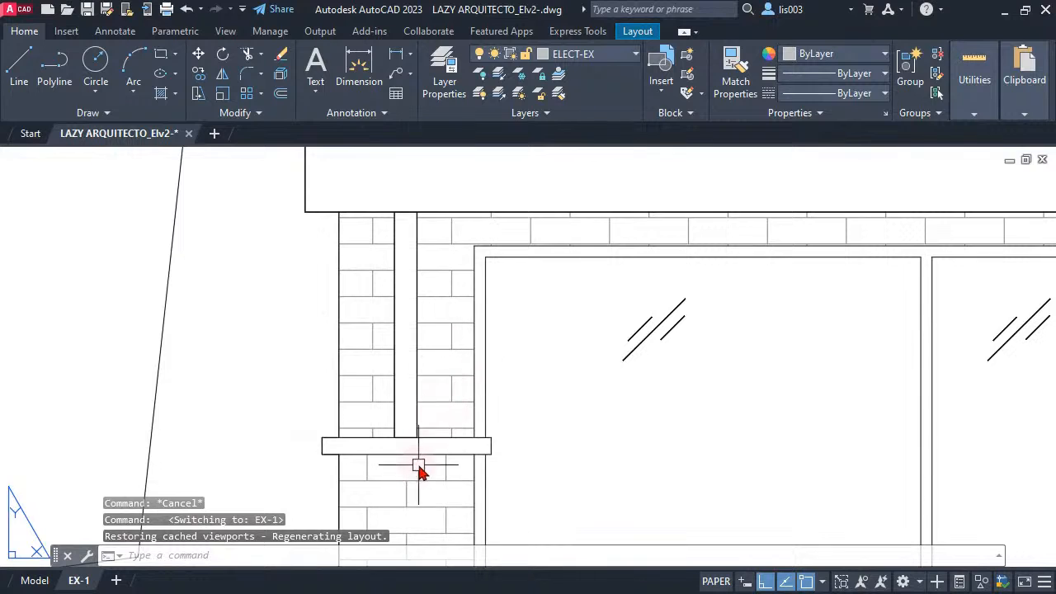
scroll(418, 469, up, 4)
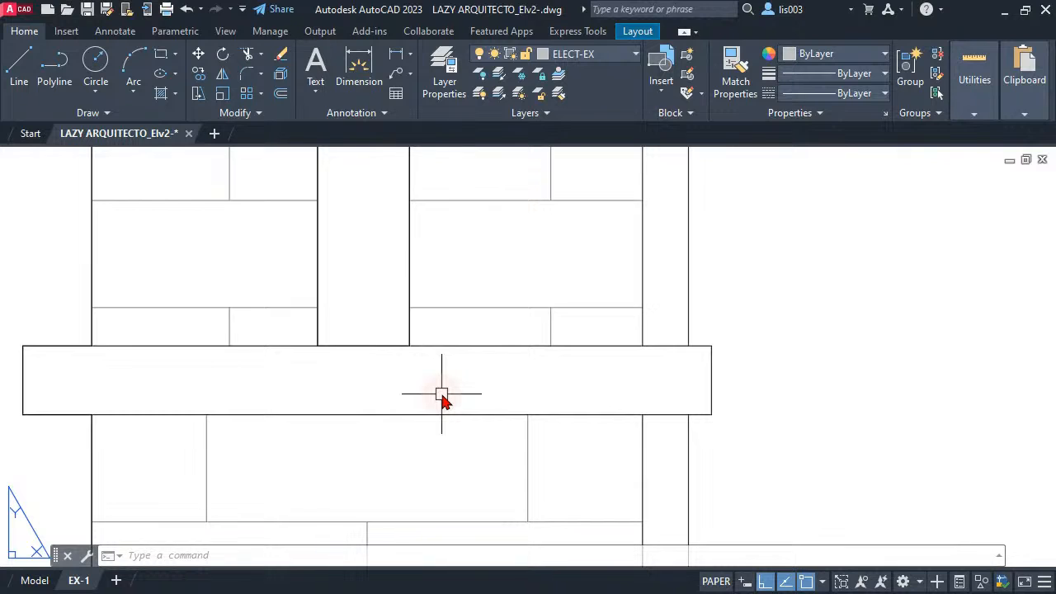
scroll(366, 361, down, 10)
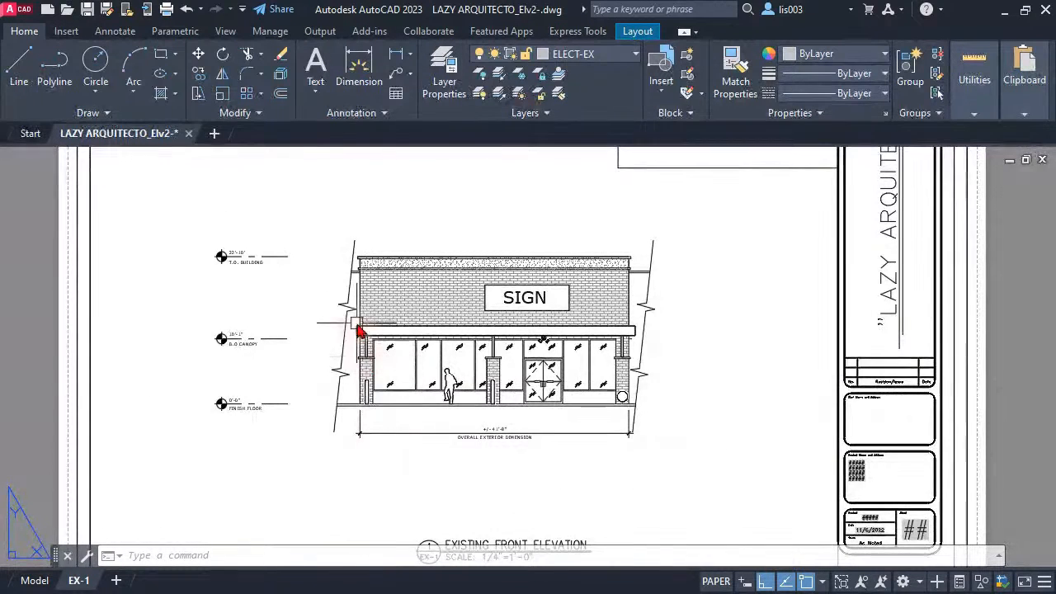
scroll(361, 330, down, 3)
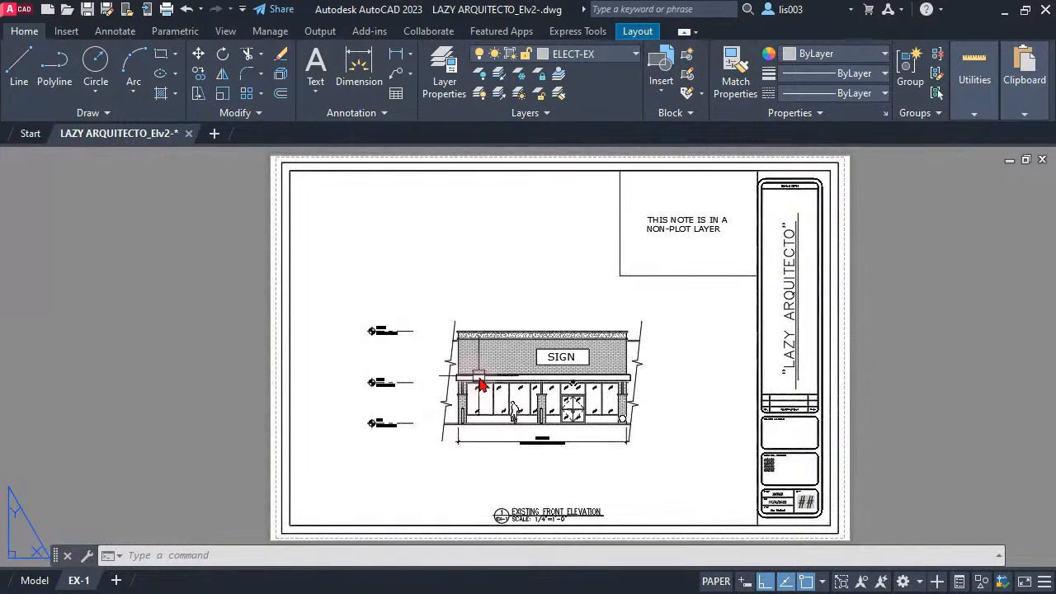
scroll(483, 405, up, 6)
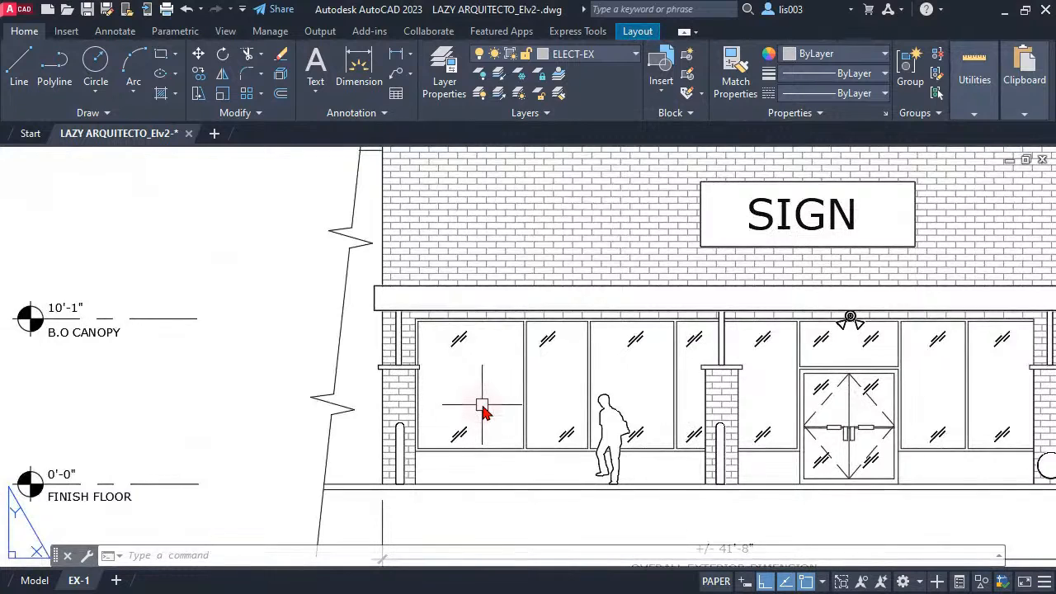
scroll(483, 411, down, 4)
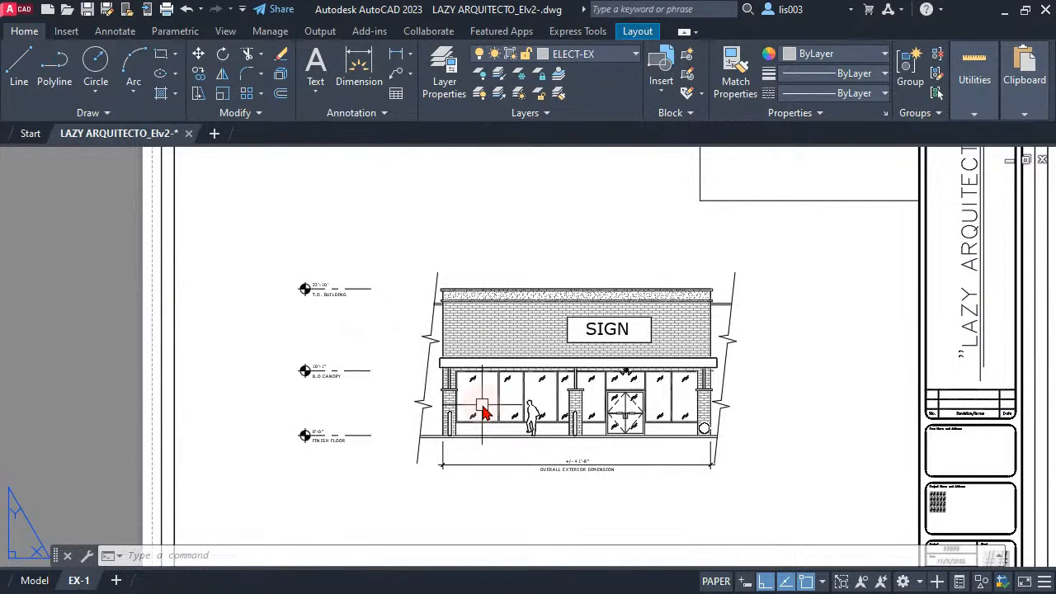
scroll(515, 353, down, 2)
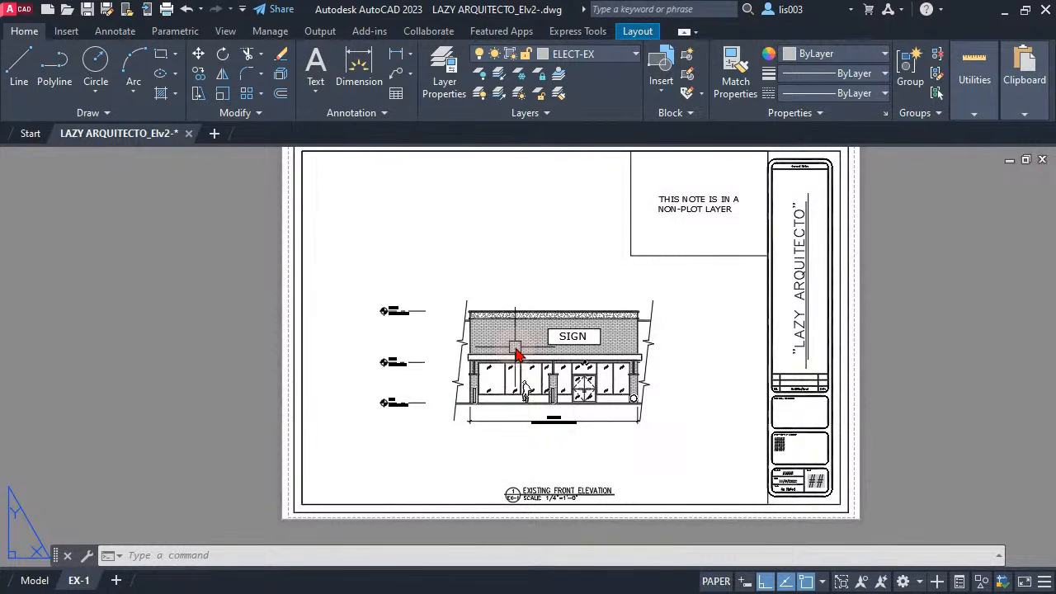
Turn on lineweight display for the EX-1 layout by setting LWDISPLAY to ON
scroll(515, 353, up, 4)
middle_drag(546, 399, 438, 398)
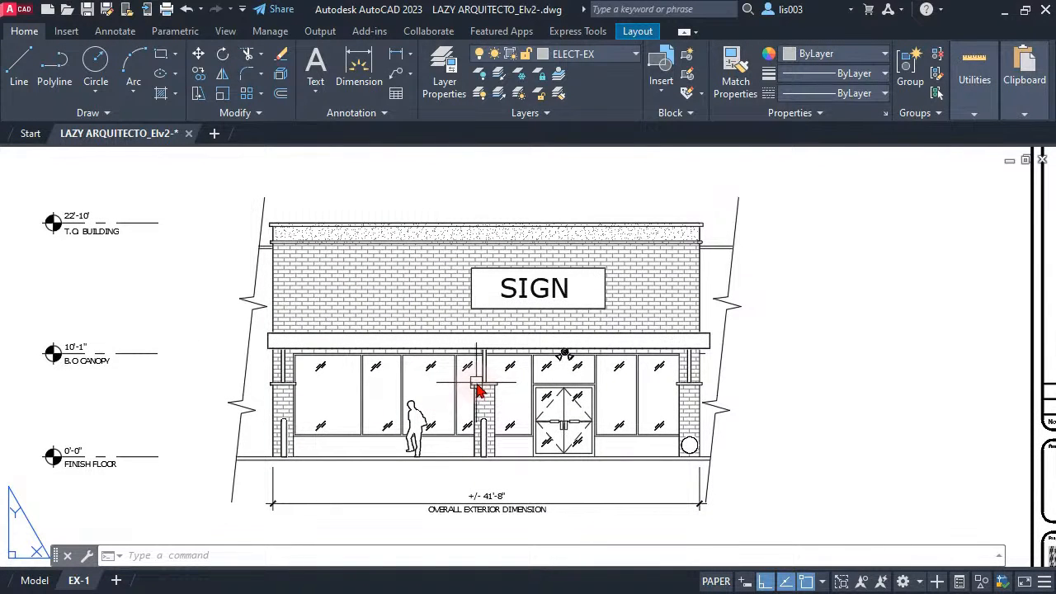
text(L)
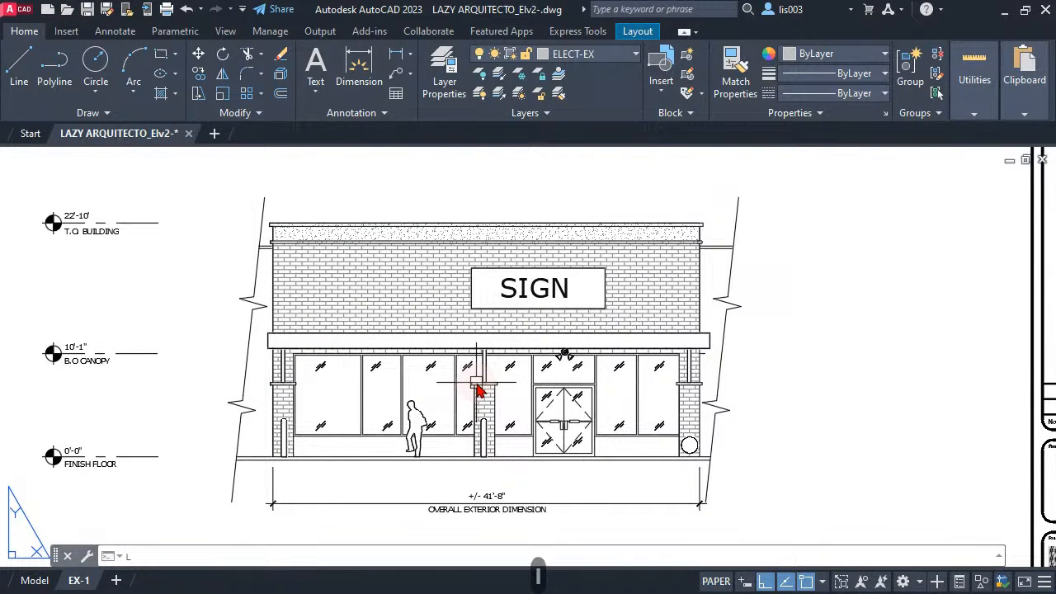
text(W)
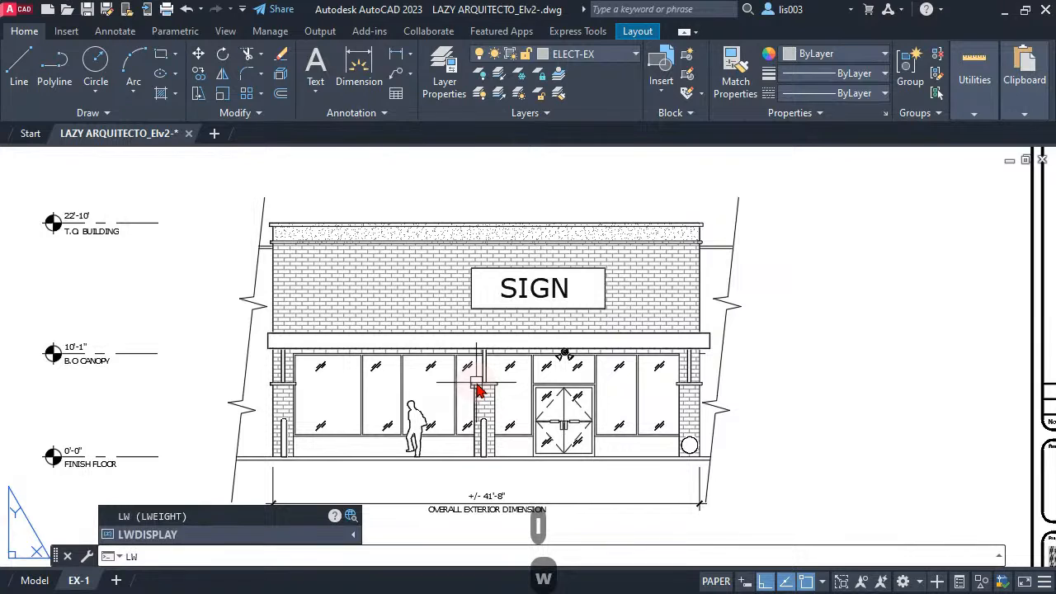
text(DISPLAY)
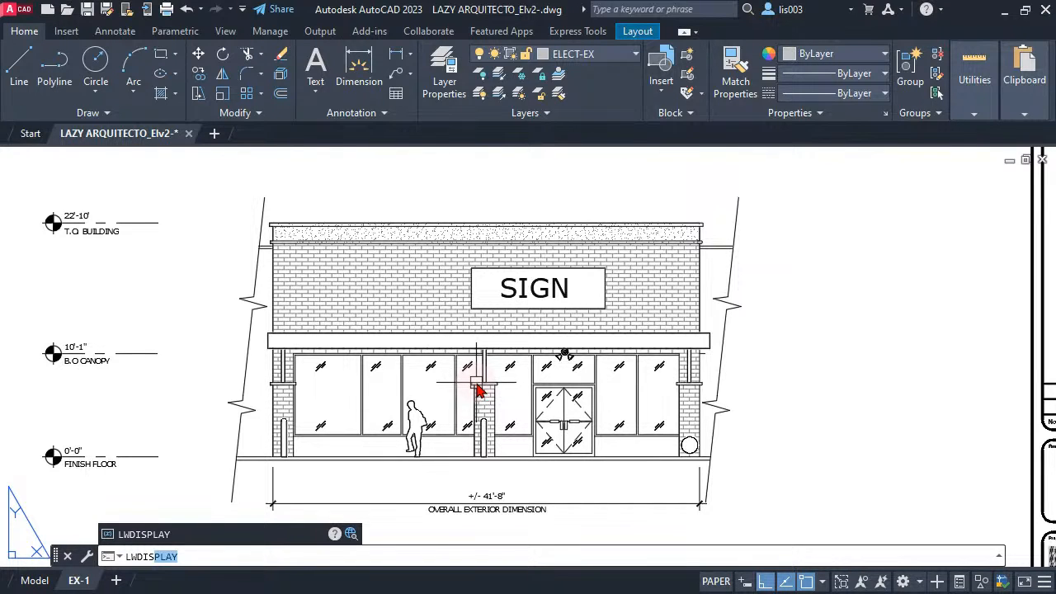
key(Return)
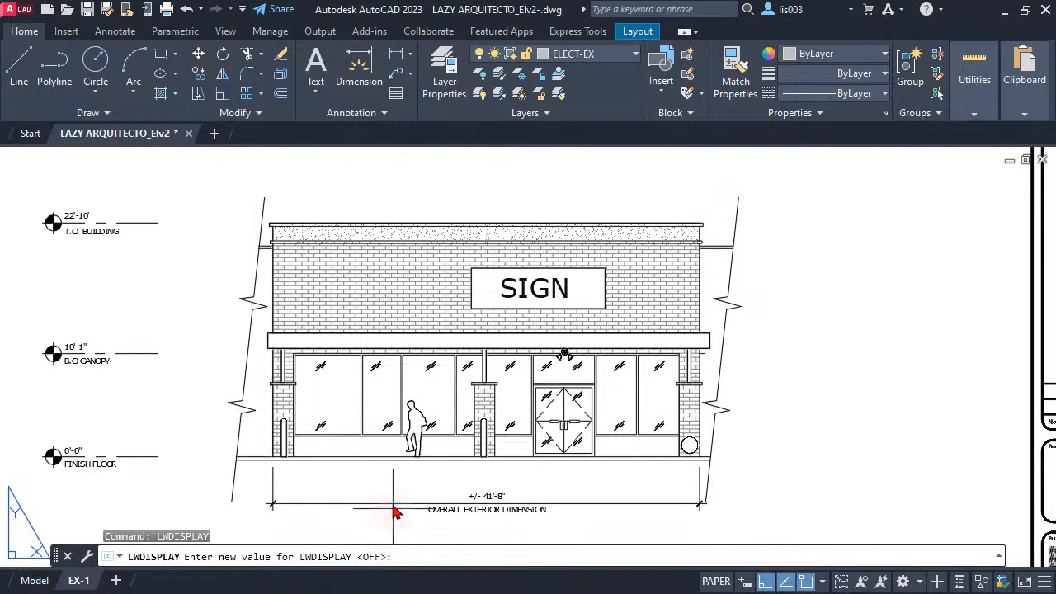
scroll(328, 460, up, 2)
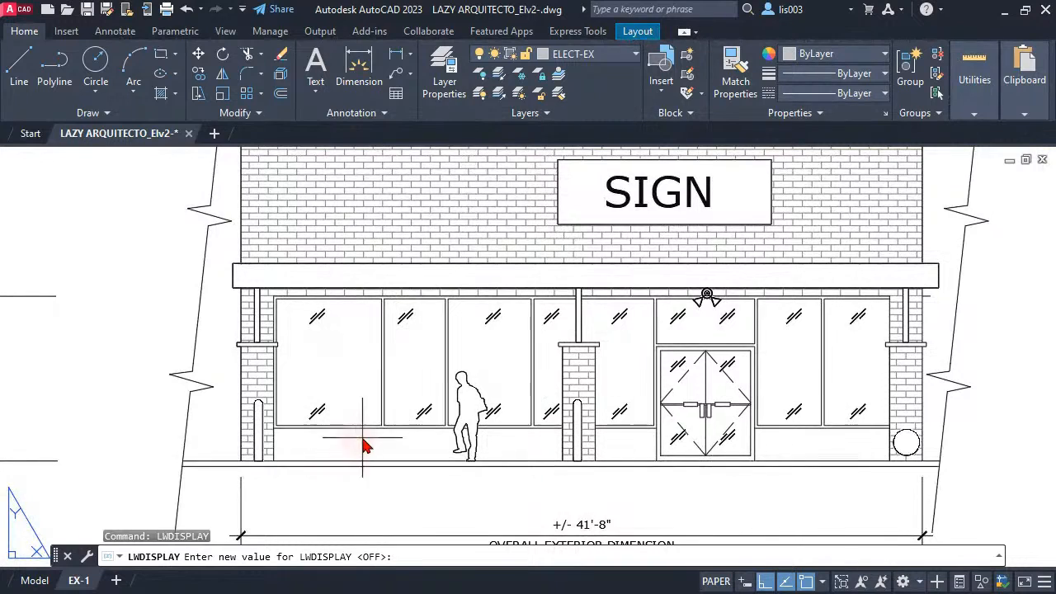
text(ON)
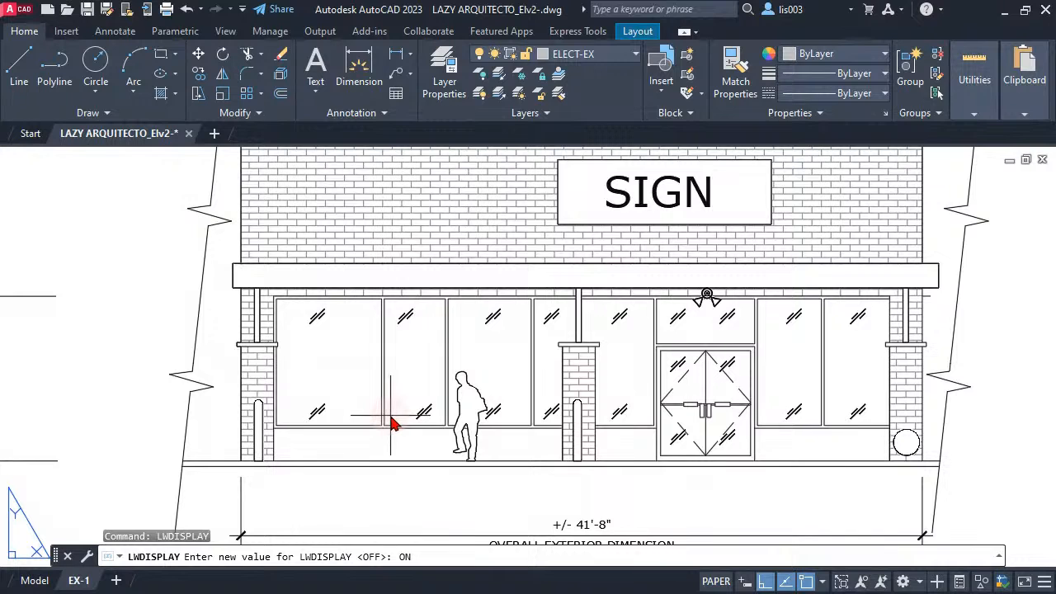
key(Return)
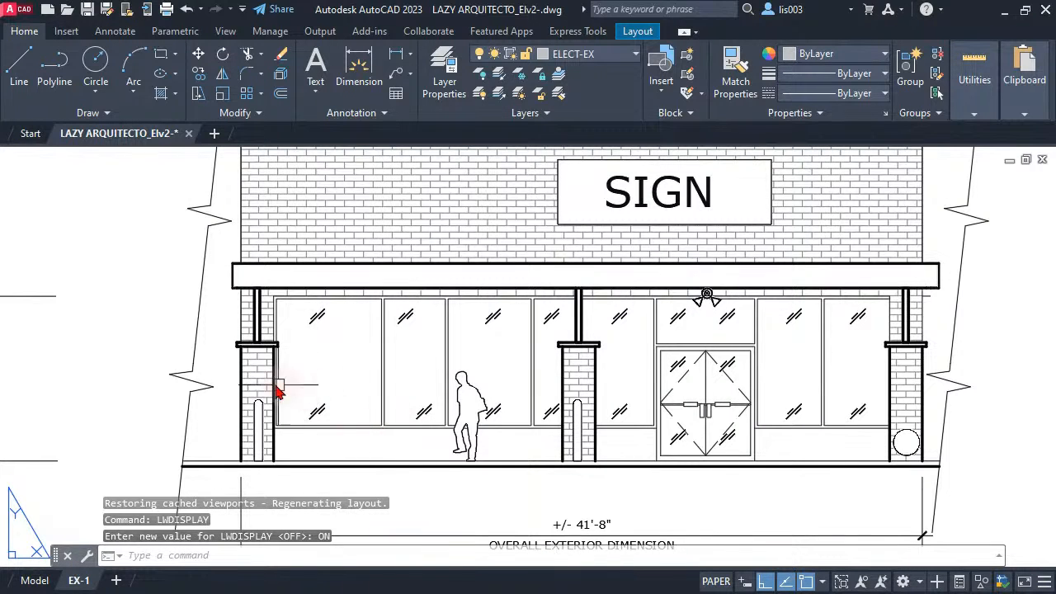
Examine the displayed lineweights of the canopy, columns, windows and brick hatch on the EX-1 elevation
scroll(232, 353, up, 4)
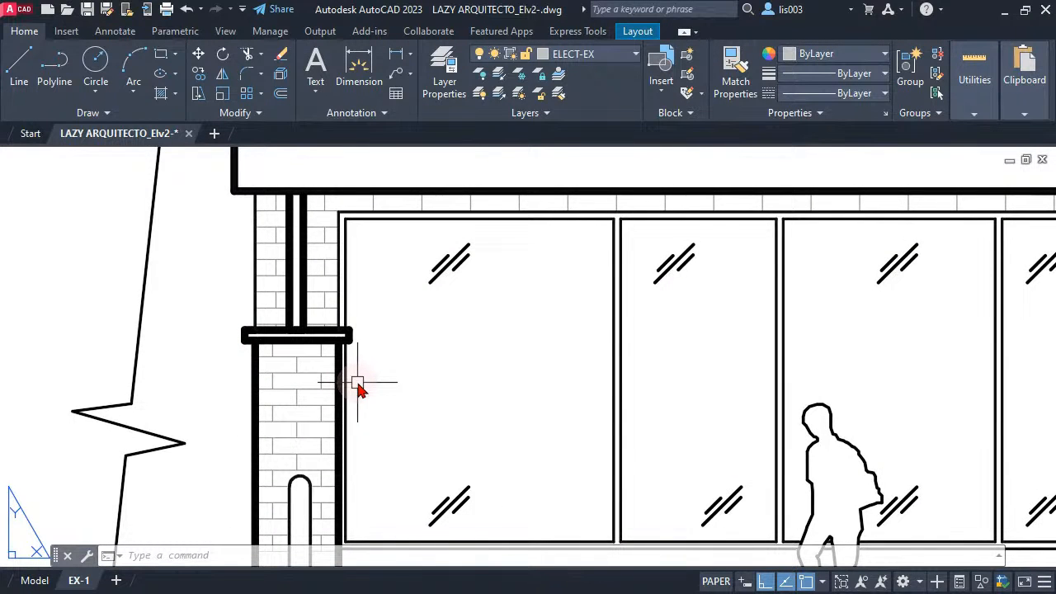
scroll(372, 450, down, 3)
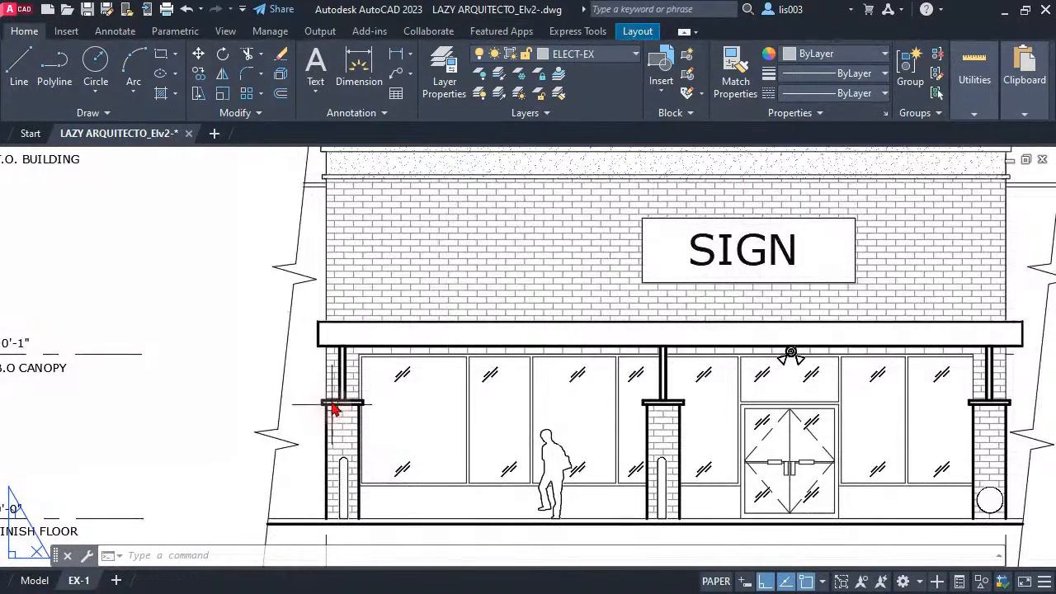
scroll(330, 396, up, 4)
scroll(337, 396, down, 1)
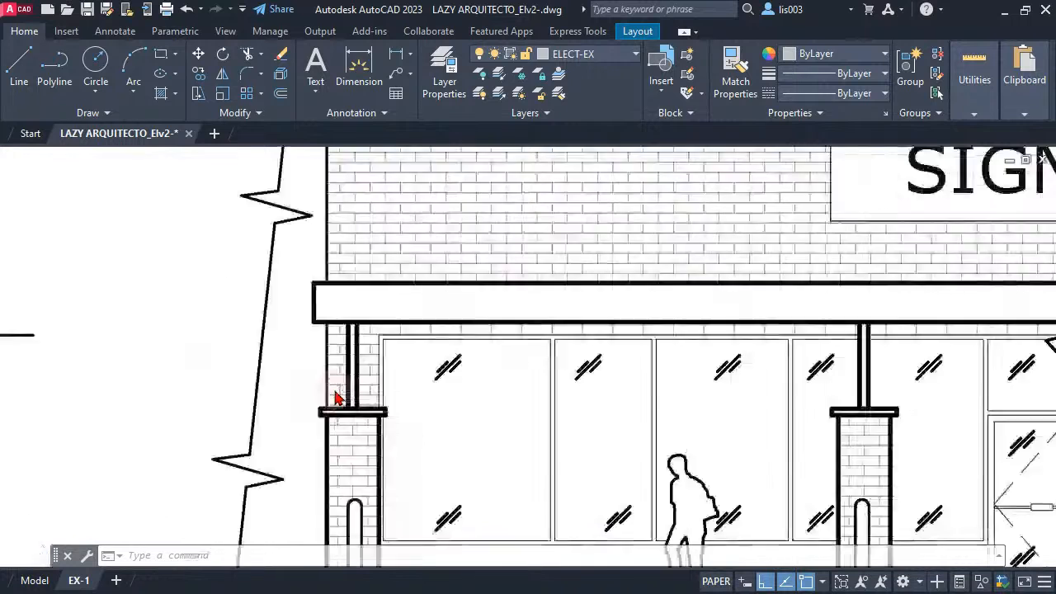
scroll(337, 397, down, 4)
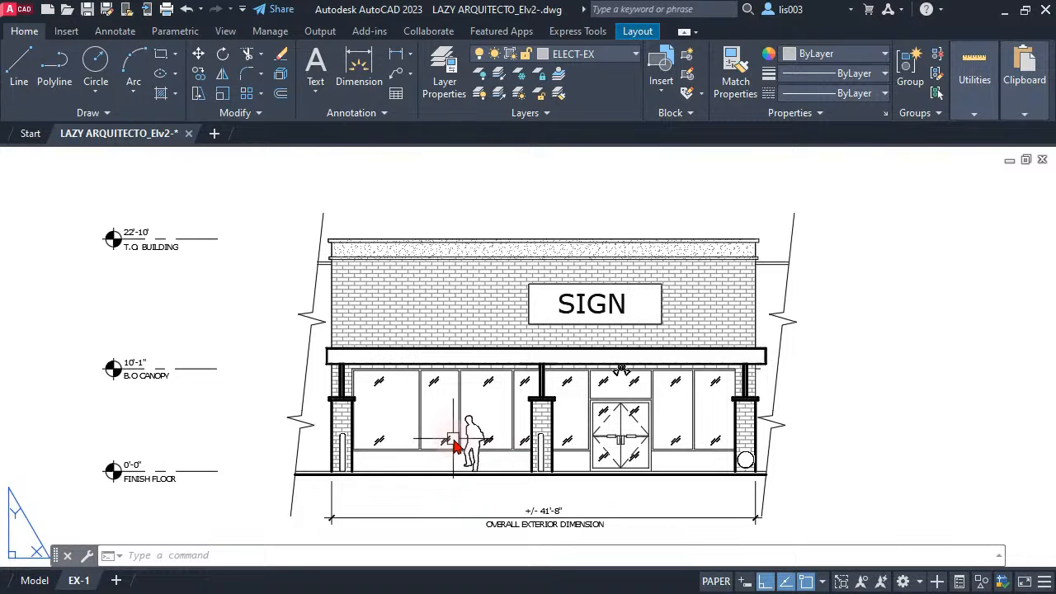
Inspect the non-plot layer note on the EX-1 sheet and check the layer of its surrounding viewport frame
scroll(485, 487, down, 4)
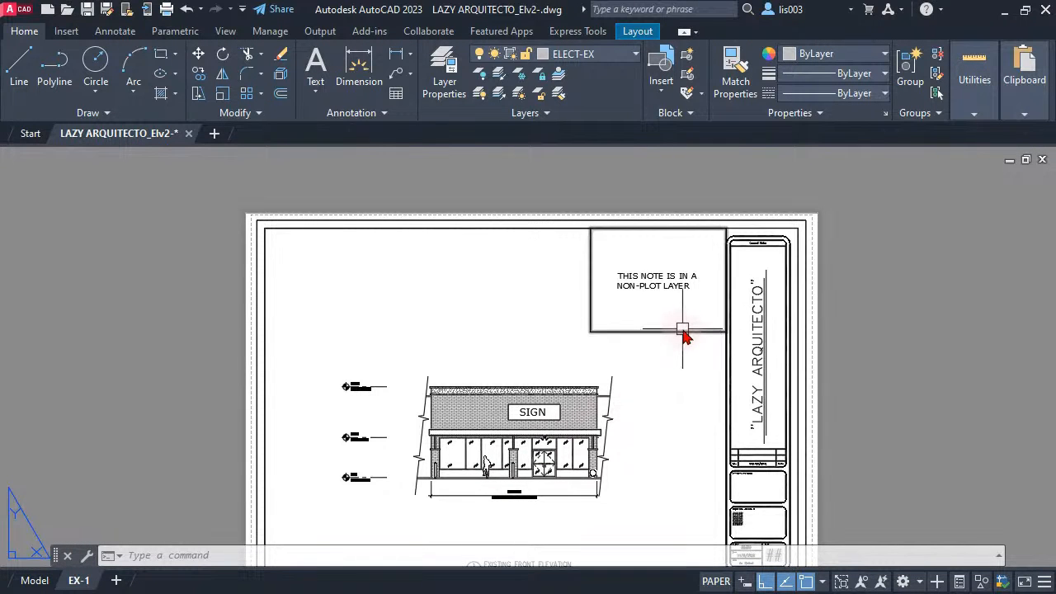
scroll(678, 307, up, 4)
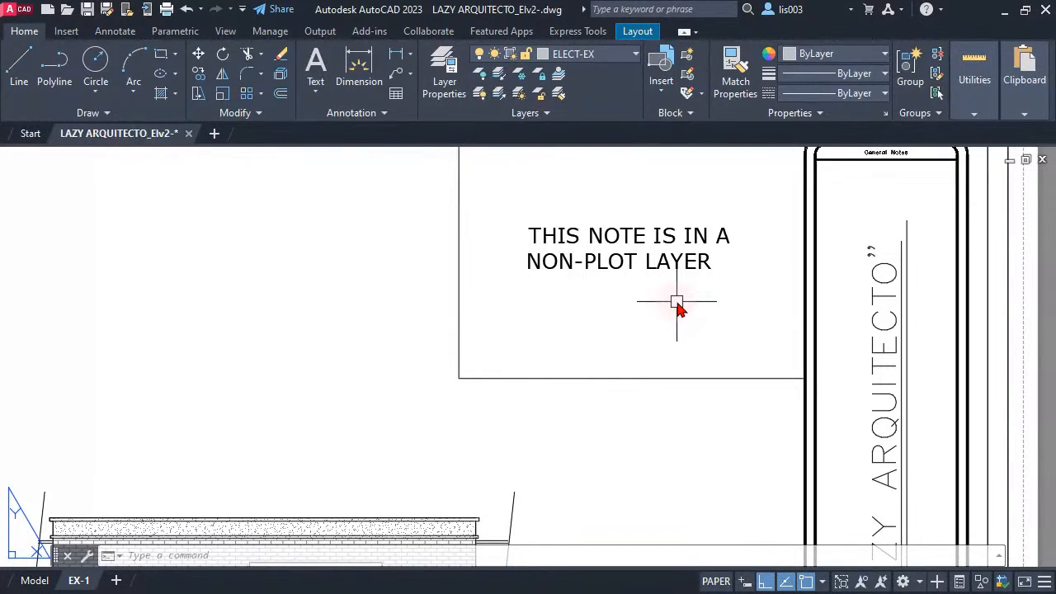
middle_drag(676, 305, 625, 370)
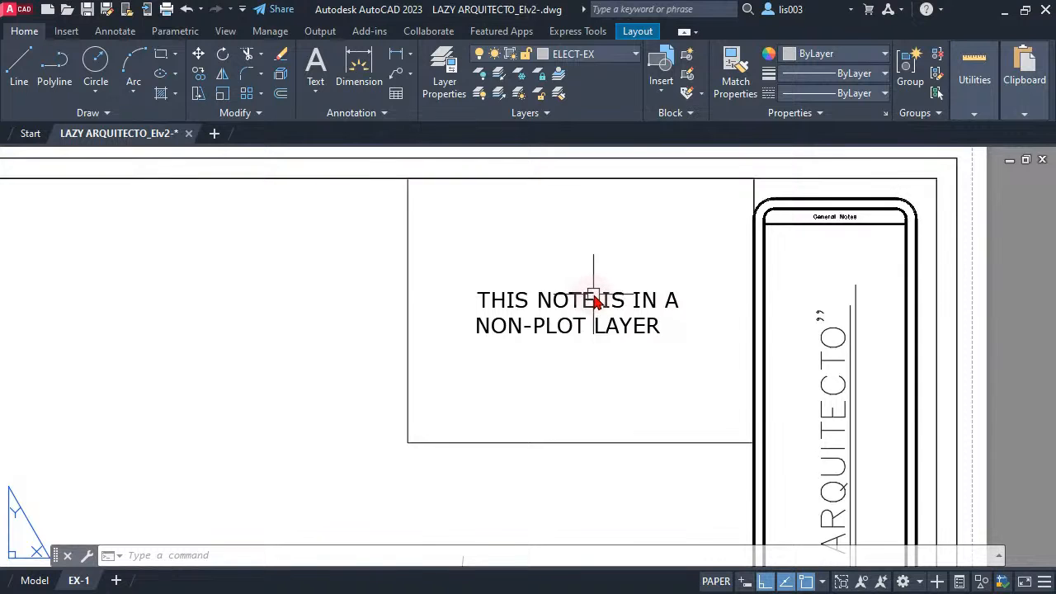
scroll(600, 317, down, 2)
scroll(601, 328, up, 2)
click(652, 433)
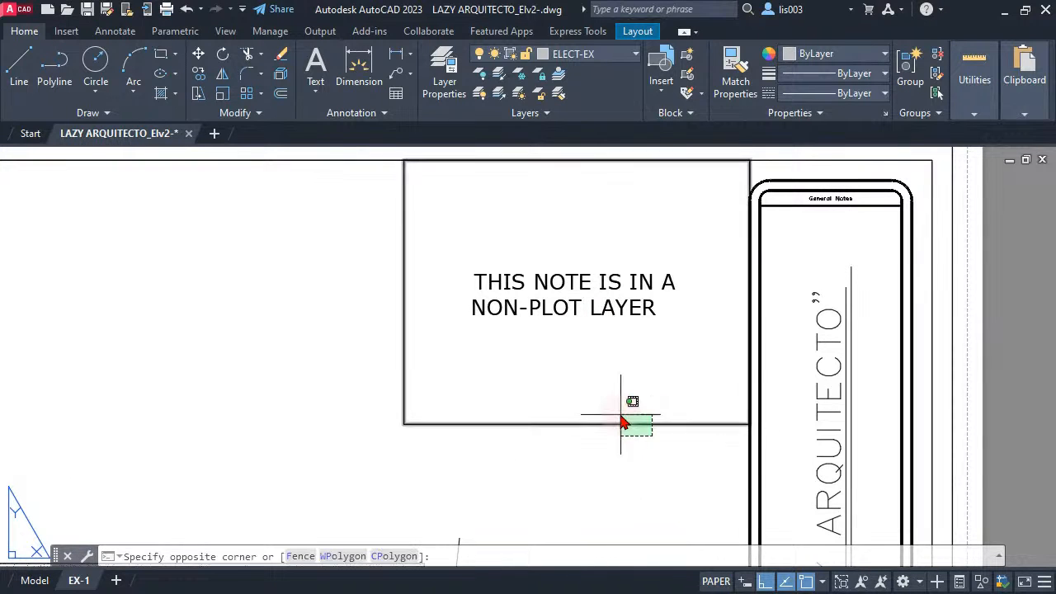
click(612, 408)
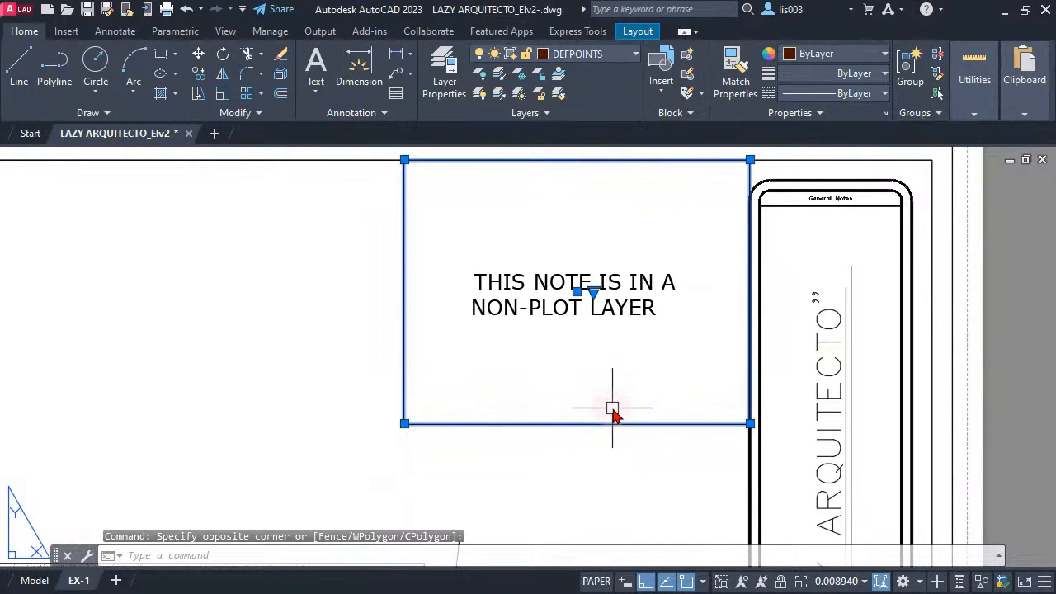
key(Escape)
click(615, 381)
click(559, 286)
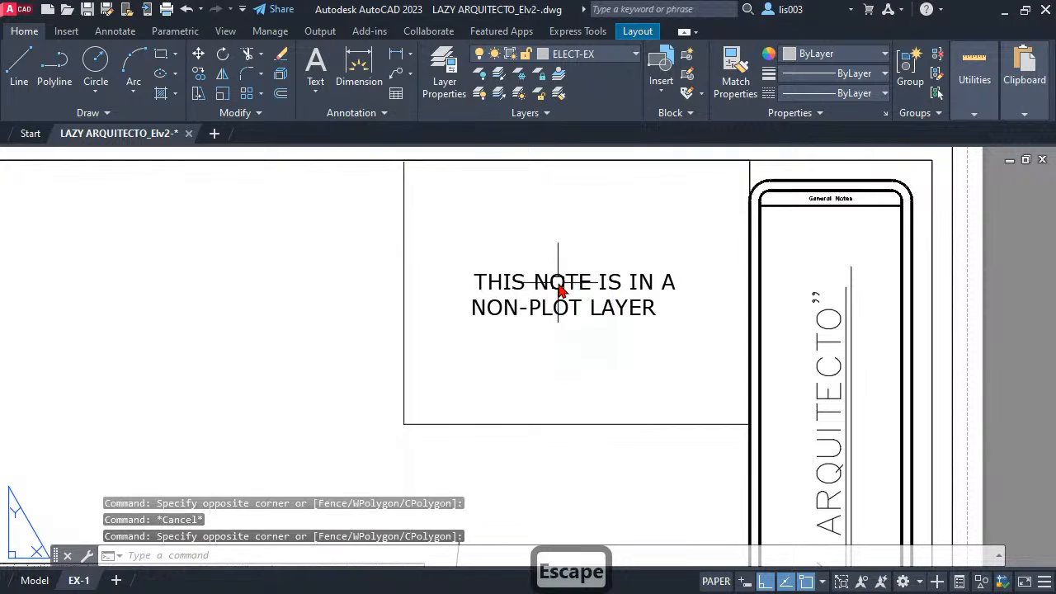
Locate the non-plot layer note in model space
click(34, 580)
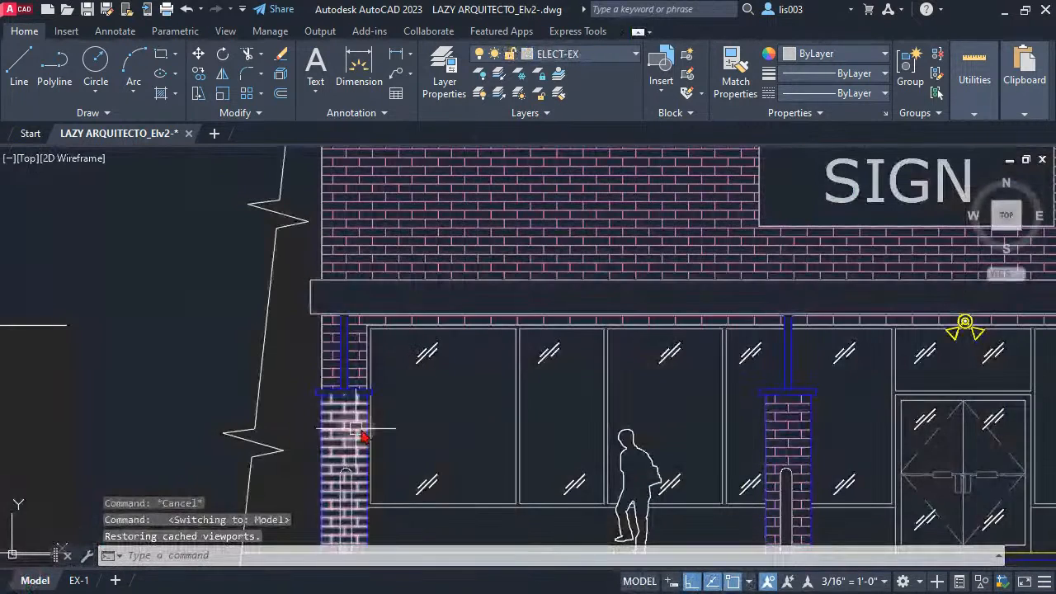
scroll(543, 420, down, 4)
scroll(697, 241, up, 6)
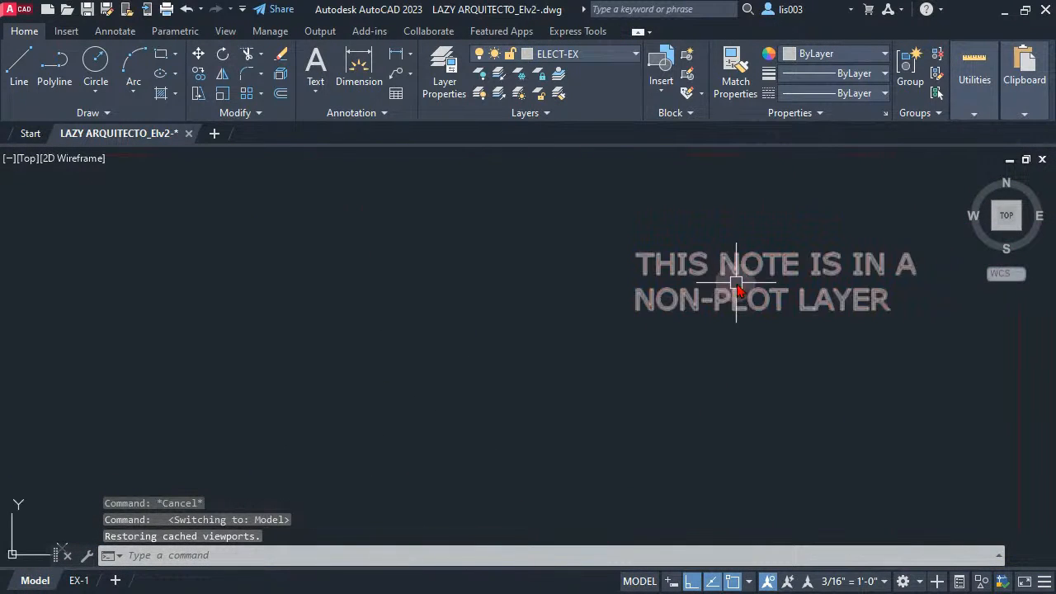
Open the plot preview of the EX-1 layout and inspect the elevation and the non-plot note's area
click(78, 580)
scroll(619, 302, down, 8)
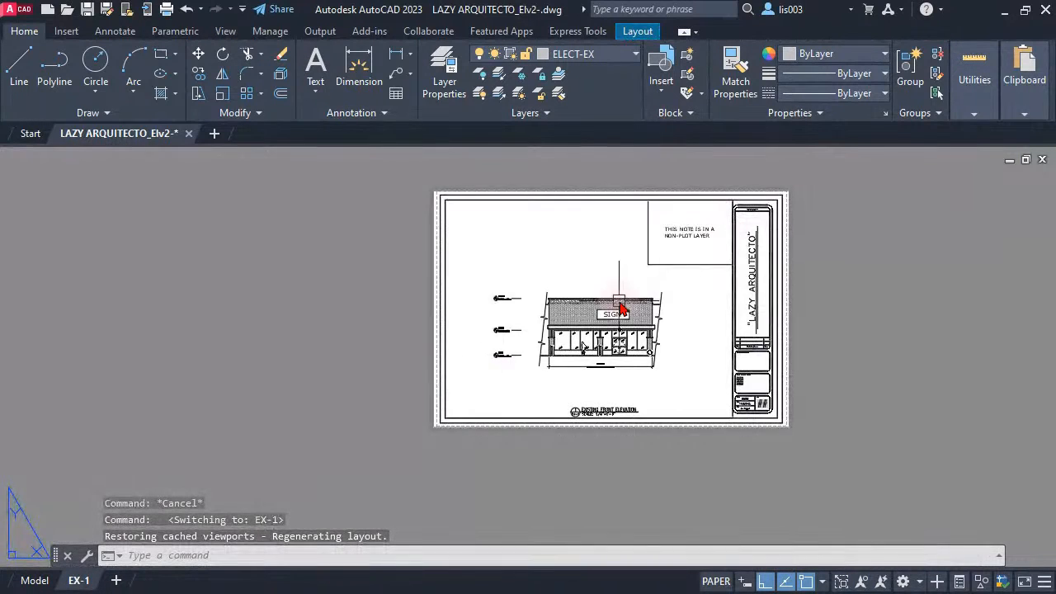
scroll(622, 307, up, 5)
text(pre)
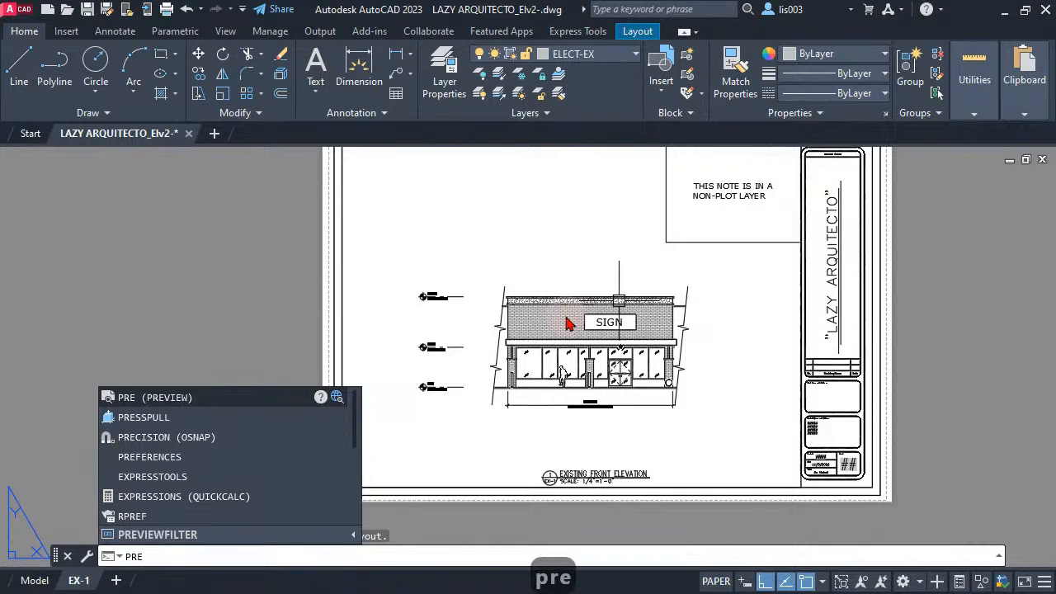
key(Return)
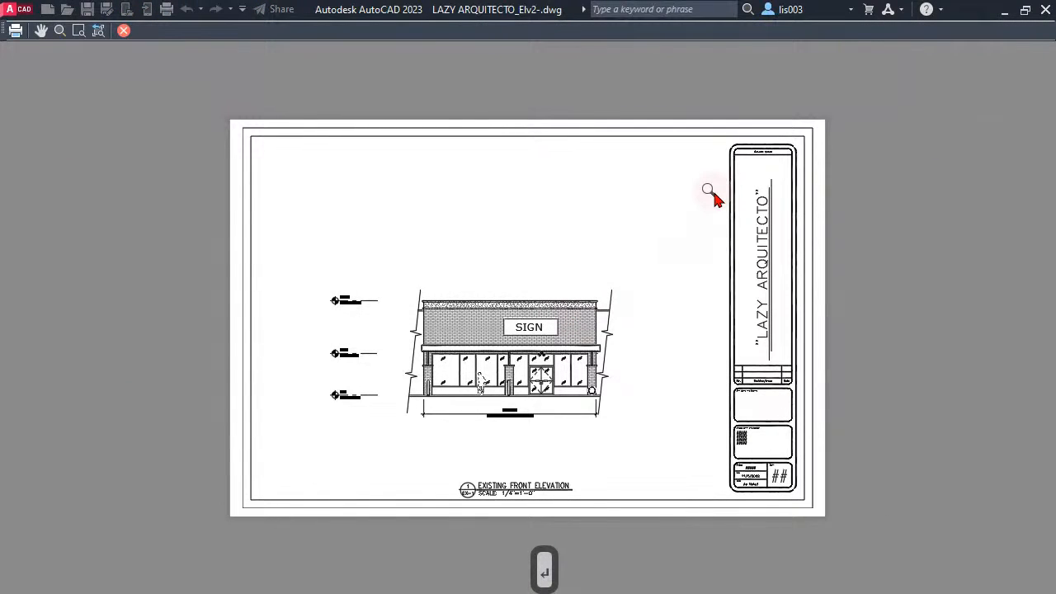
scroll(714, 197, up, 2)
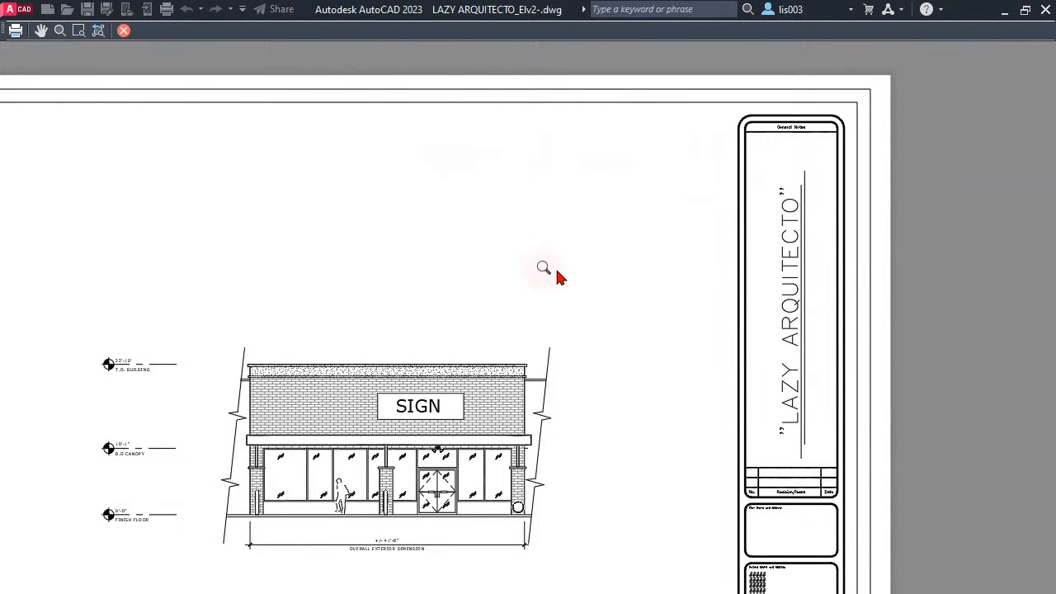
Inspect the sheet area beside the title block in the plot preview, and close the preview
scroll(731, 132, up, 2)
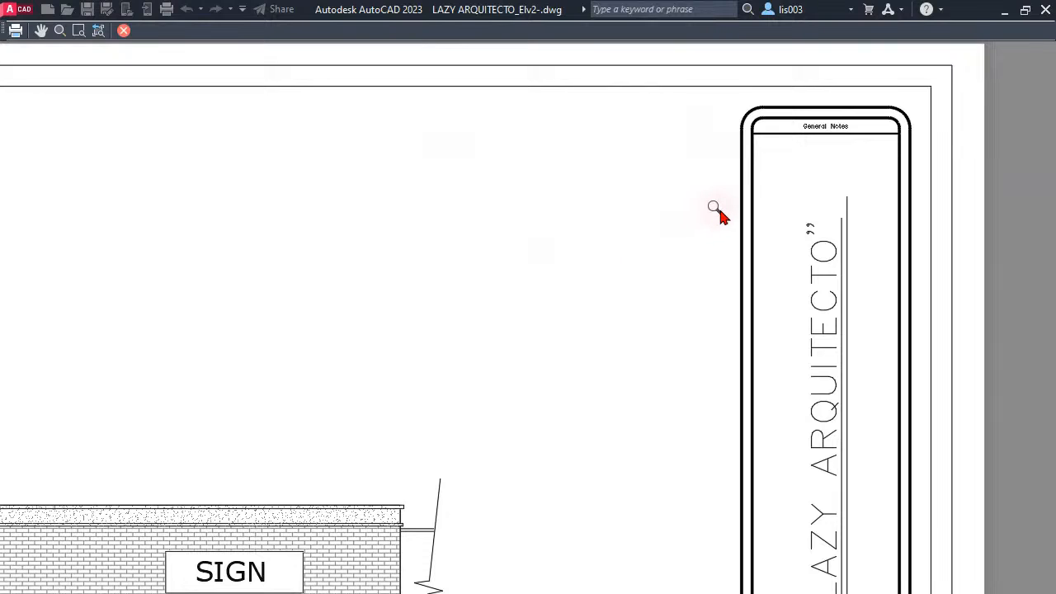
scroll(715, 208, down, 2)
scroll(716, 211, down, 2)
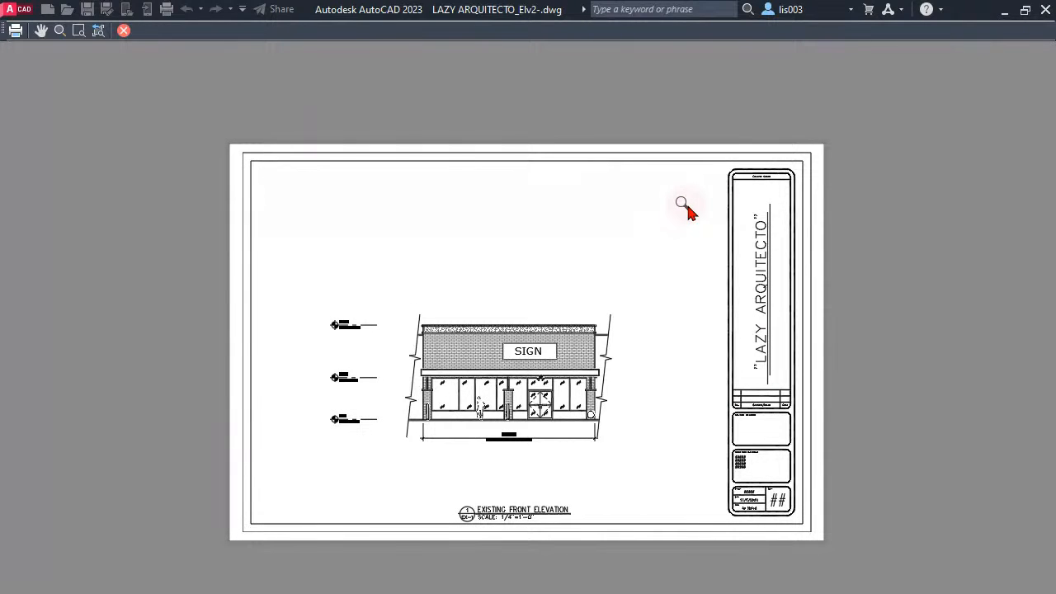
key(Escape)
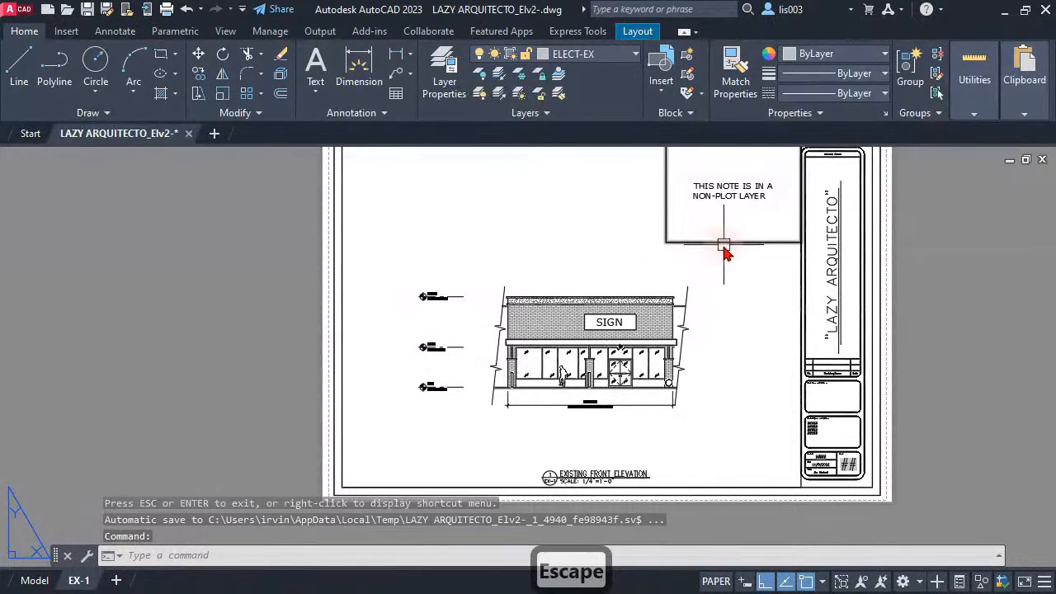
Check the layer of the viewport frame around the non-plot note on the EX-1 sheet
scroll(685, 293, down, 1)
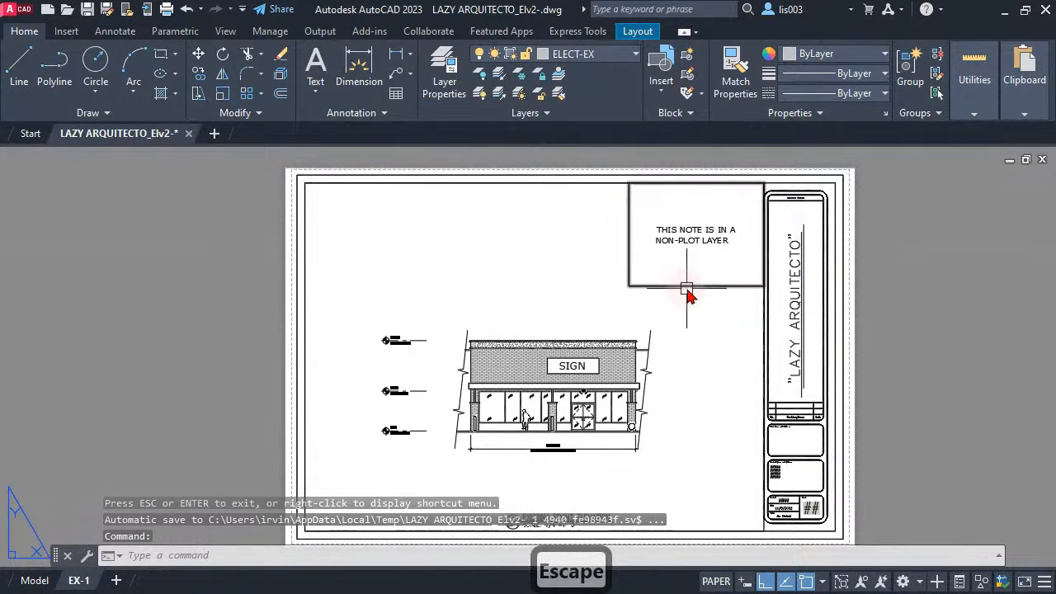
scroll(717, 211, up, 2)
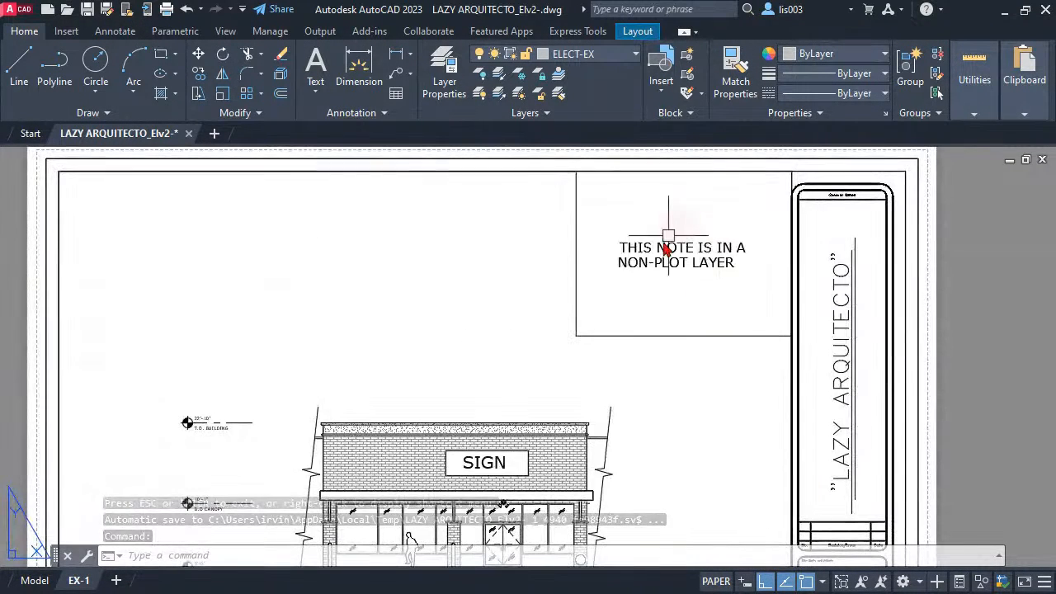
scroll(679, 264, up, 2)
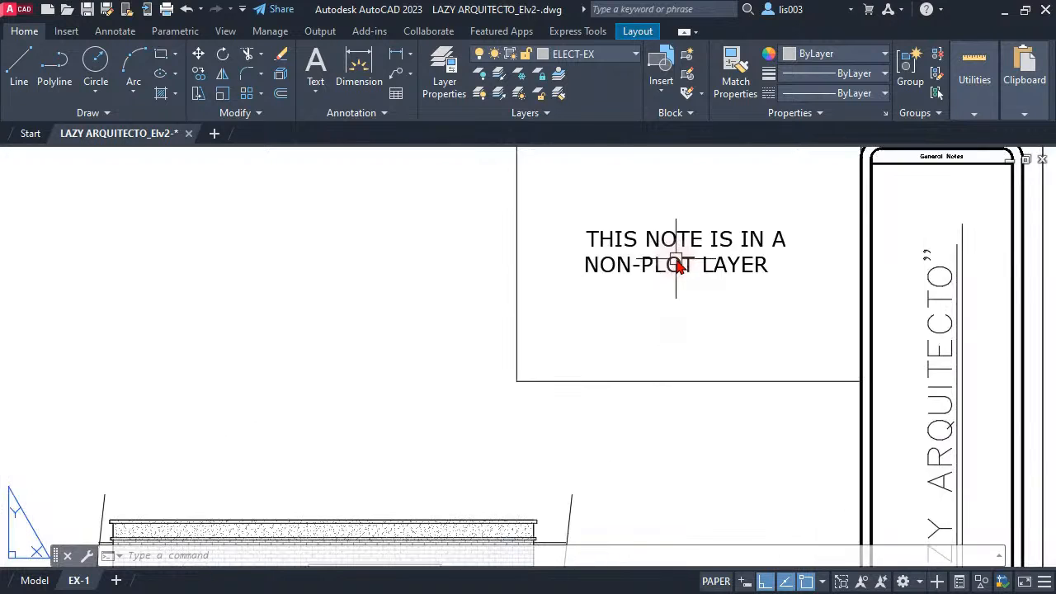
middle_drag(679, 267, 630, 314)
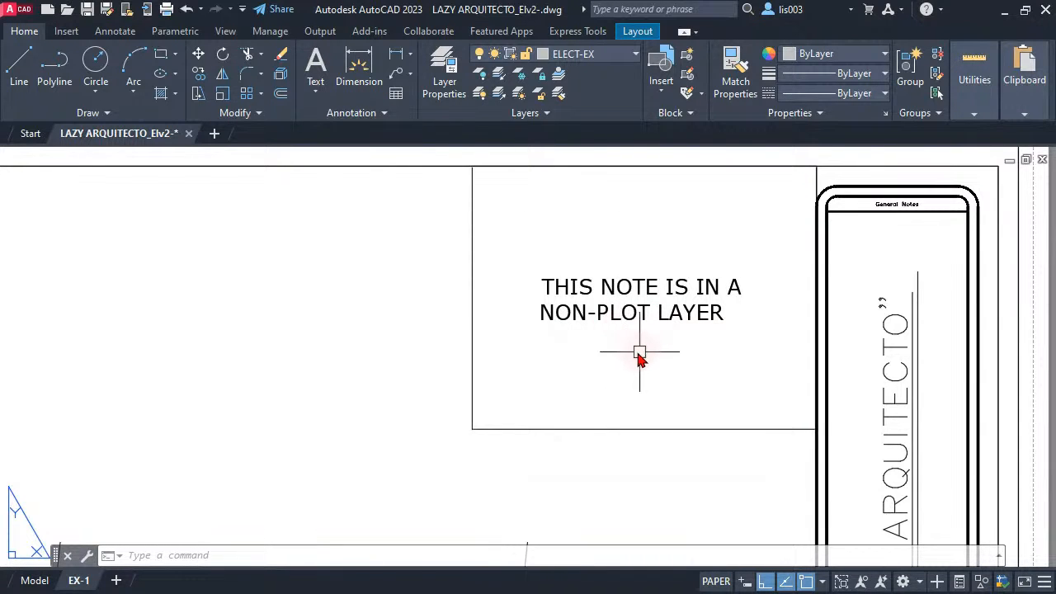
click(476, 212)
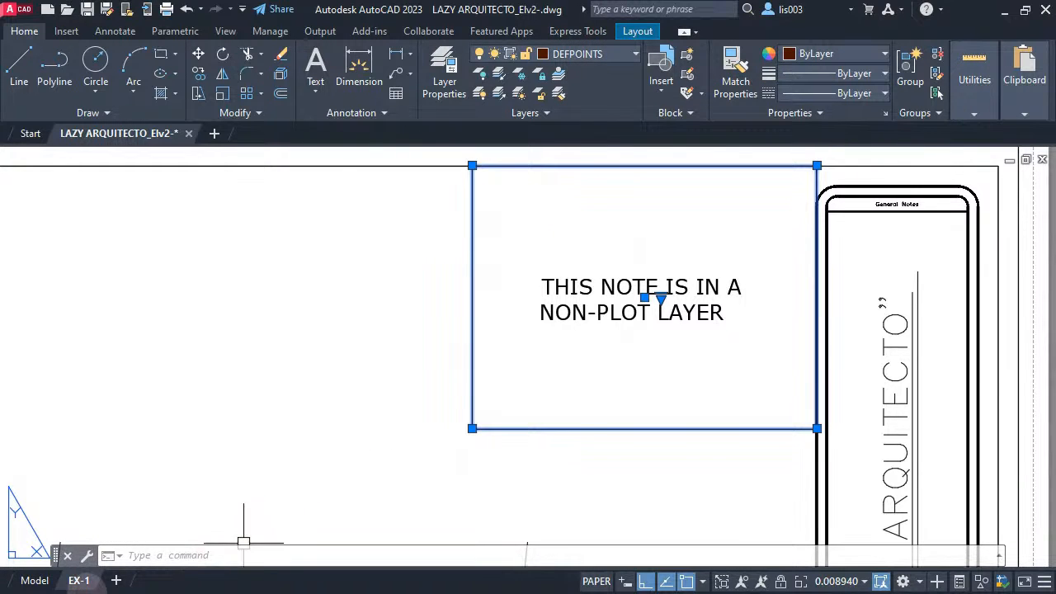
Check the layer of the non-plot note text in model space
click(43, 581)
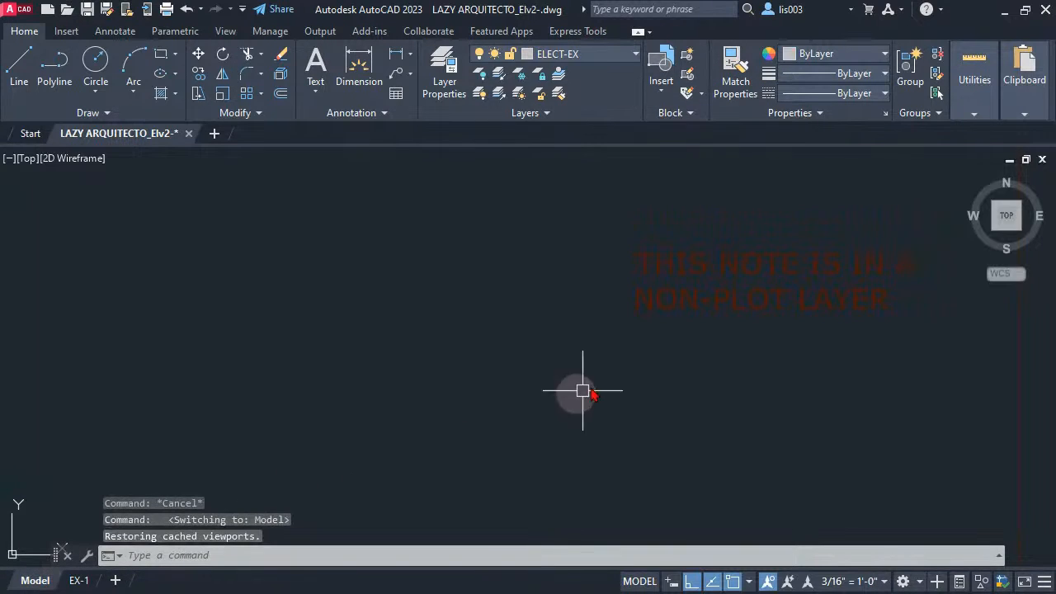
click(683, 305)
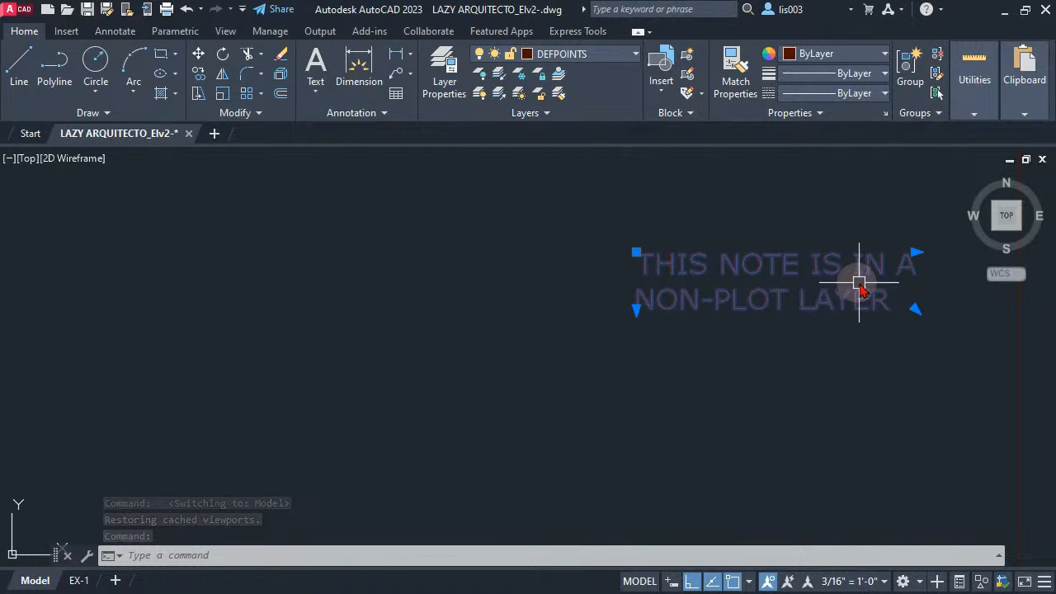
middle_drag(734, 322, 608, 344)
key(Escape)
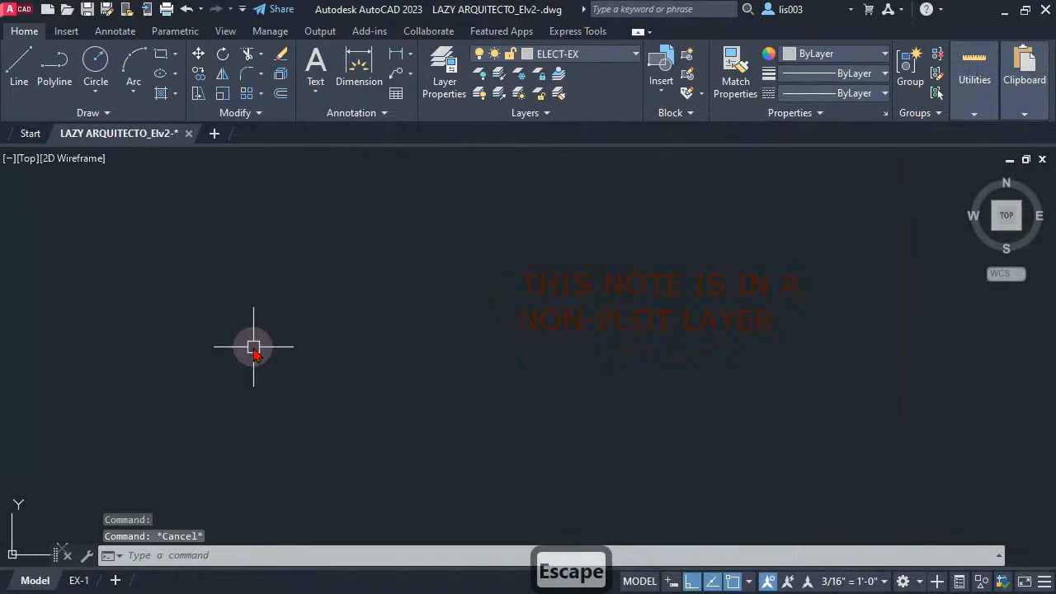
Open the Layer Properties Manager, collapse its filter tree, and widen the palette and Plot column to show the layers' plot settings
text(LA)
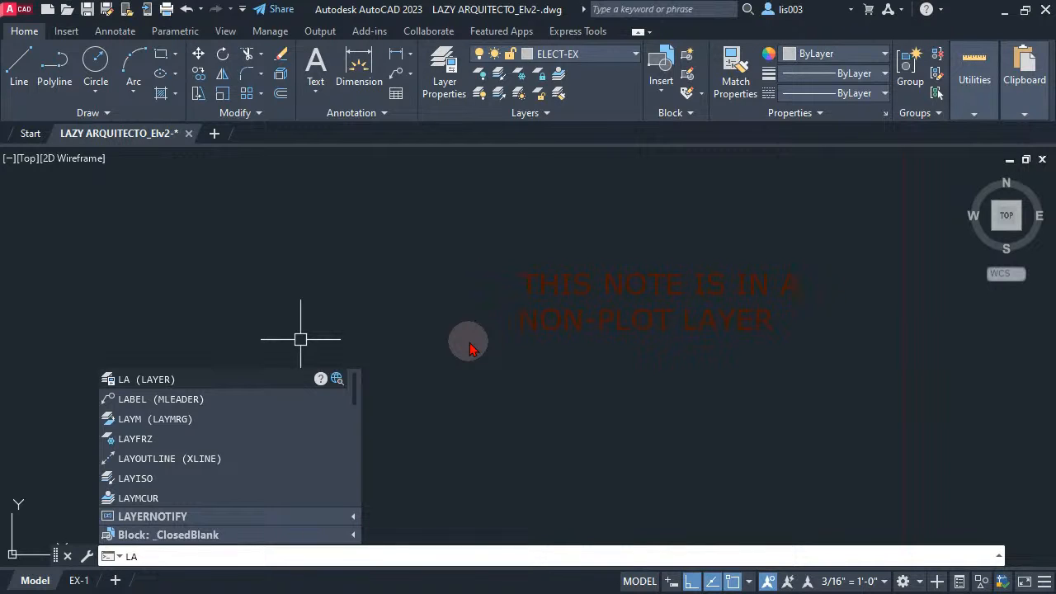
key(Return)
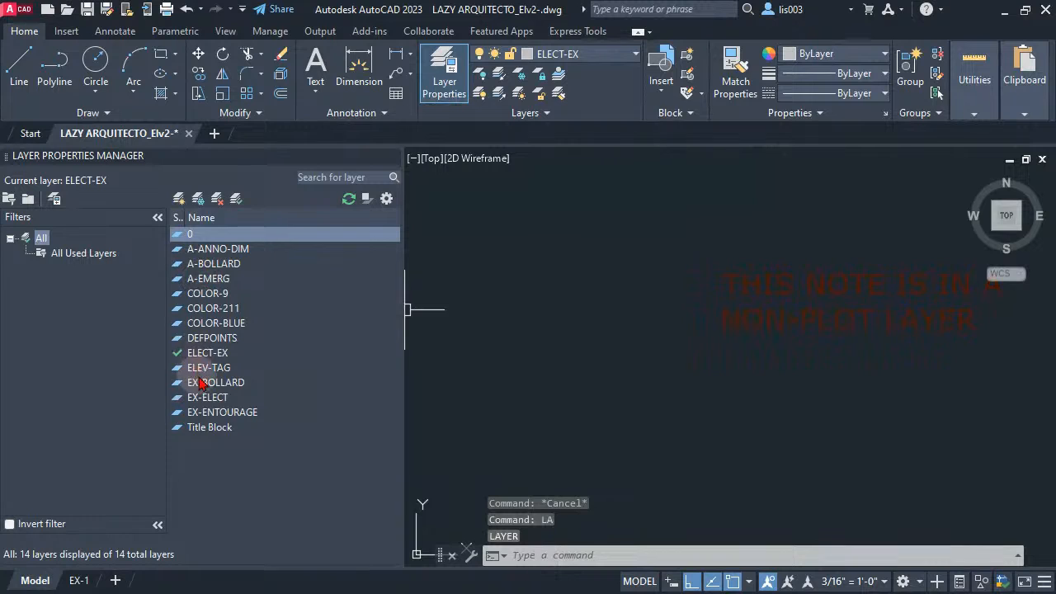
click(227, 340)
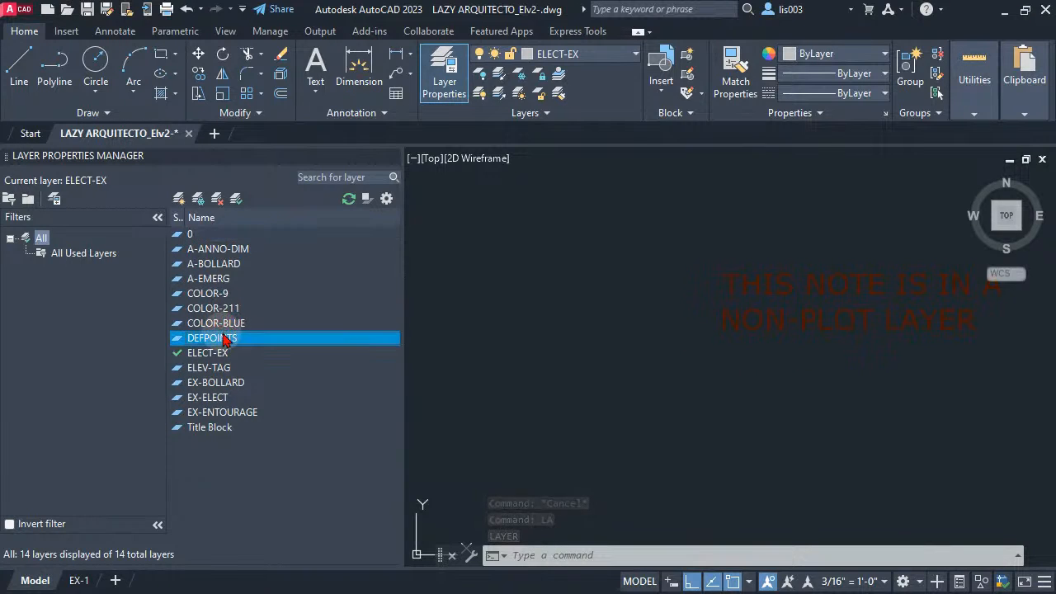
click(158, 217)
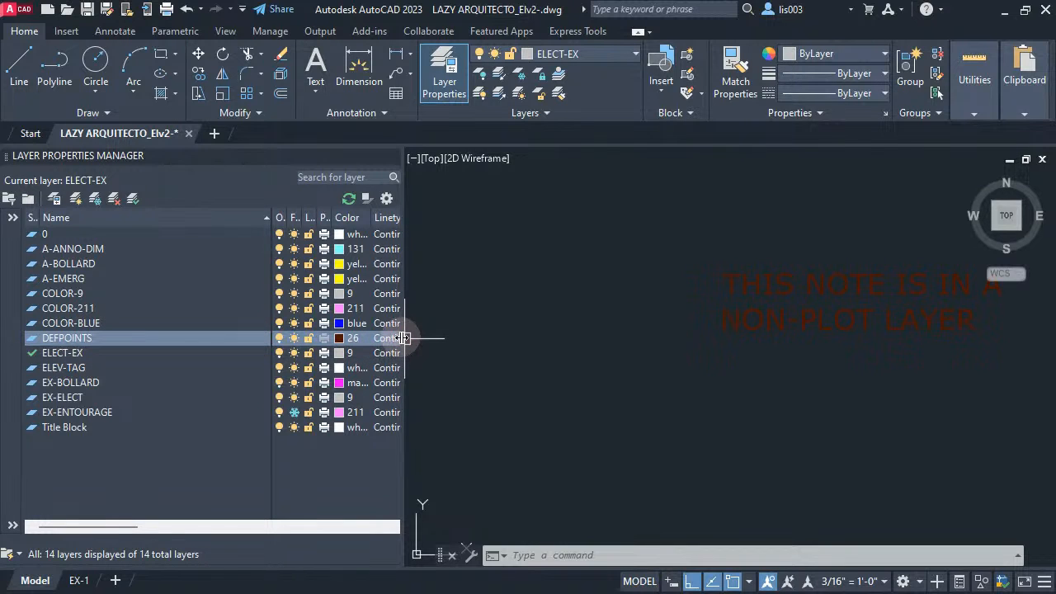
drag(403, 339, 433, 339)
drag(606, 353, 606, 352)
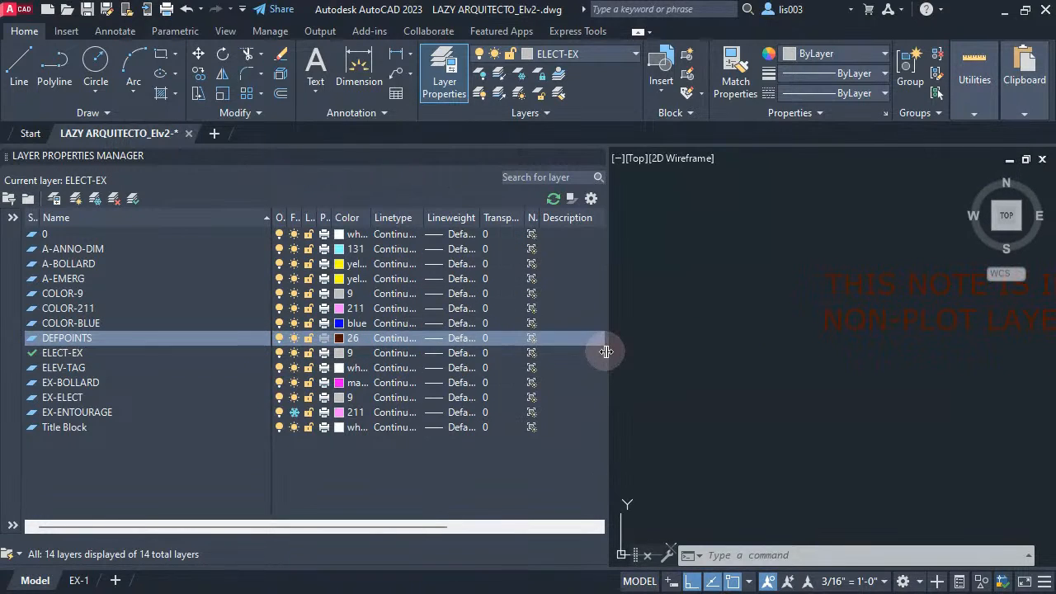
click(232, 325)
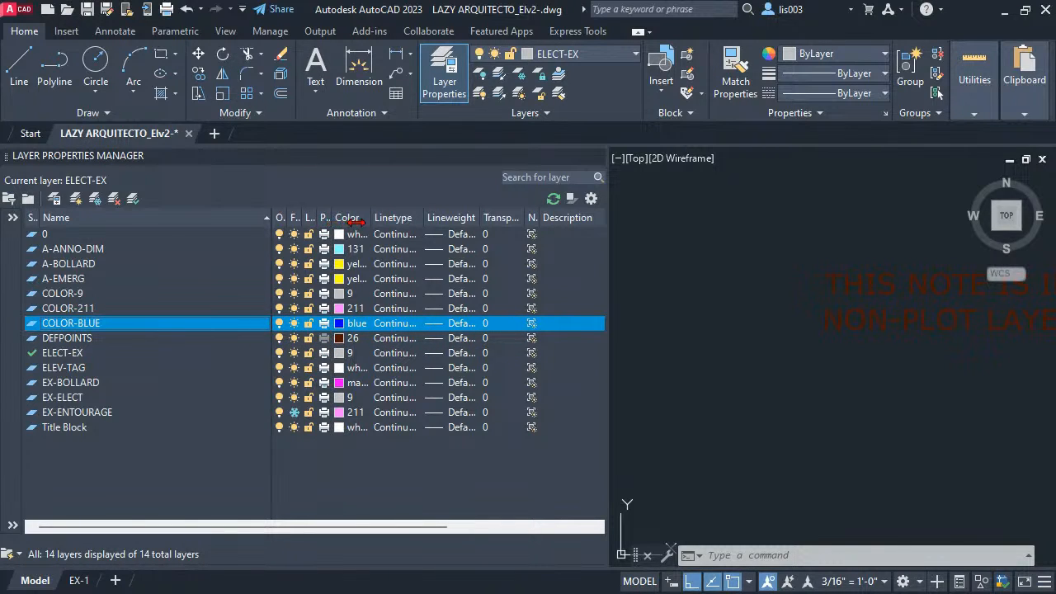
double_click(330, 219)
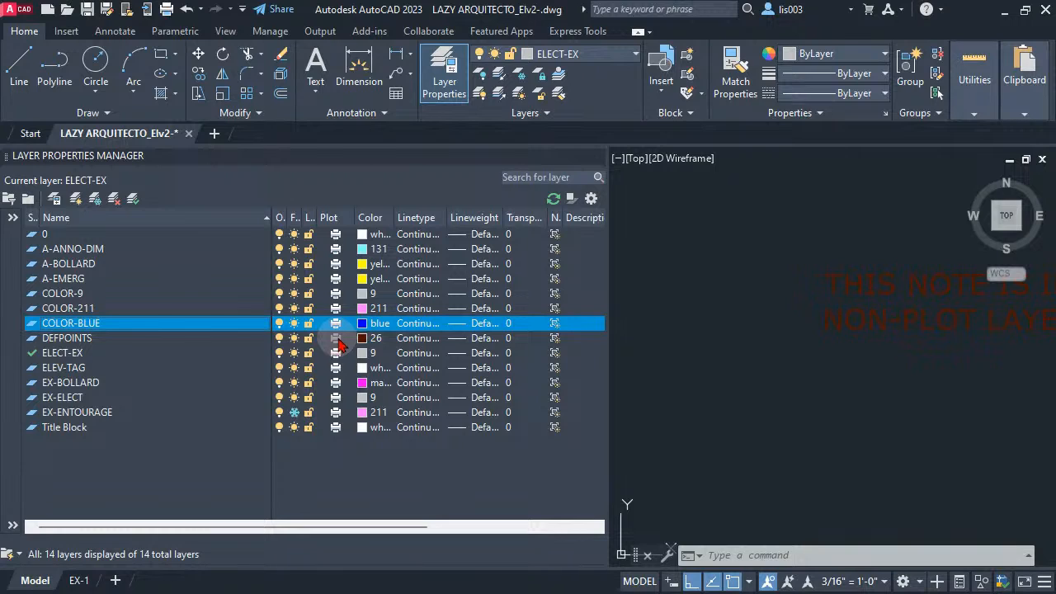
Try to toggle the plot setting of the DEFPOINTS layer
click(217, 310)
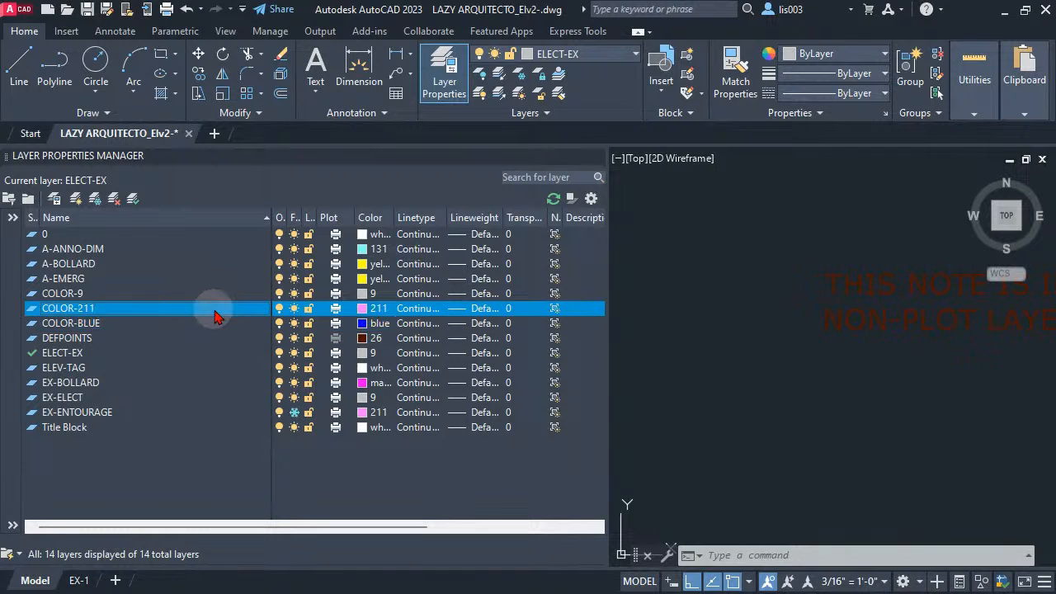
click(216, 338)
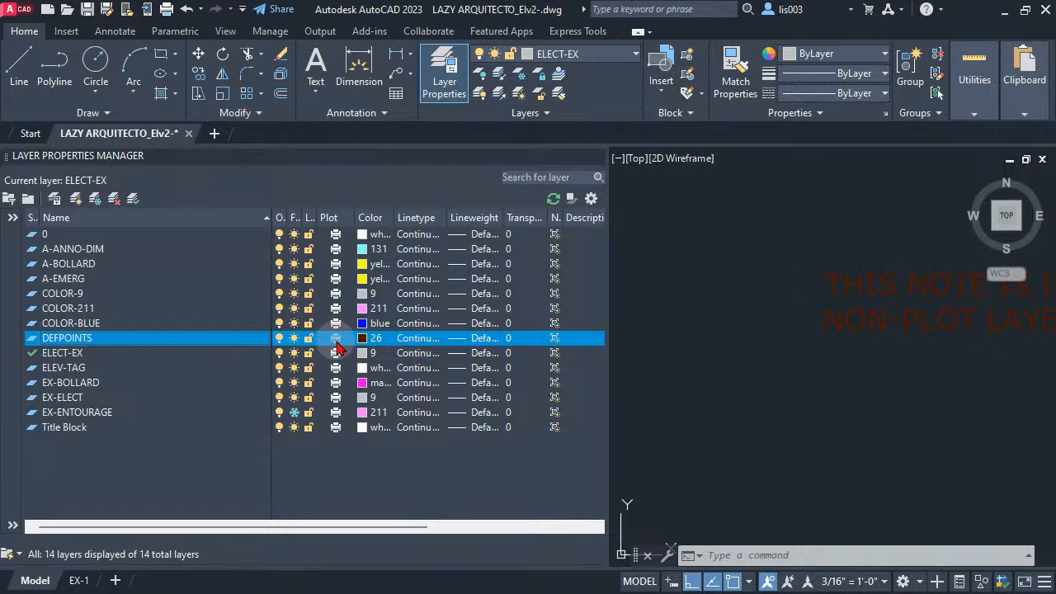
click(336, 340)
click(335, 339)
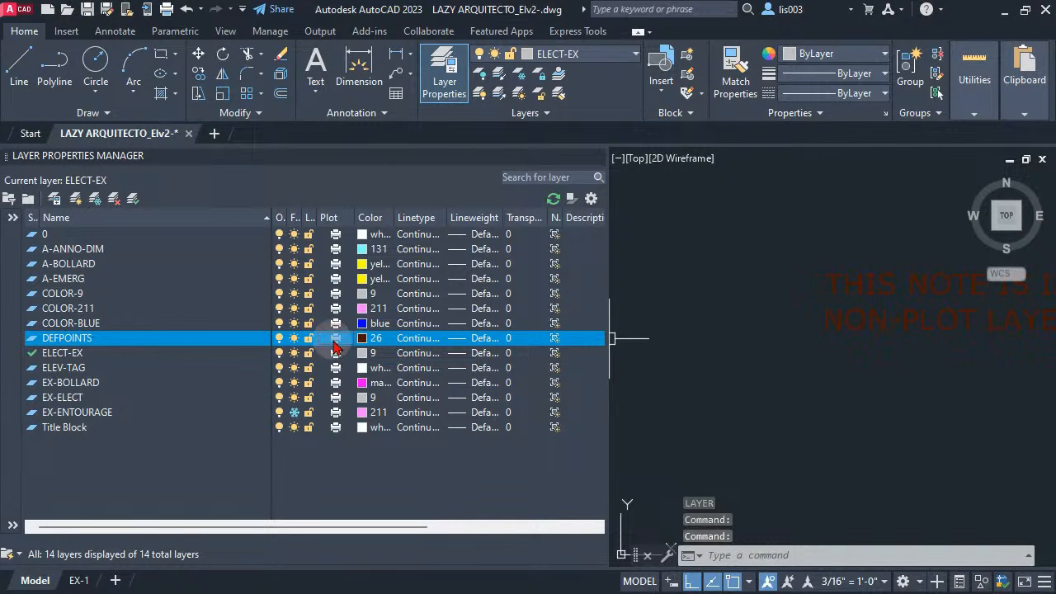
click(335, 340)
click(207, 324)
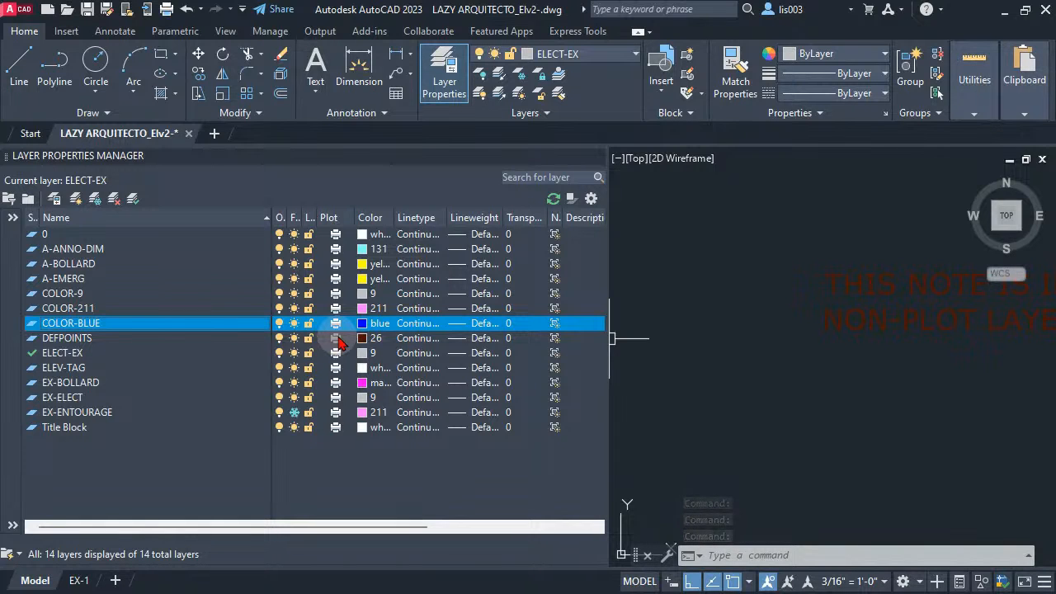
Close the Layer Properties Manager and return to the EX-1 layout
middle_drag(779, 382, 644, 371)
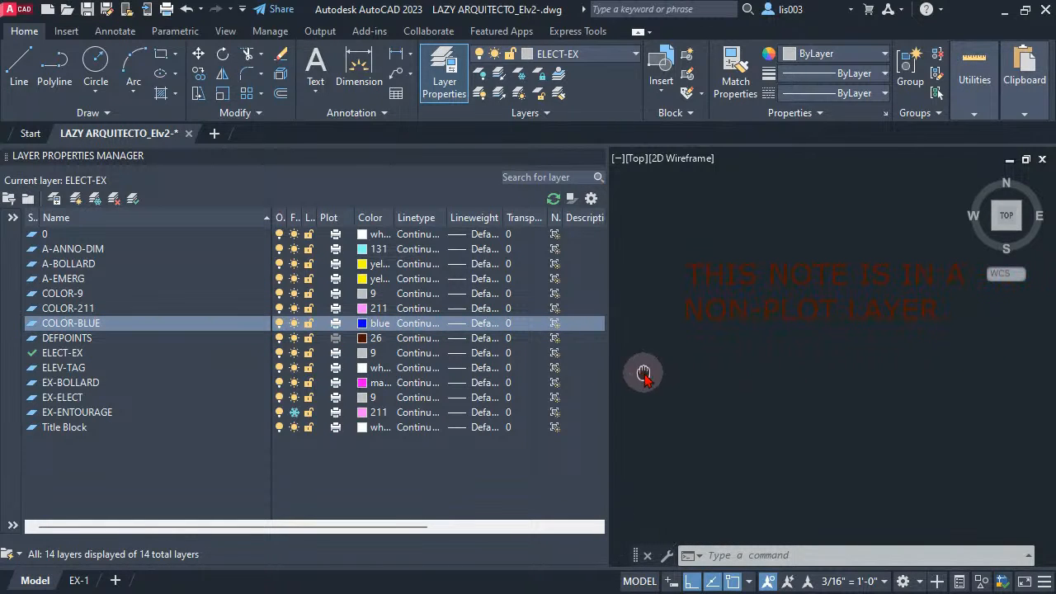
click(600, 155)
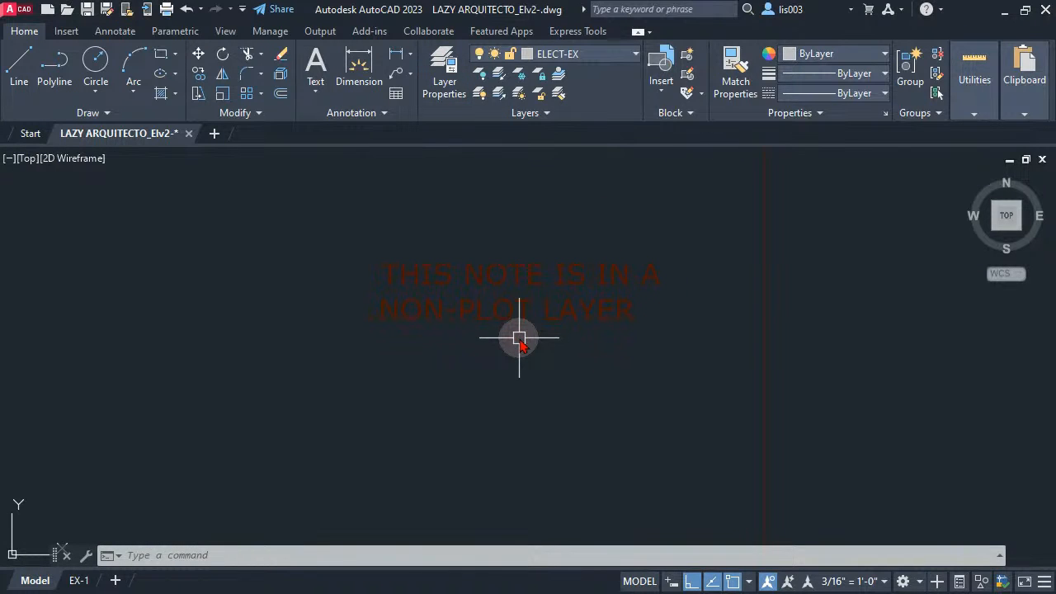
click(86, 581)
scroll(632, 321, down, 3)
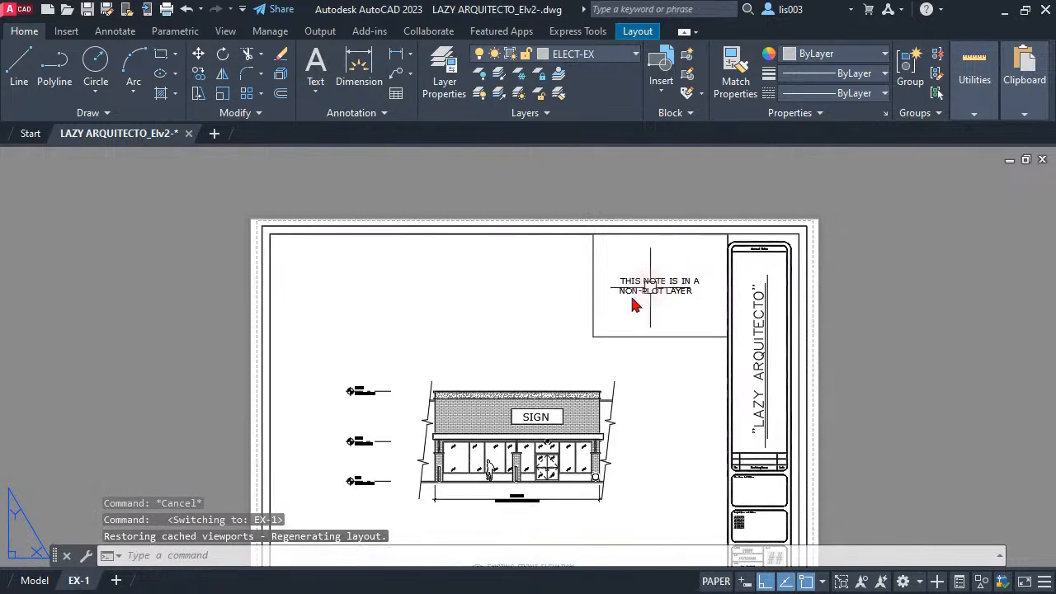
Recheck the layer assigned to the non-plot note's viewport frame, and clear the selection
scroll(627, 307, up, 2)
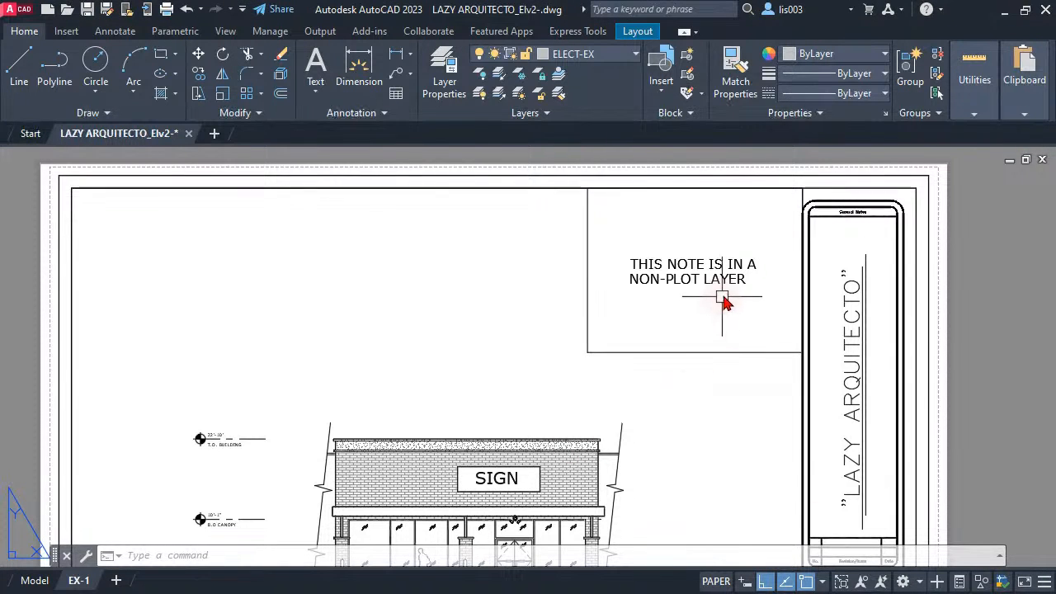
scroll(719, 283, up, 2)
scroll(665, 400, up, 1)
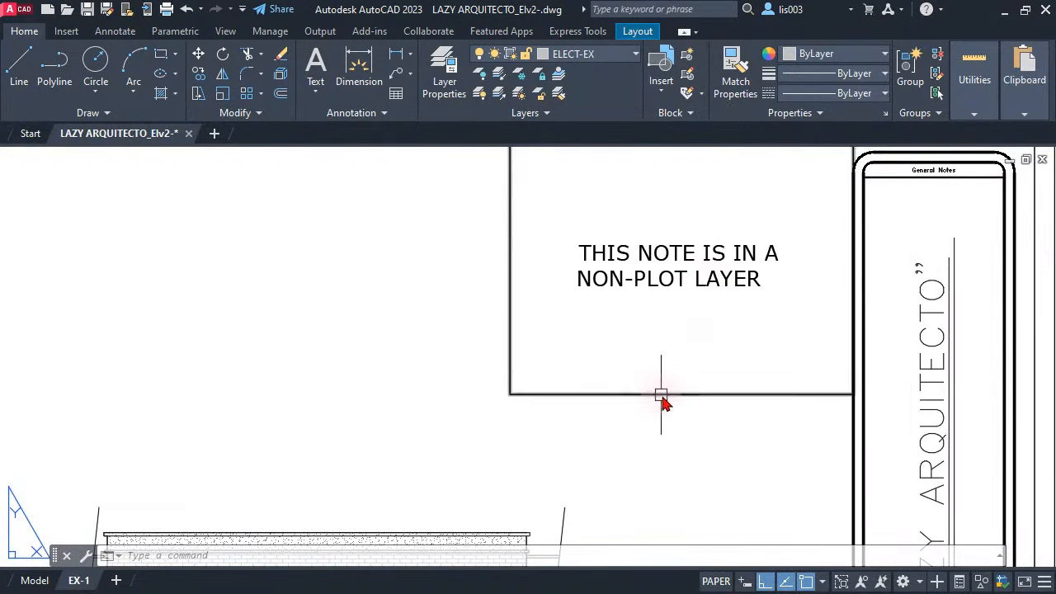
click(694, 428)
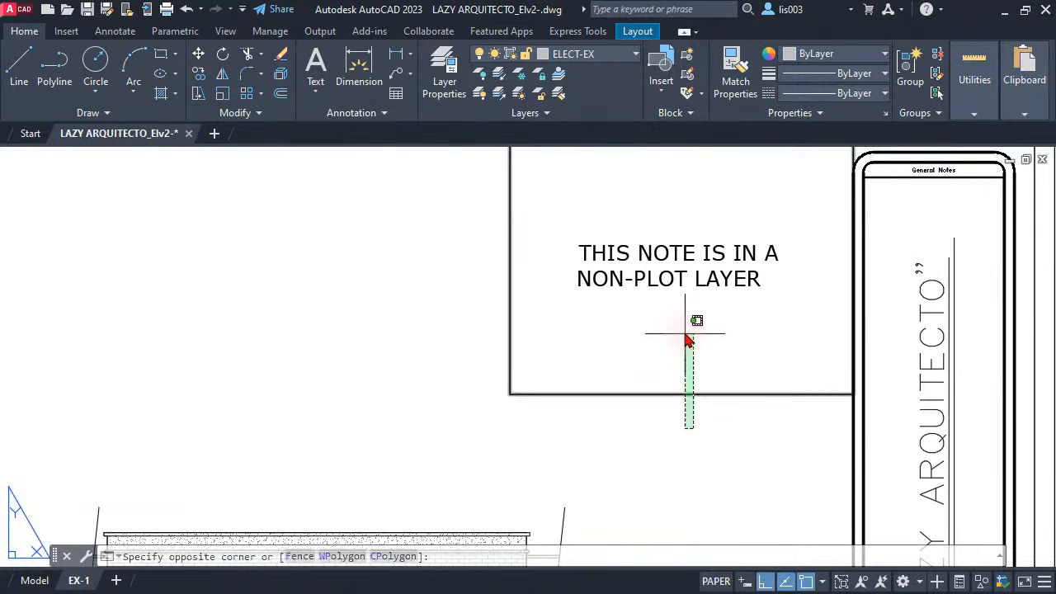
click(650, 264)
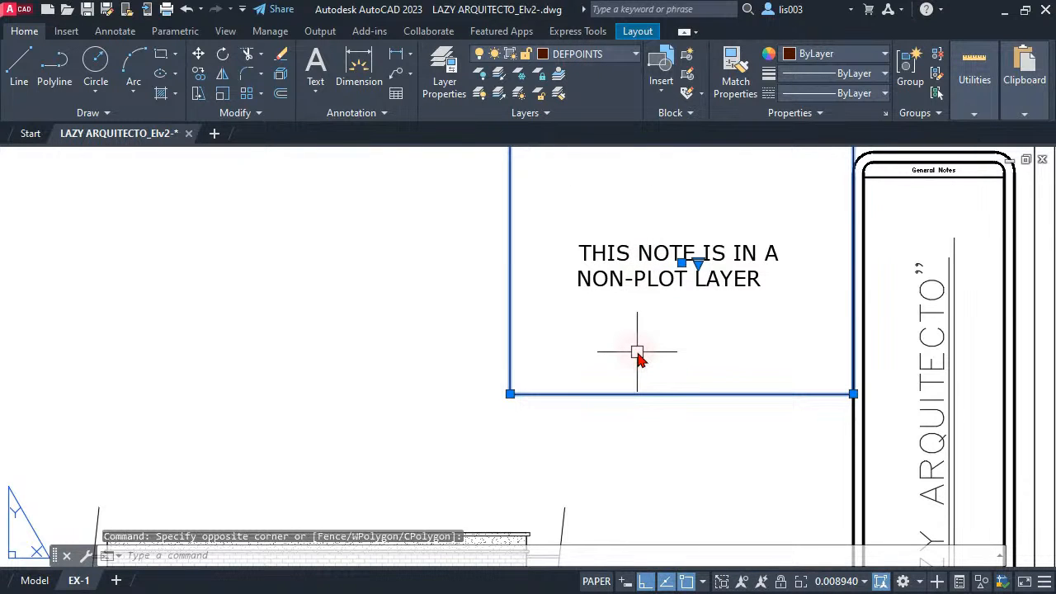
key(Escape)
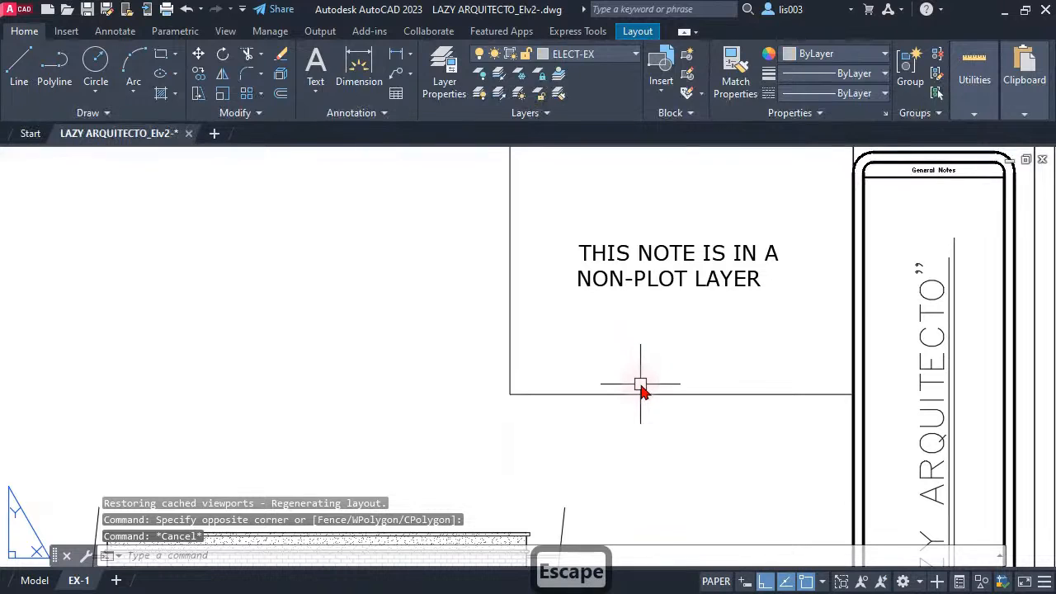
Set the DEFPOINTS layer of the non-plot note's viewport frame to true color 255,255,255, and clear the selection
click(638, 400)
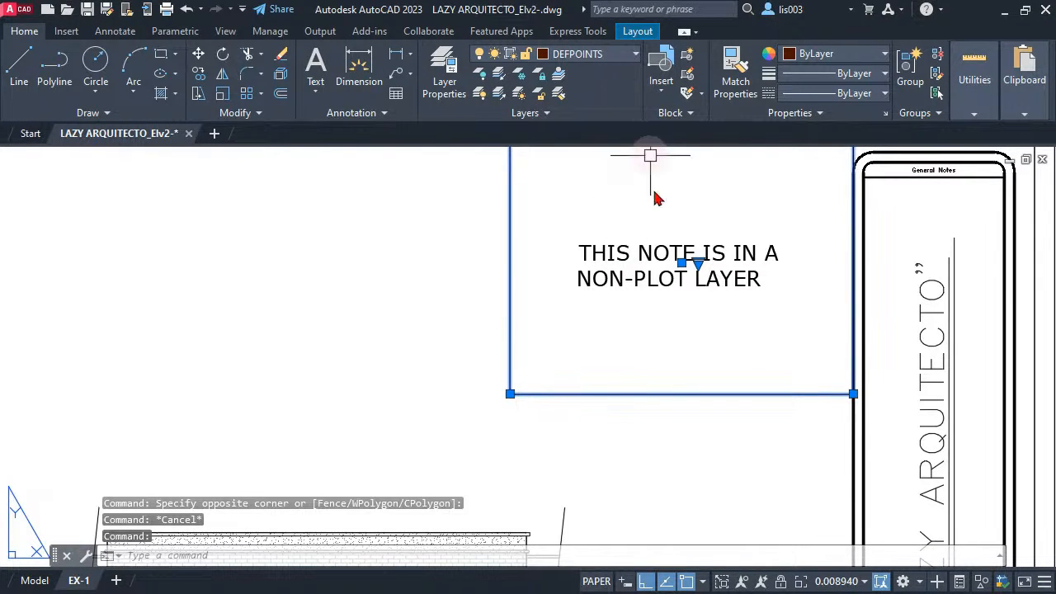
click(615, 57)
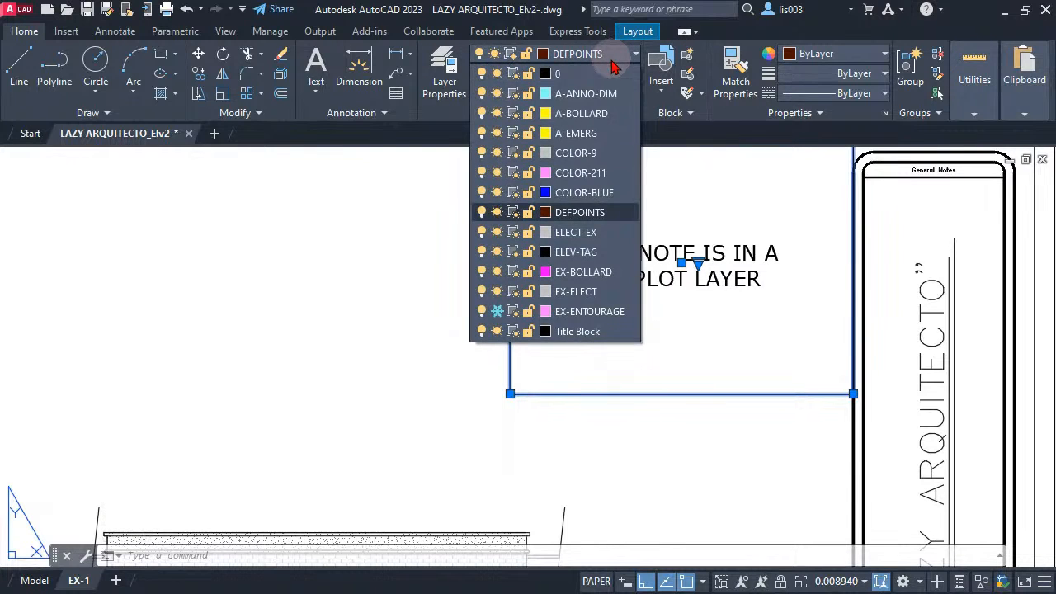
click(544, 213)
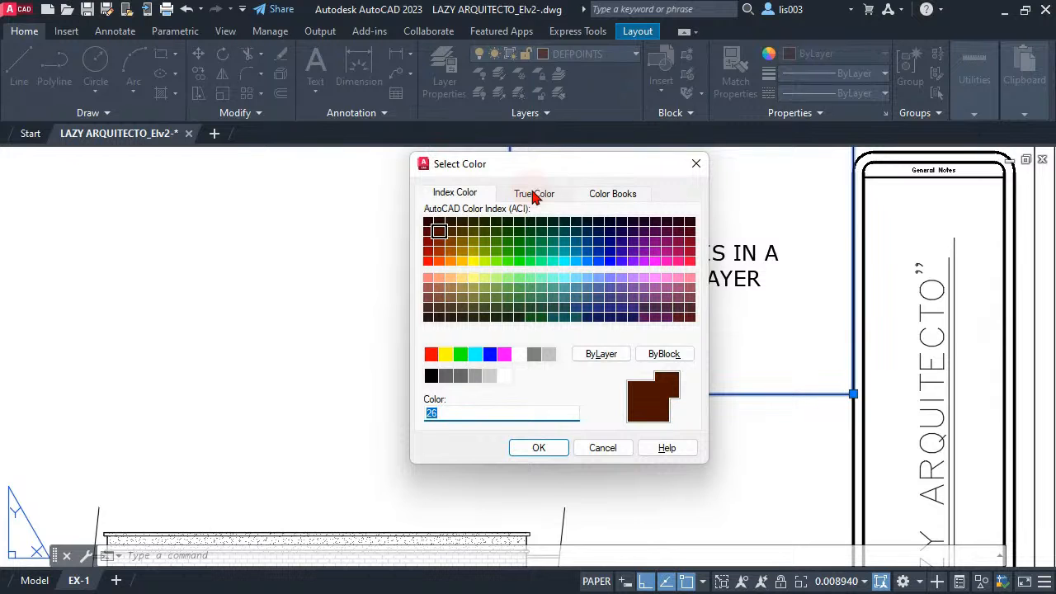
click(519, 354)
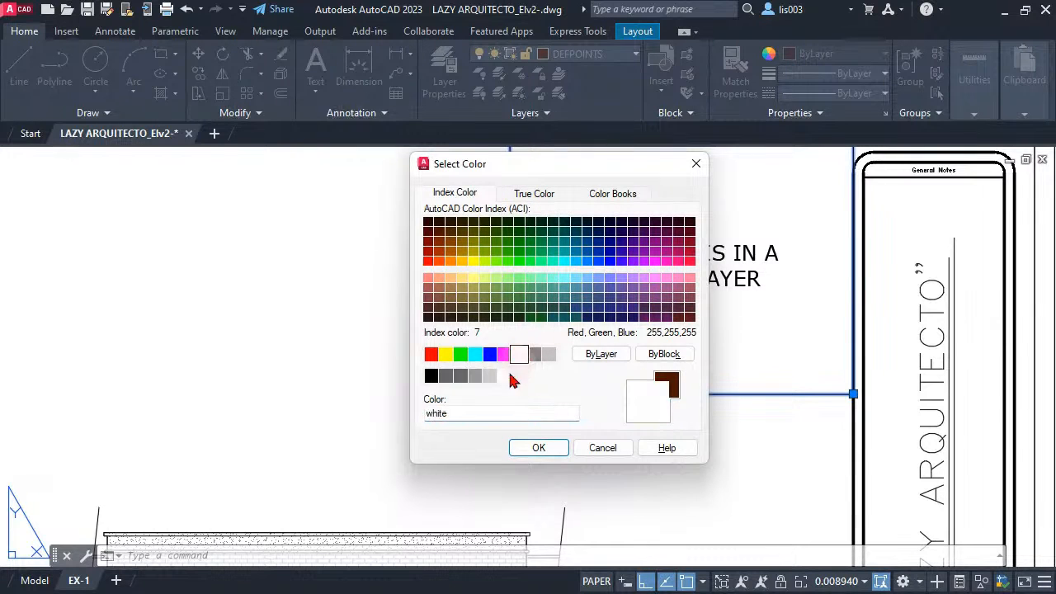
click(537, 198)
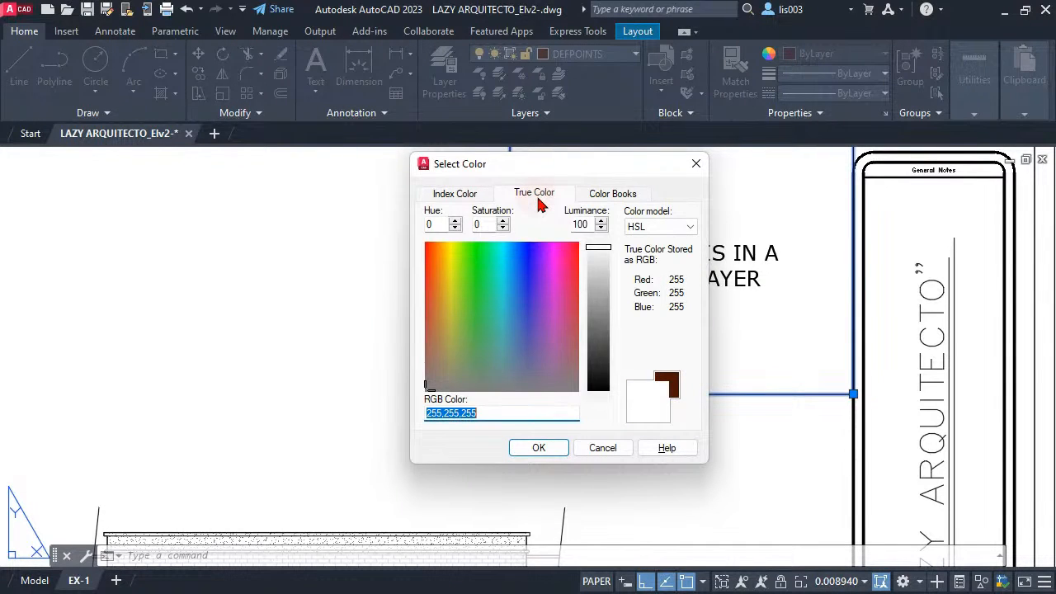
click(537, 448)
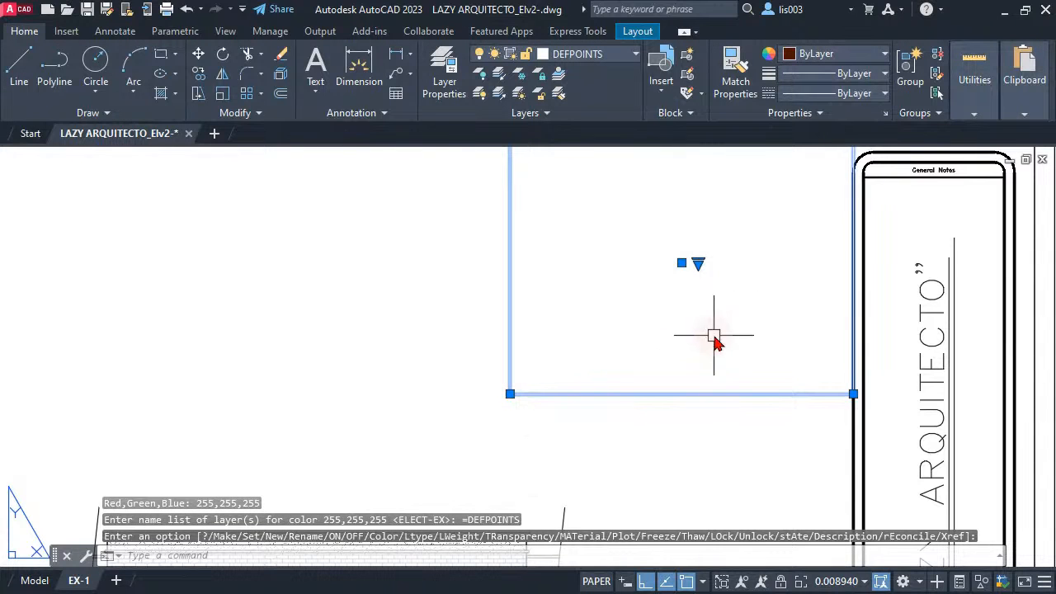
scroll(710, 425, down, 3)
key(Escape)
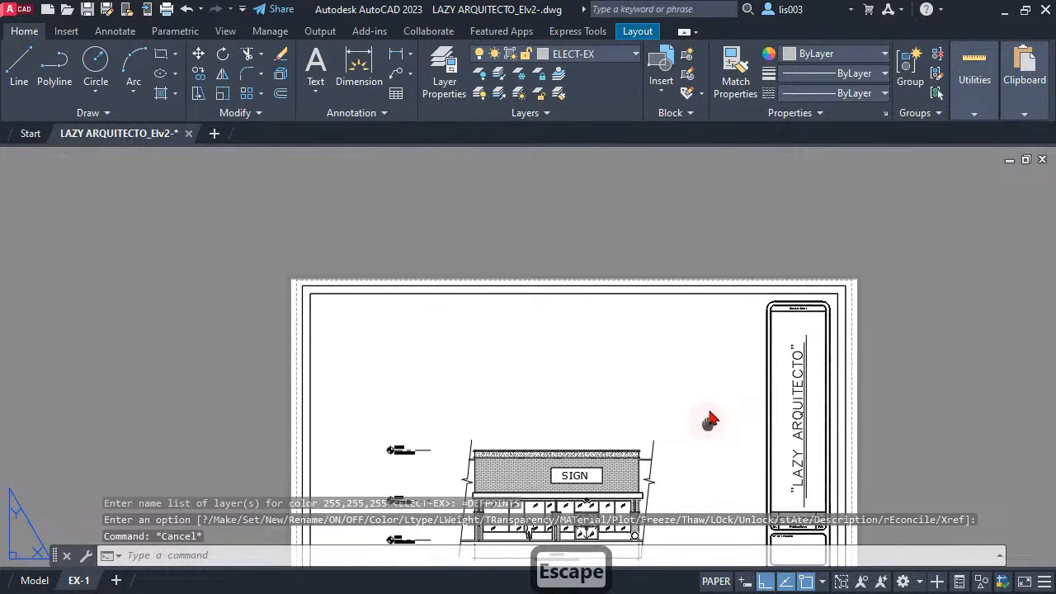
middle_drag(702, 420, 694, 327)
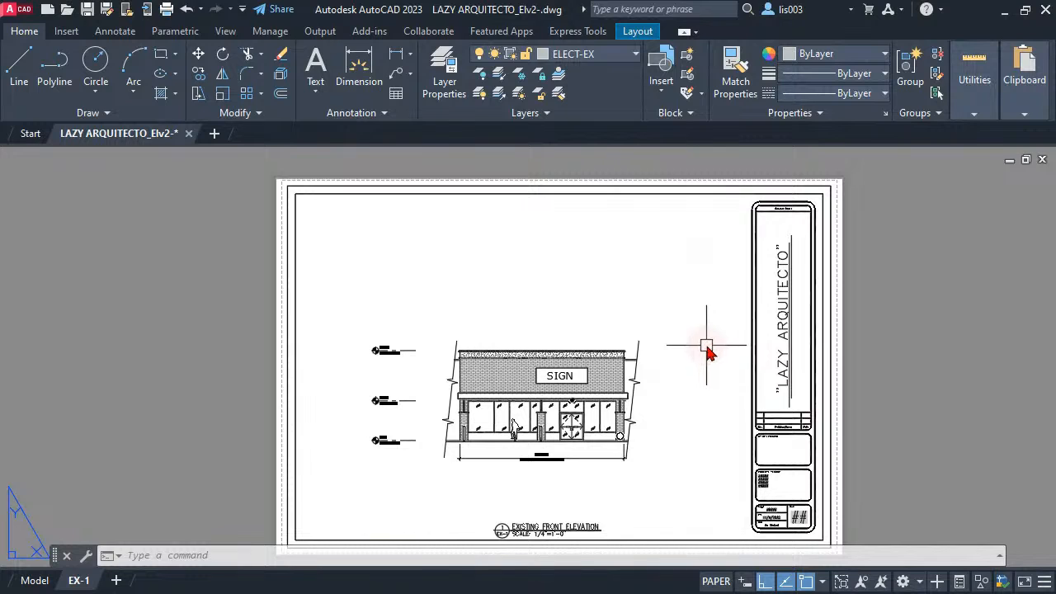
Select the hidden note's viewport frame, change its DEFPOINTS layer to light gray true color 204,204,204, and clear the selection
click(682, 305)
click(658, 290)
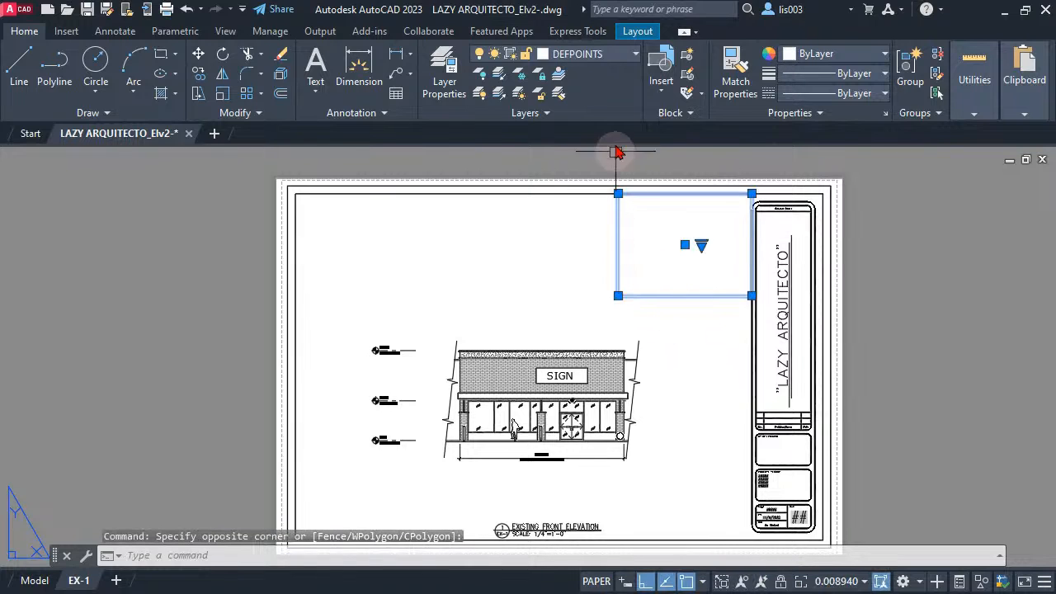
click(621, 55)
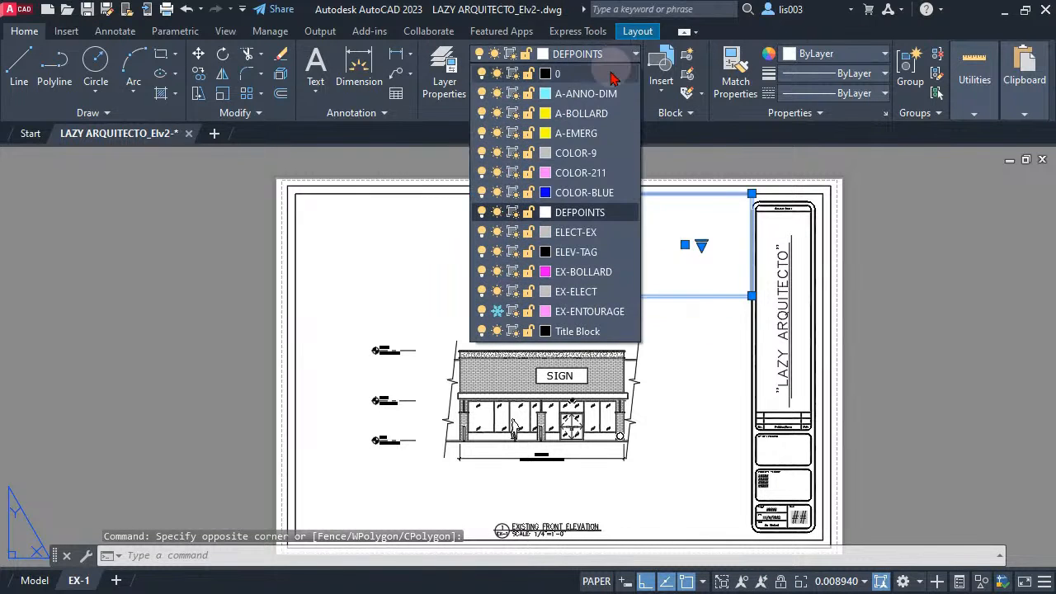
click(547, 214)
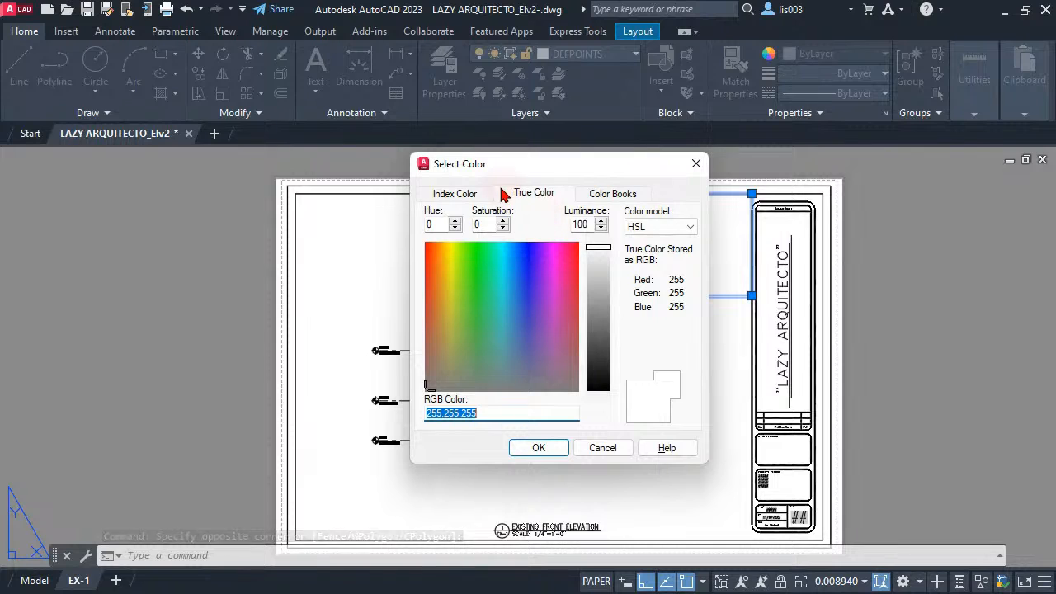
click(468, 195)
click(493, 376)
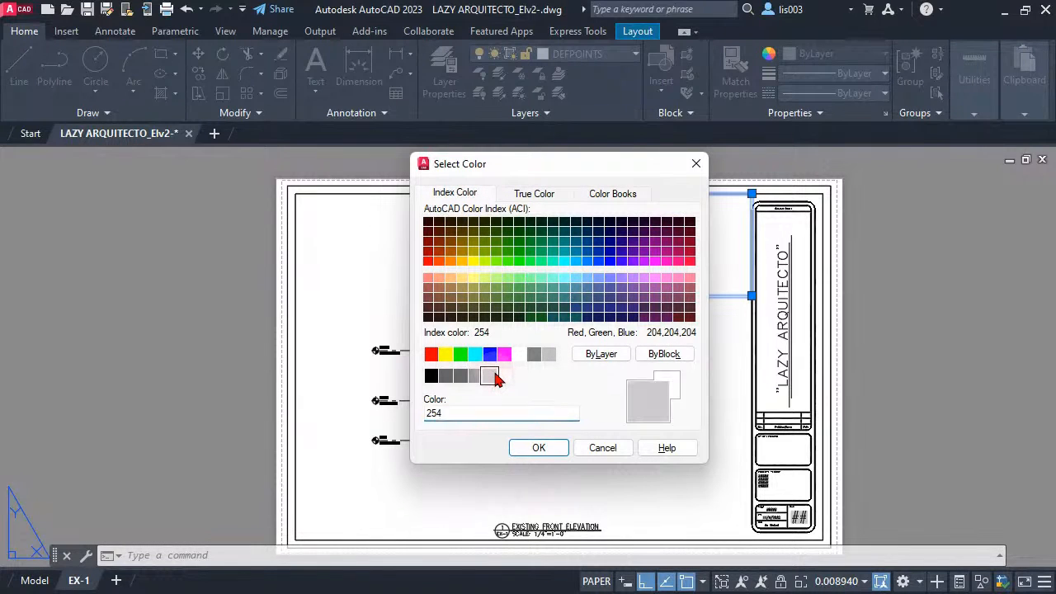
click(534, 194)
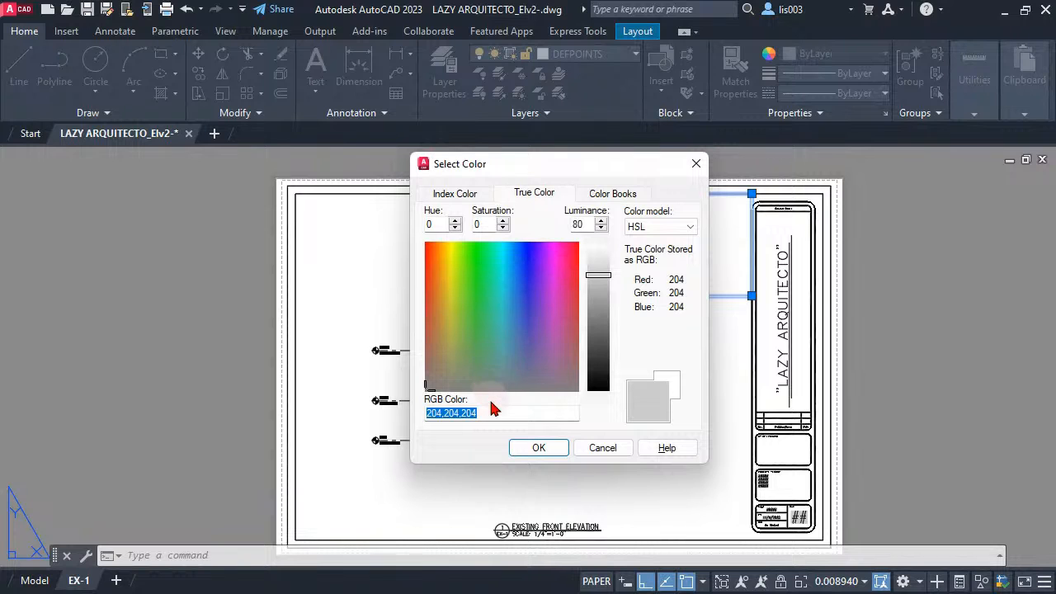
click(535, 447)
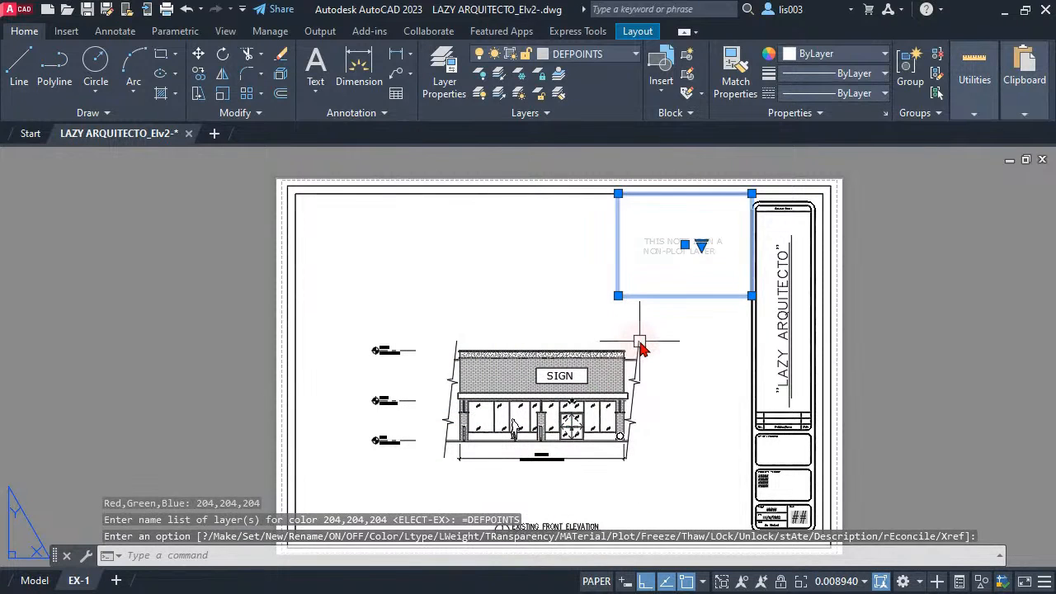
key(Escape)
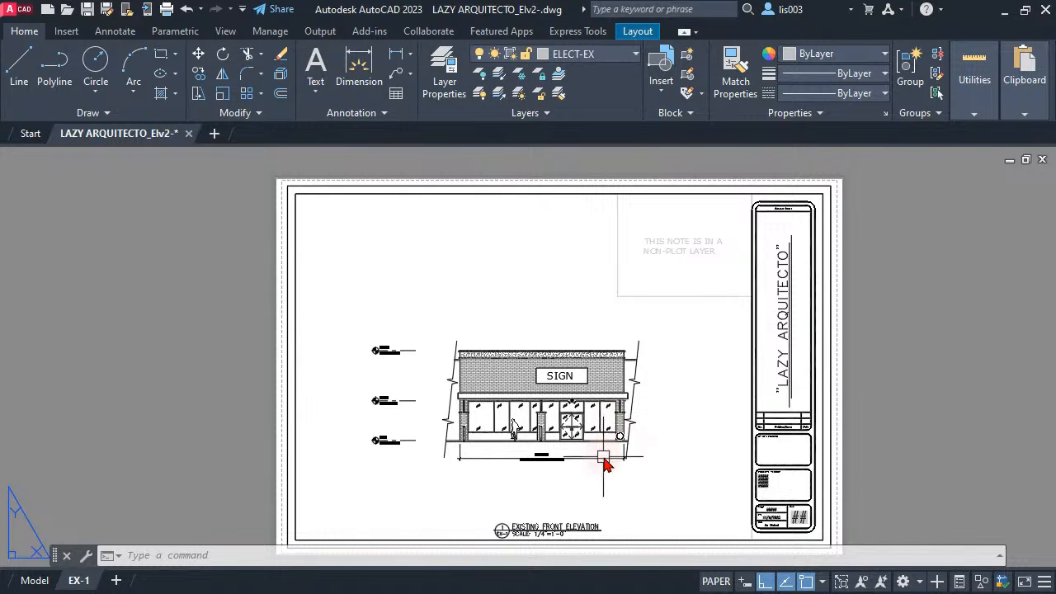
Examine the existing front elevation's linework up close on the EX-1 layout, and return to the full sheet
scroll(607, 460, up, 2)
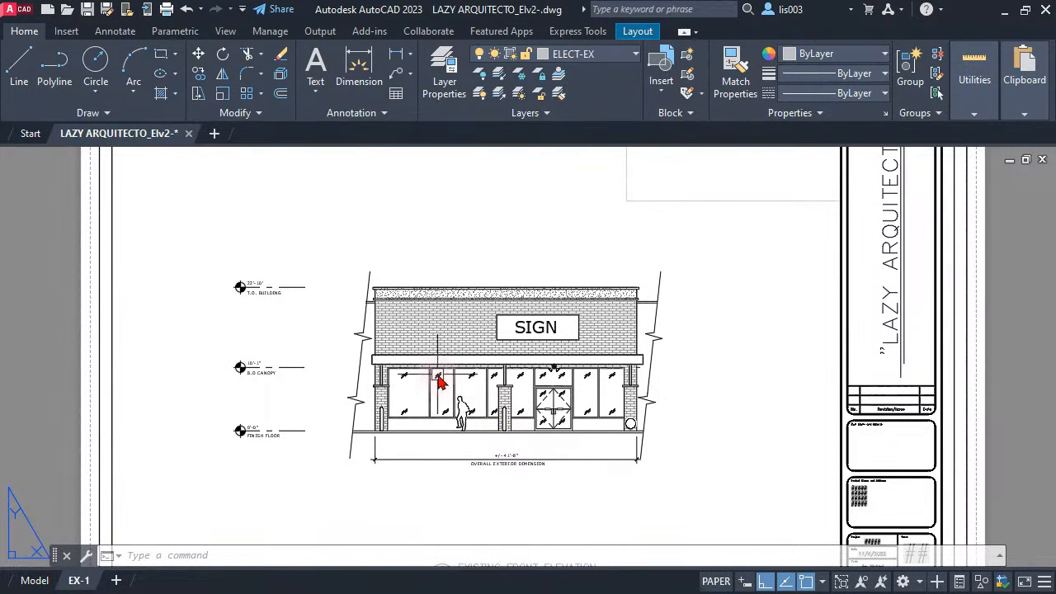
scroll(440, 381, up, 3)
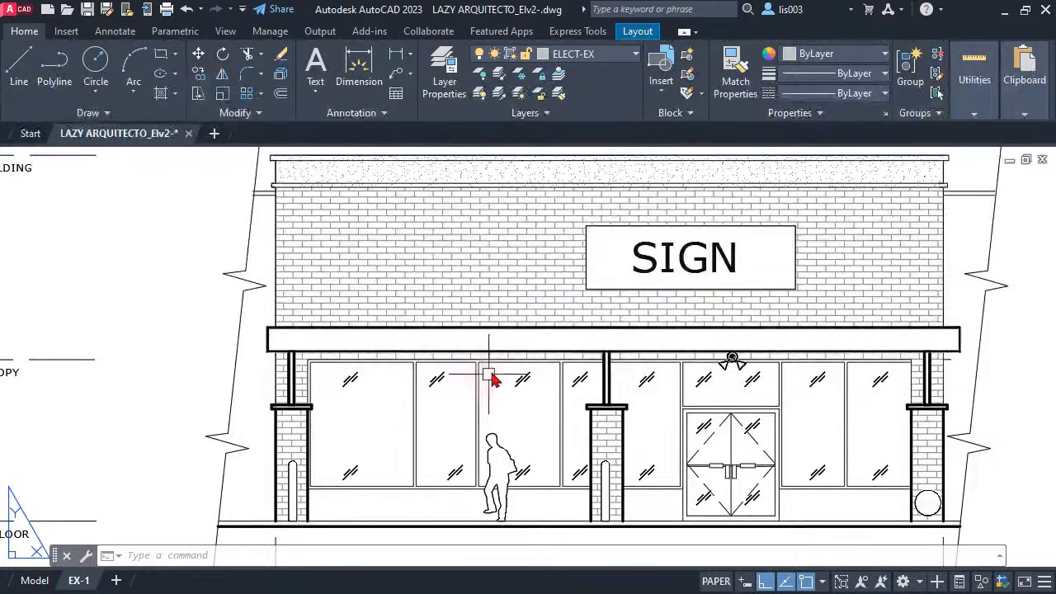
scroll(609, 504, up, 3)
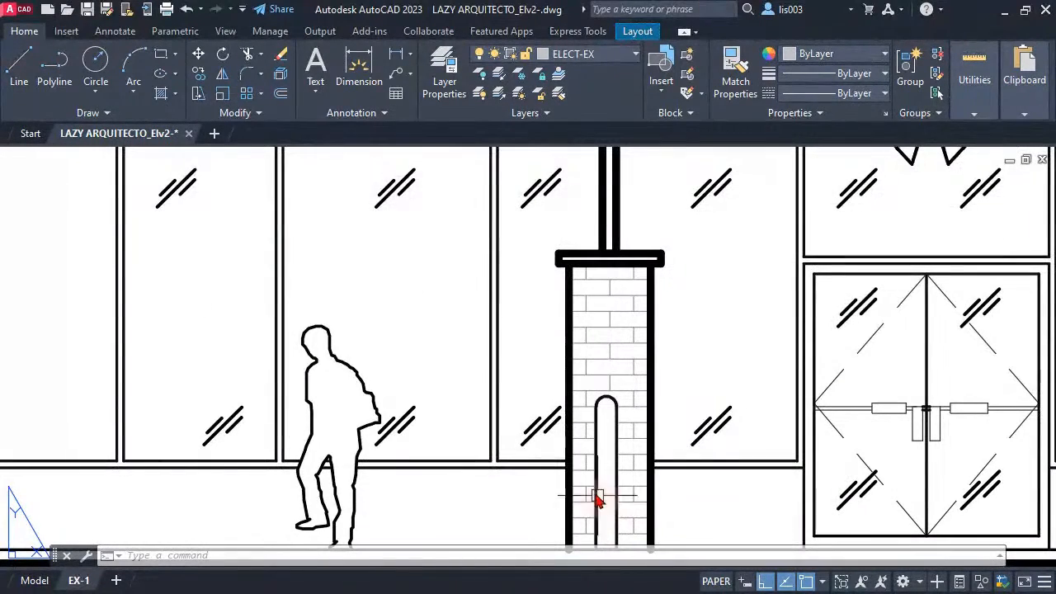
scroll(551, 462, down, 5)
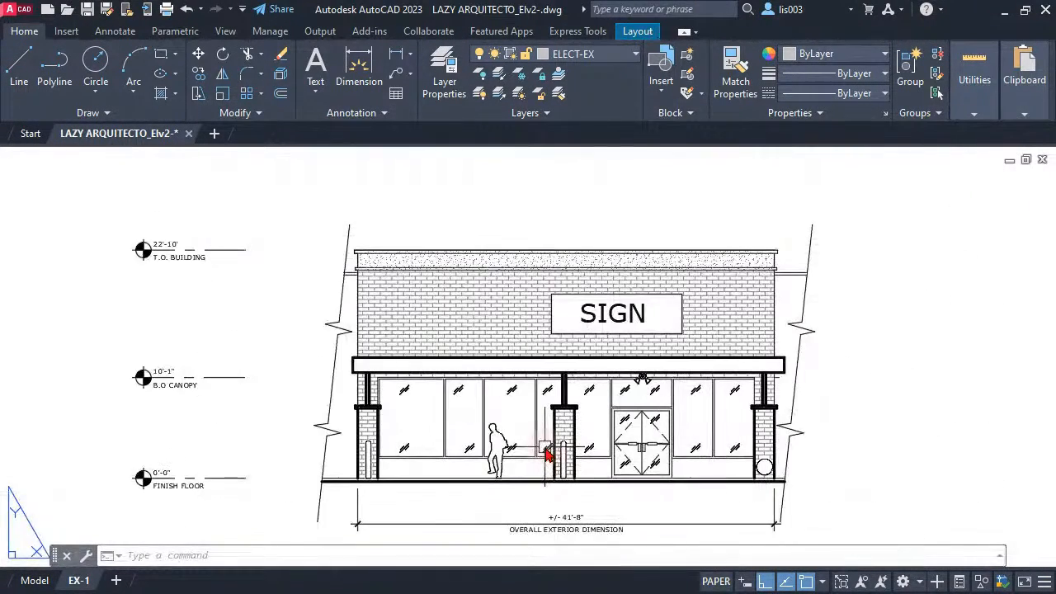
middle_click(547, 454)
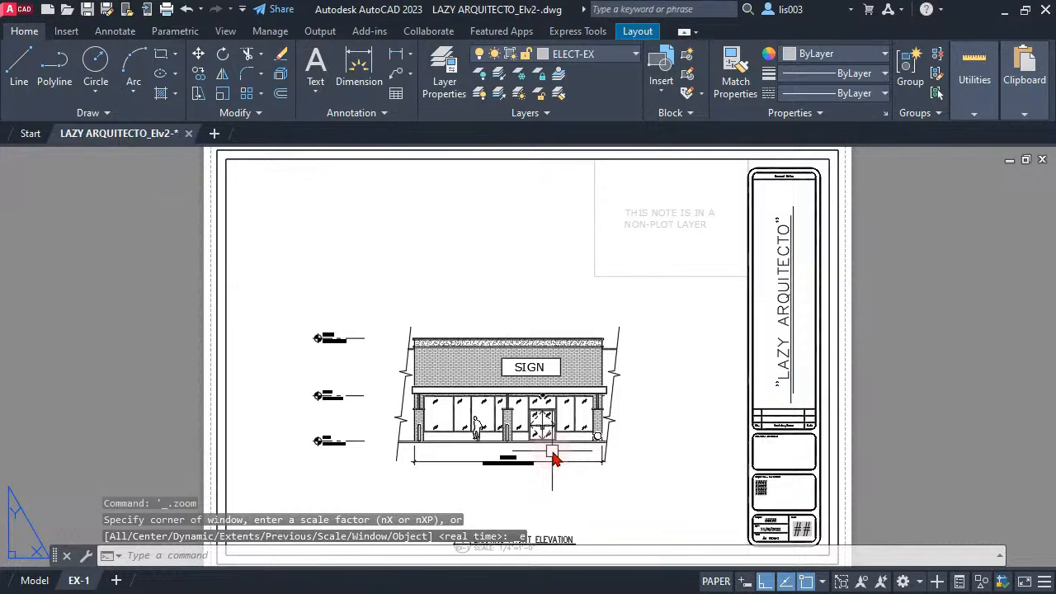